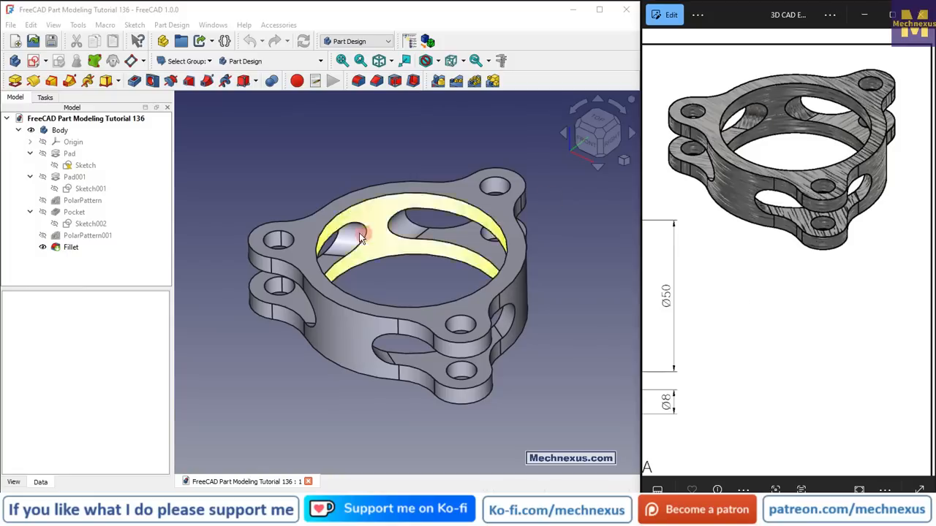
# Examine the finished three-lobed ring part and its reference drawing with the section views
pyautogui.moveTo(407, 288)
pyautogui.mouseDown()
pyautogui.moveTo(365, 317)
pyautogui.moveTo(410, 294)
pyautogui.moveTo(424, 301)
pyautogui.moveTo(405, 319)
pyautogui.moveTo(409, 296)
pyautogui.mouseUp()
pyautogui.click(761, 258)
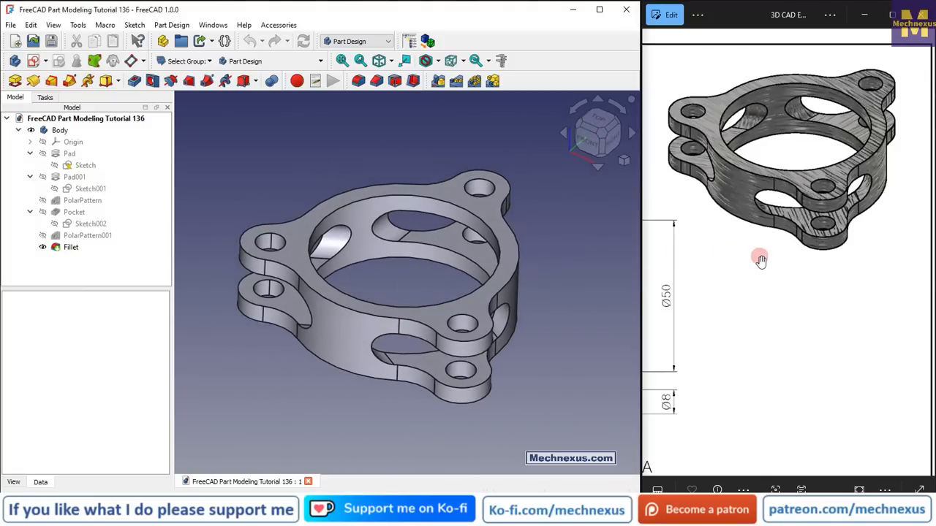
pyautogui.moveTo(385, 275)
pyautogui.mouseDown()
pyautogui.moveTo(375, 309)
pyautogui.moveTo(328, 348)
pyautogui.moveTo(408, 272)
pyautogui.moveTo(363, 283)
pyautogui.mouseUp()
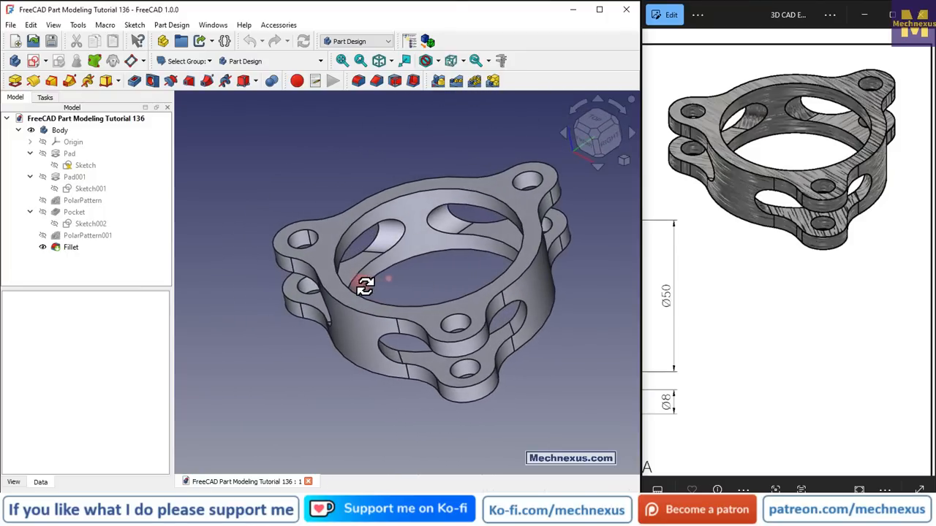
pyautogui.click(722, 290)
pyautogui.scroll(-5, 722, 291)
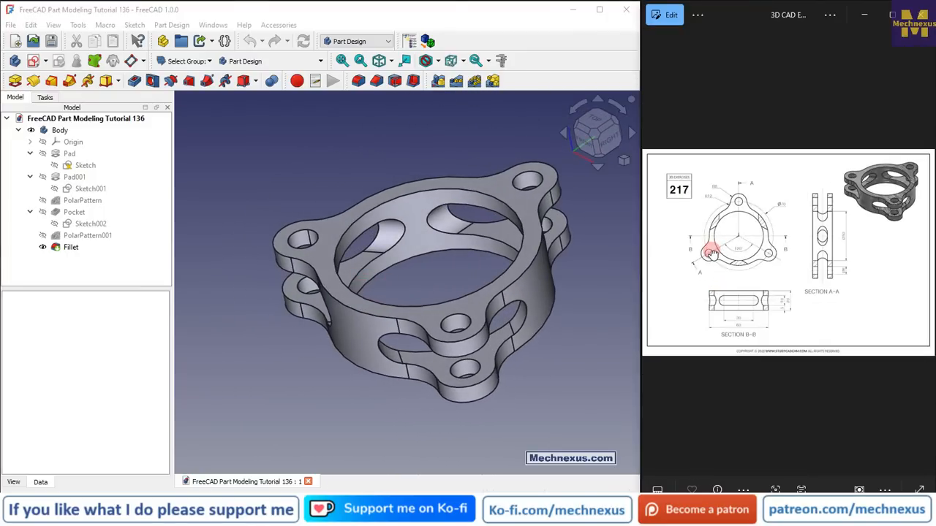
pyautogui.scroll(5, 713, 253)
pyautogui.scroll(-4, 713, 253)
pyautogui.scroll(2, 720, 259)
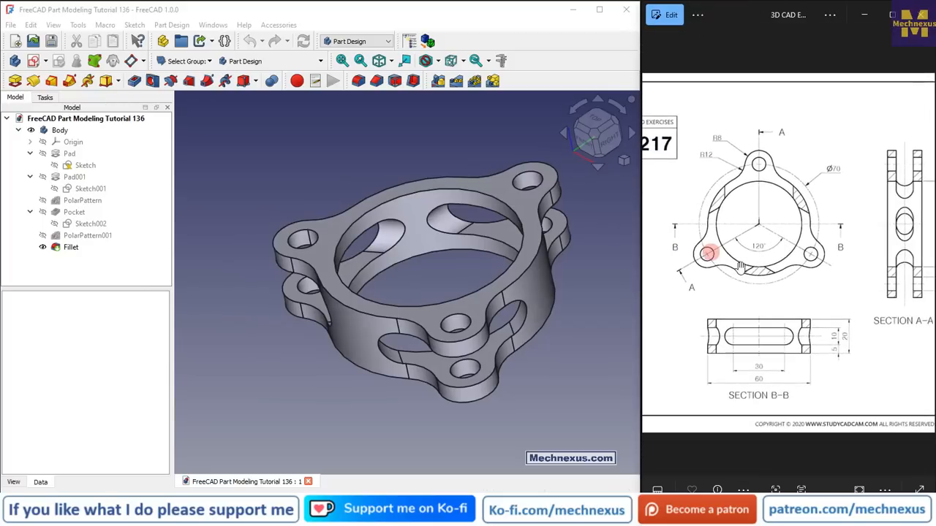
pyautogui.moveTo(791, 271)
pyautogui.mouseDown()
pyautogui.moveTo(775, 278)
pyautogui.moveTo(810, 284)
pyautogui.moveTo(784, 292)
pyautogui.mouseUp()
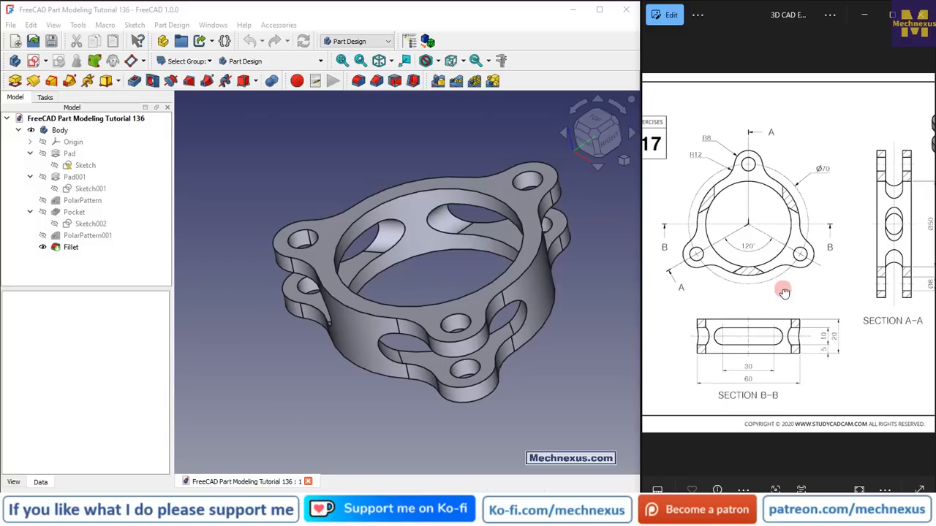
pyautogui.click(259, 197)
# Open the About FreeCAD dialog to check the program version, then close it
pyautogui.click(244, 24)
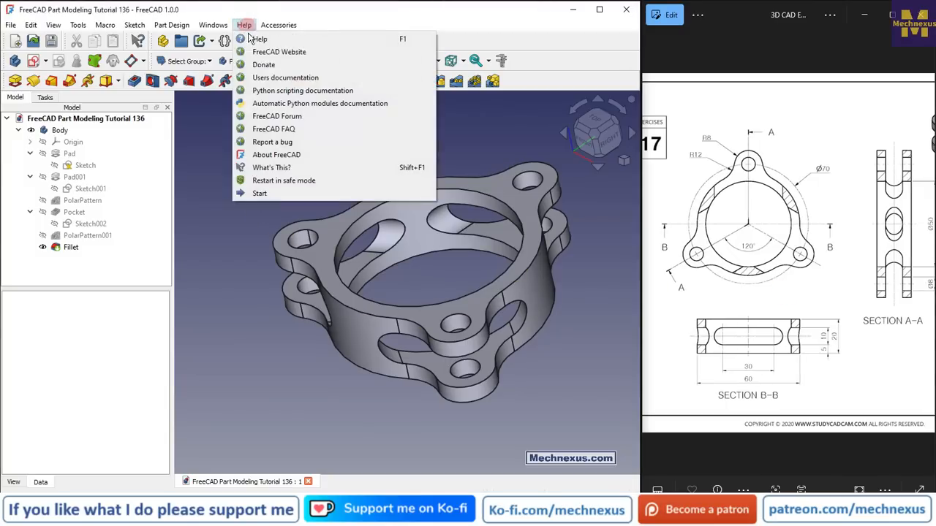
pyautogui.click(271, 152)
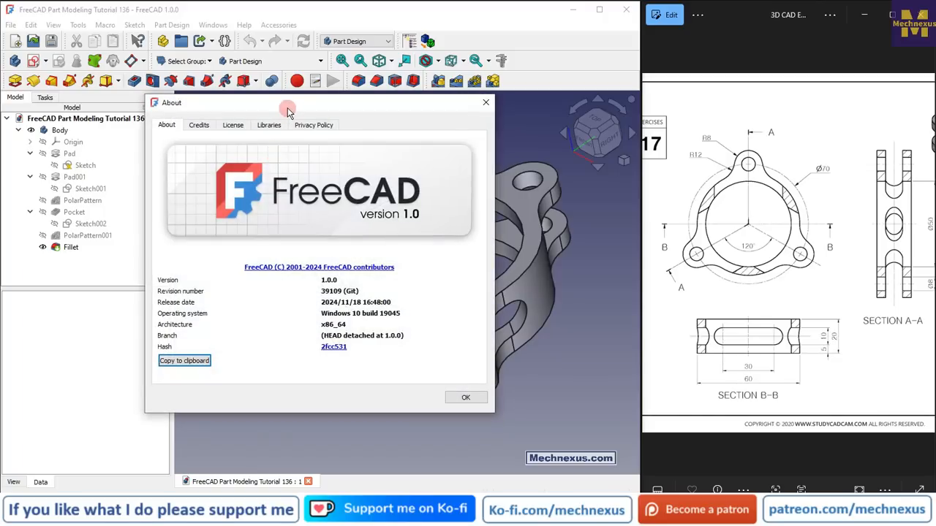
pyautogui.moveTo(289, 110); pyautogui.dragTo(326, 119)
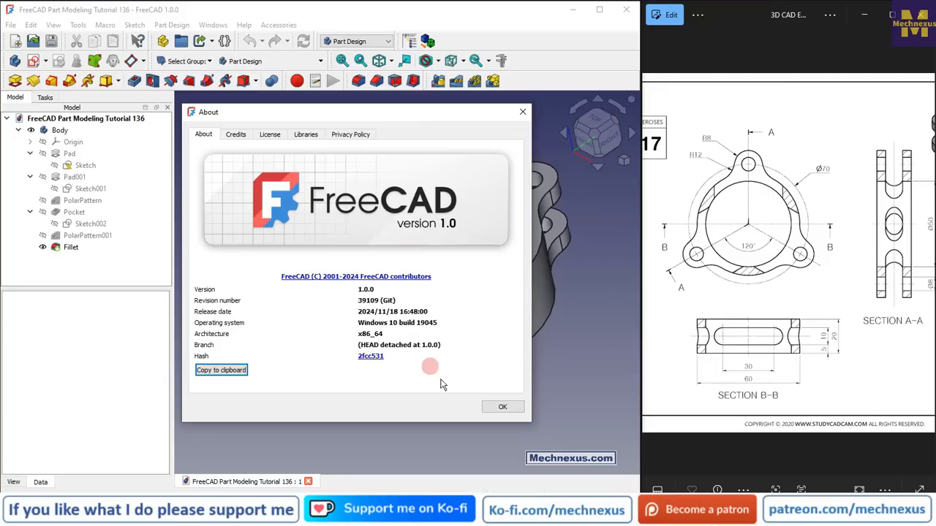
pyautogui.click(502, 407)
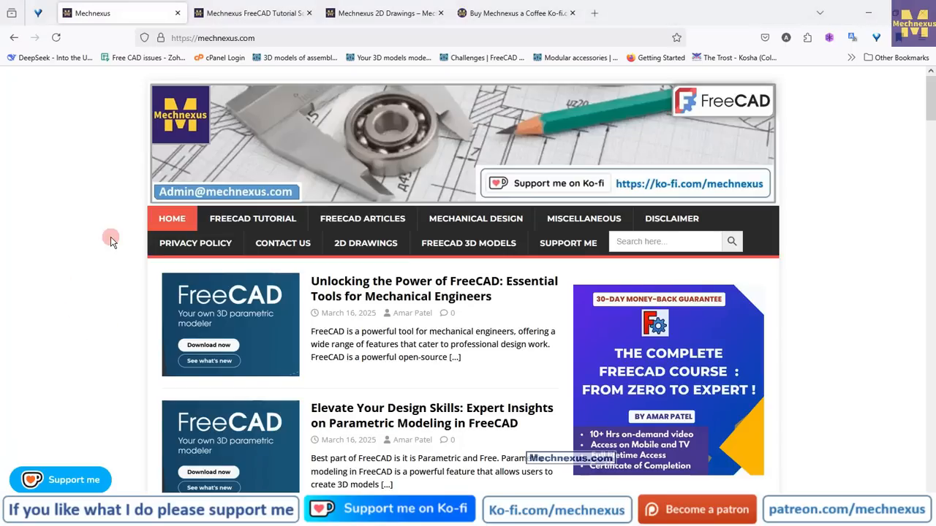
# Browse the Mechnexus home page articles in the web browser
pyautogui.scroll(-3, 111, 253)
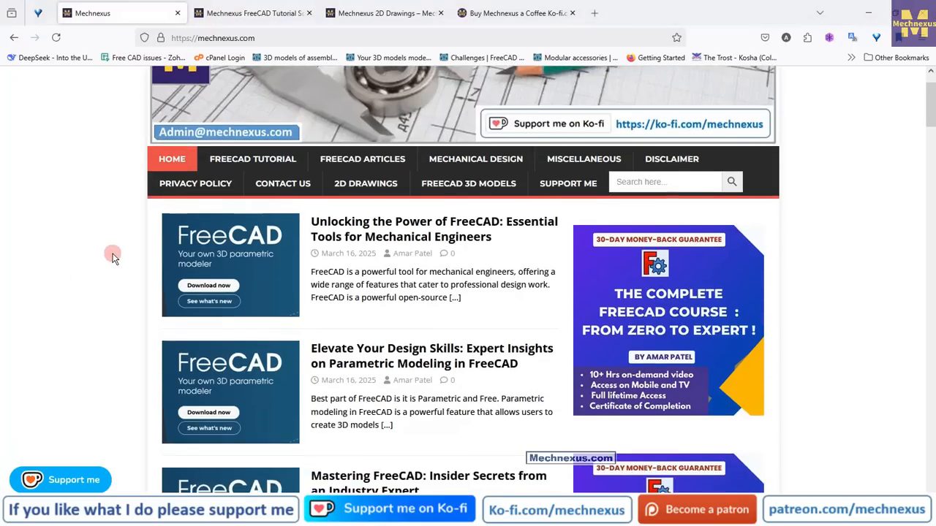
pyautogui.scroll(-8, 112, 258)
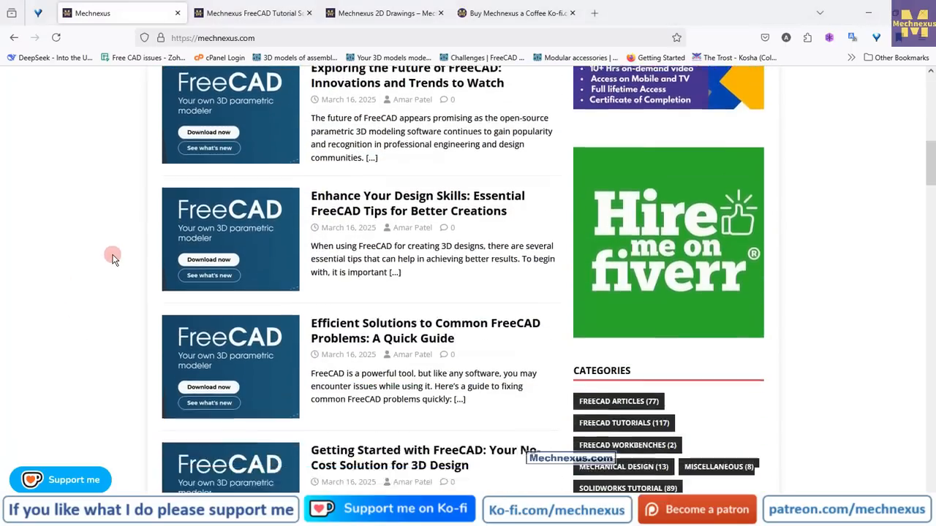
pyautogui.scroll(-2, 112, 257)
pyautogui.scroll(9, 113, 258)
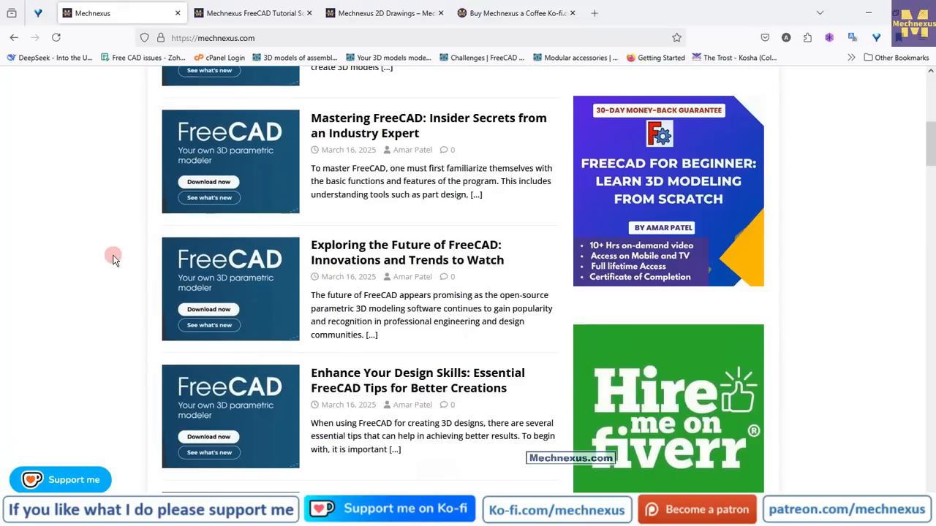
pyautogui.scroll(4, 113, 259)
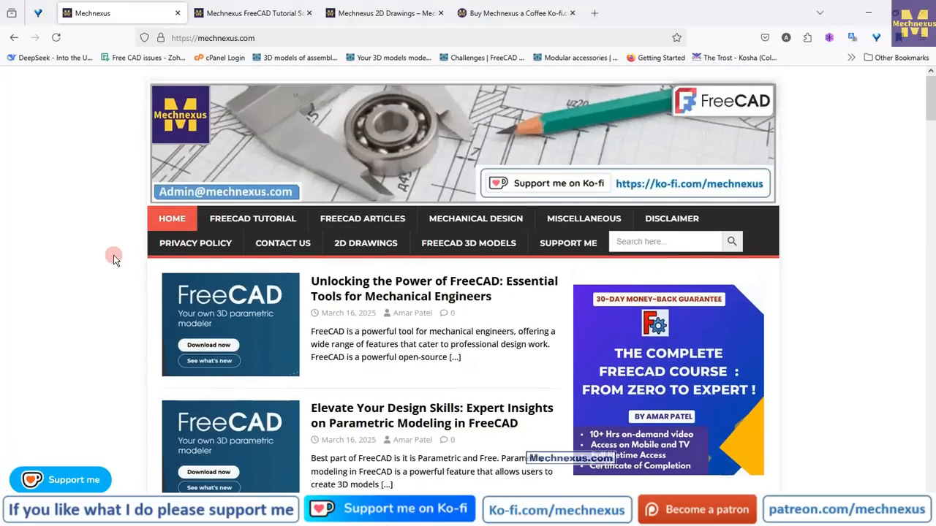
# Browse the Mechnexus FreeCAD Tutorial Source File gallery of numbered models
pyautogui.click(223, 18)
pyautogui.scroll(8, 75, 232)
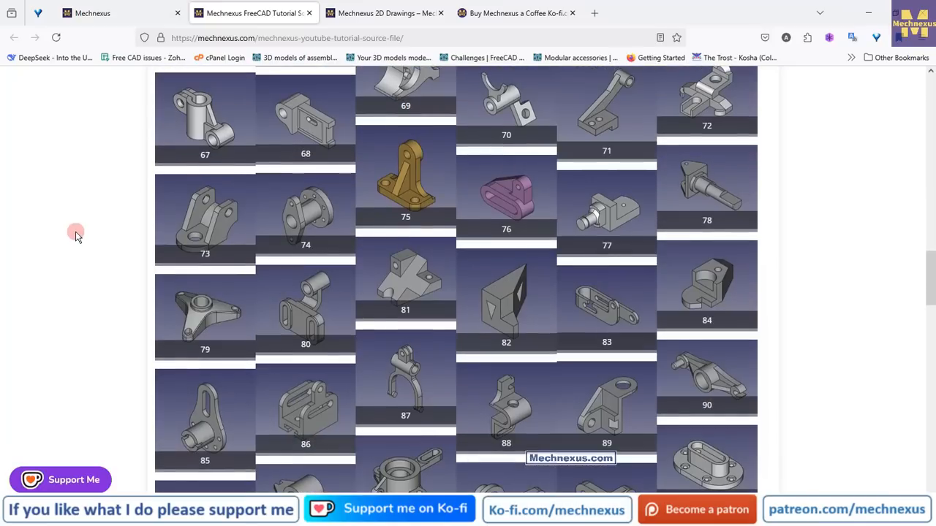
pyautogui.scroll(6, 75, 234)
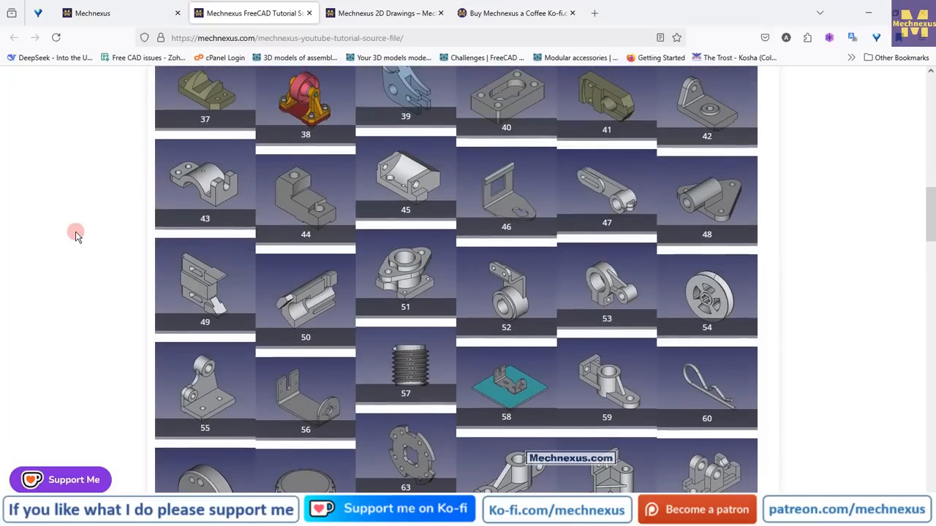
pyautogui.scroll(3, 75, 234)
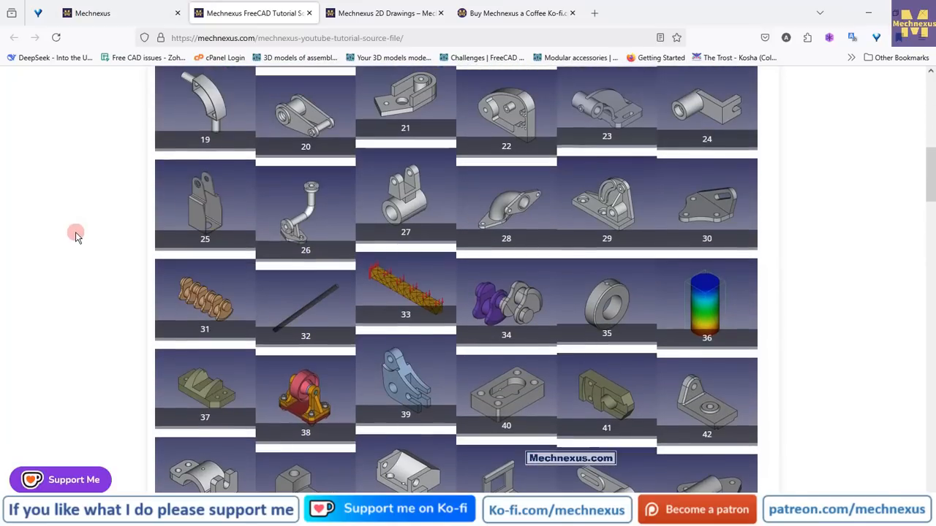
pyautogui.scroll(2, 76, 234)
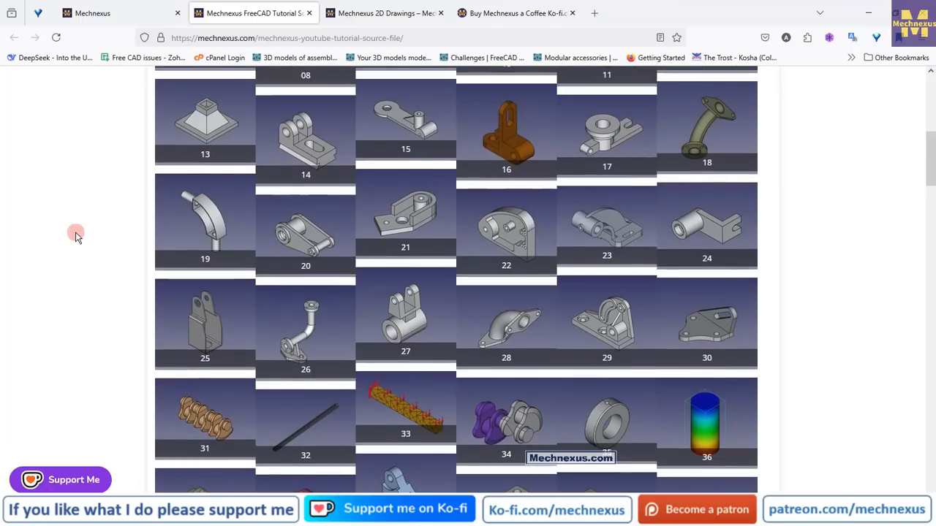
pyautogui.scroll(-6, 326, 246)
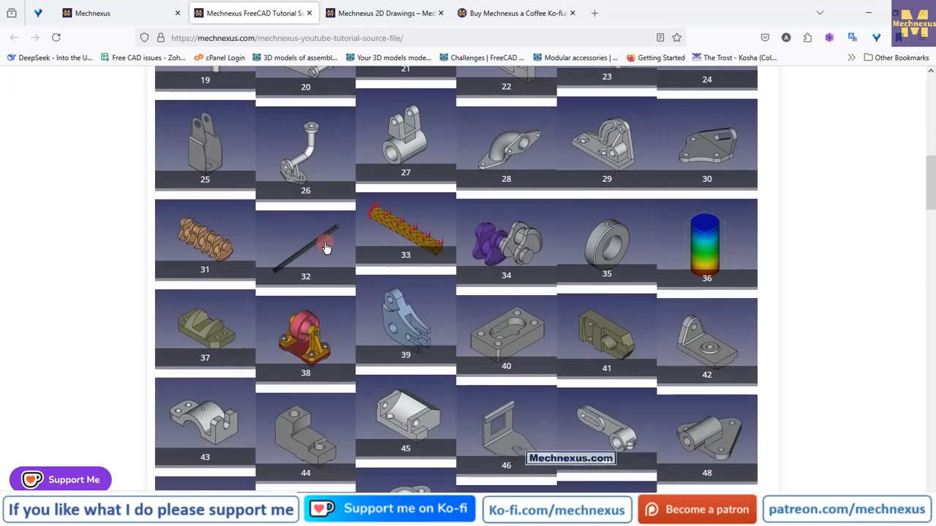
pyautogui.scroll(-5, 326, 247)
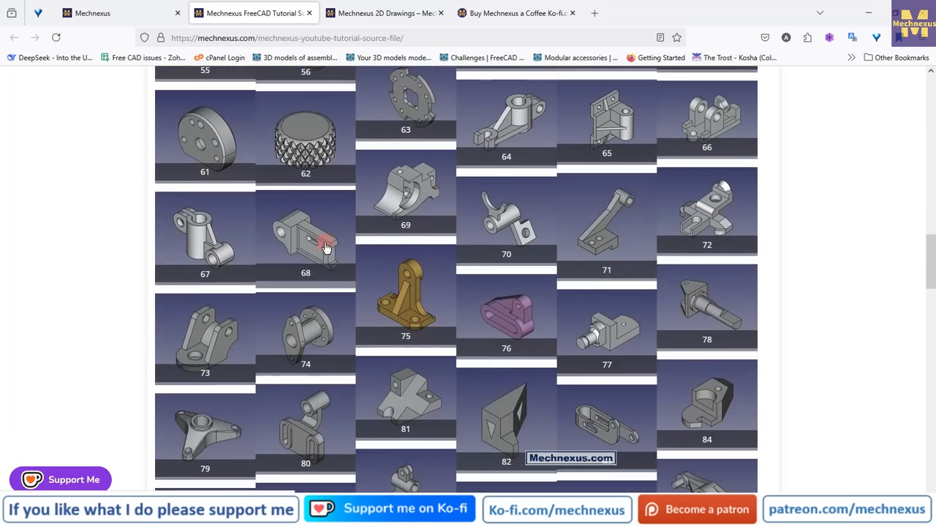
pyautogui.scroll(6, 326, 247)
pyautogui.scroll(8, 326, 247)
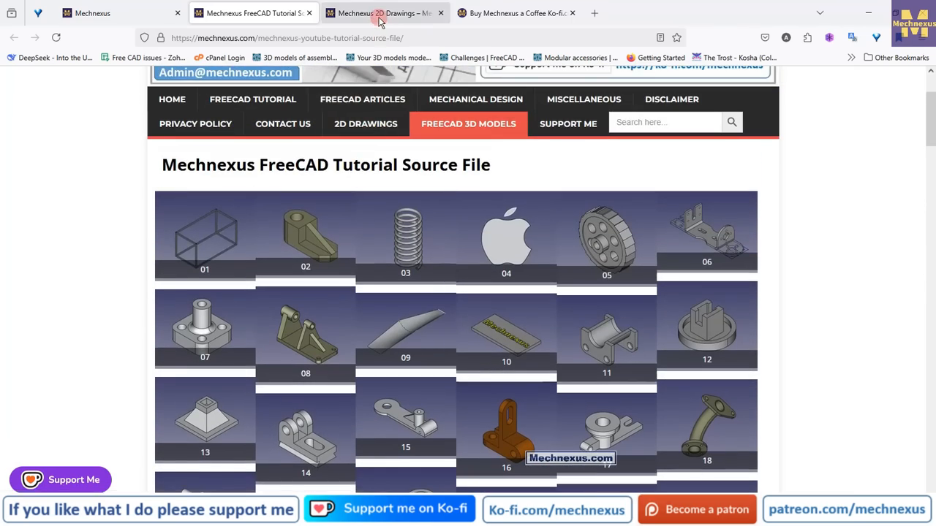
# Browse the Mechnexus 2D Drawings page
pyautogui.click(378, 14)
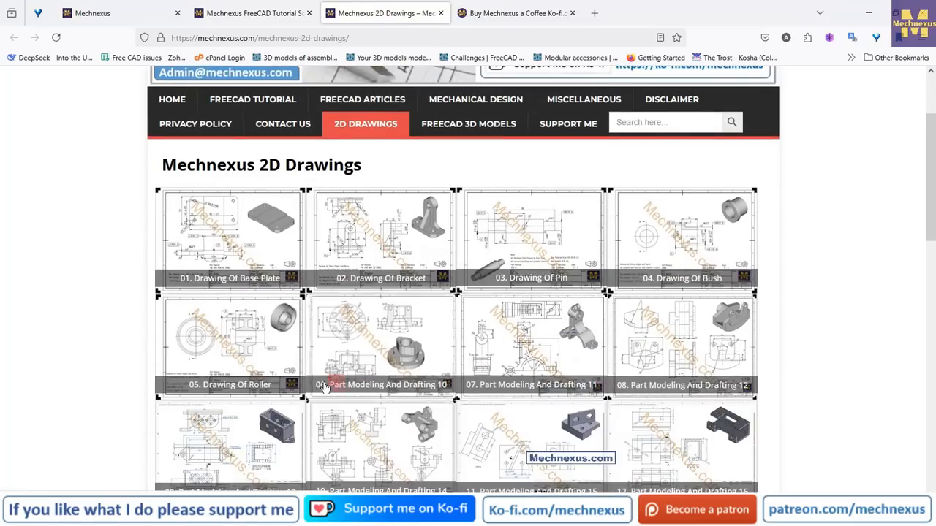
pyautogui.scroll(-3, 150, 370)
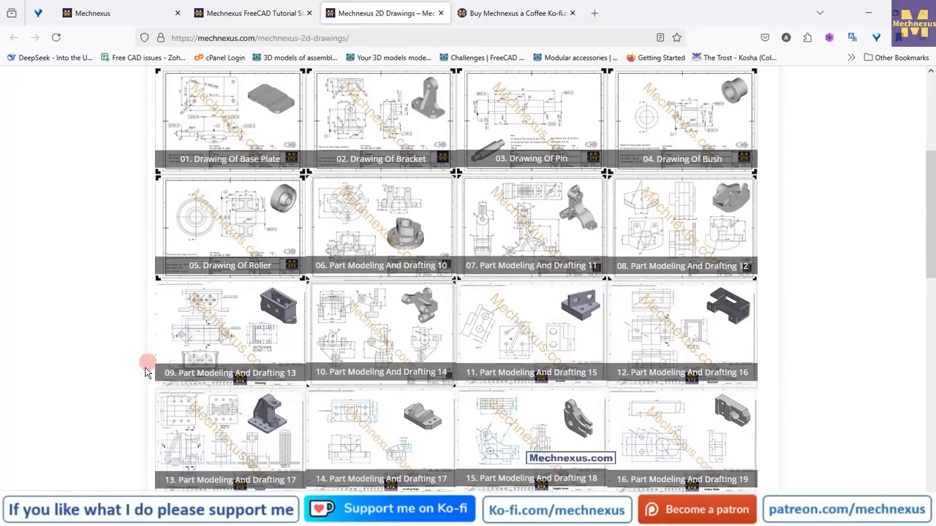
pyautogui.scroll(6, 191, 357)
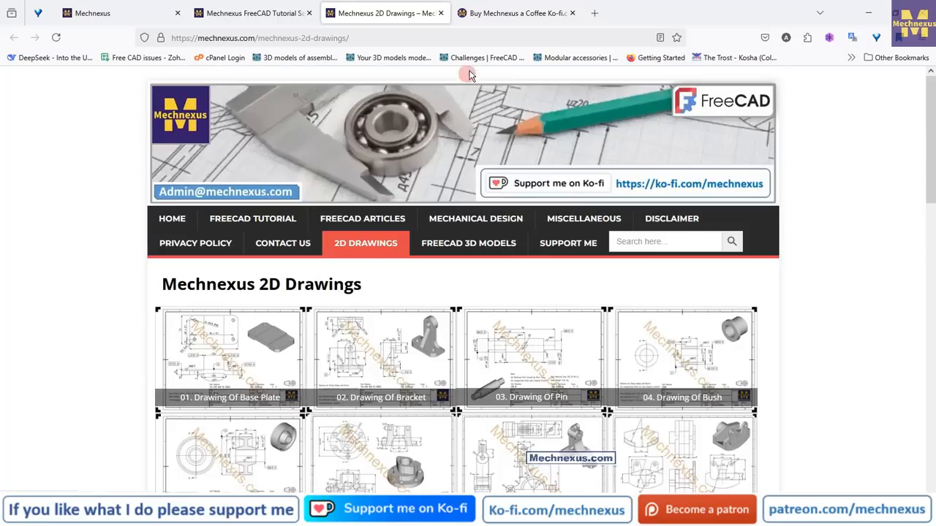
# Browse the Mechnexus Ko-fi support page
pyautogui.click(494, 15)
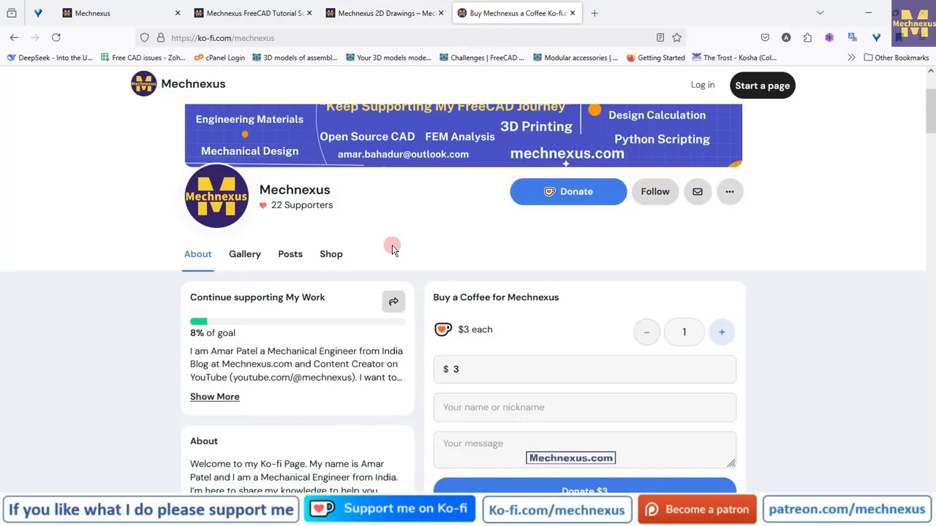
pyautogui.scroll(2, 391, 247)
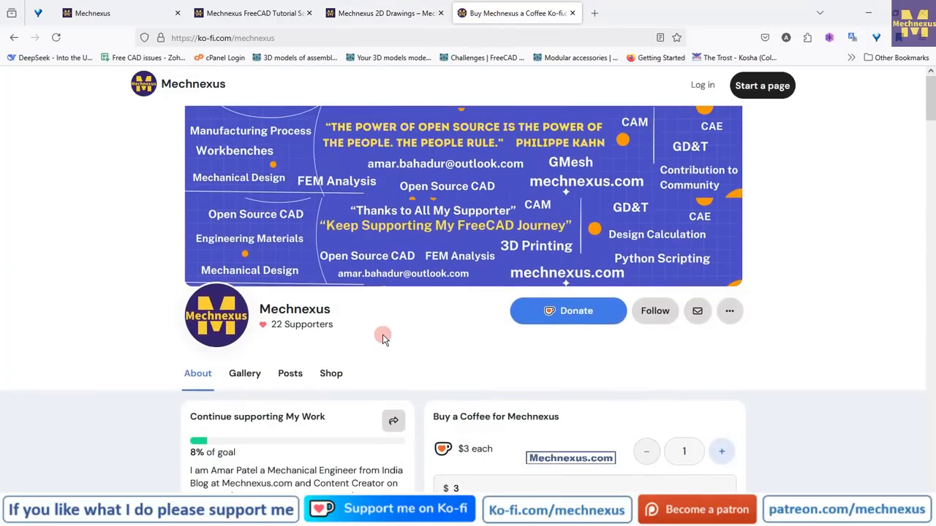
pyautogui.scroll(-2, 383, 337)
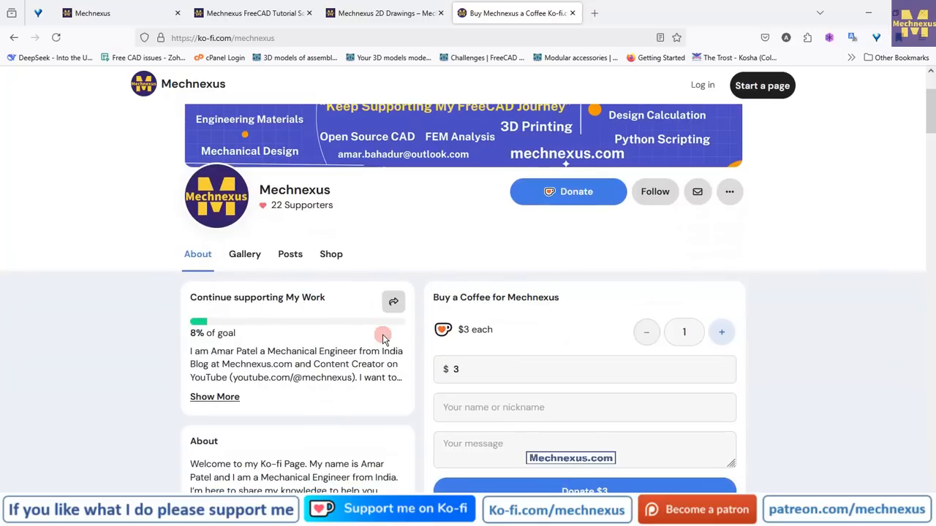
pyautogui.scroll(-1, 382, 334)
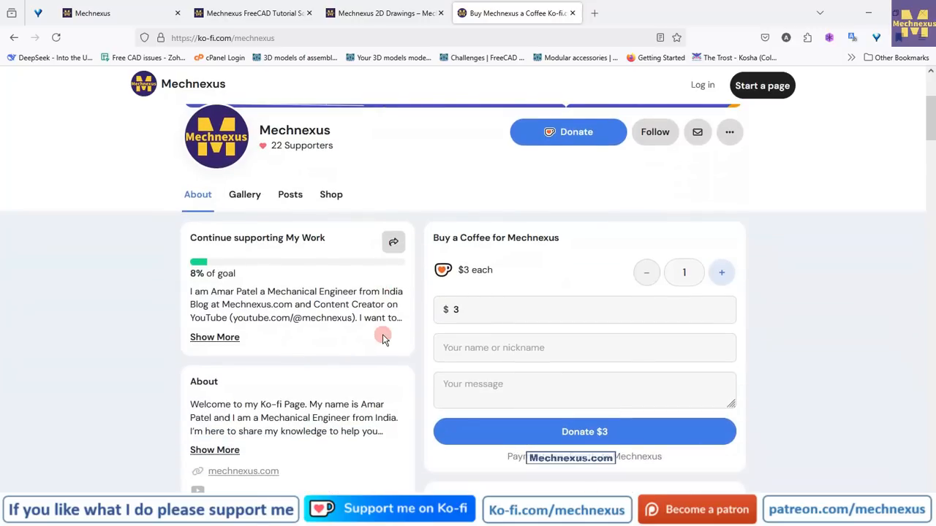
pyautogui.scroll(1, 383, 335)
pyautogui.scroll(-2, 382, 334)
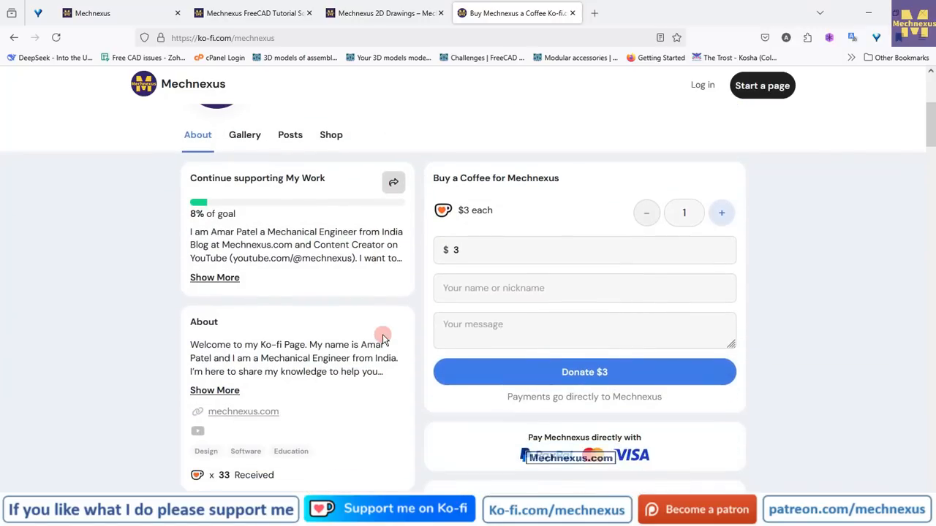
pyautogui.scroll(-2, 382, 338)
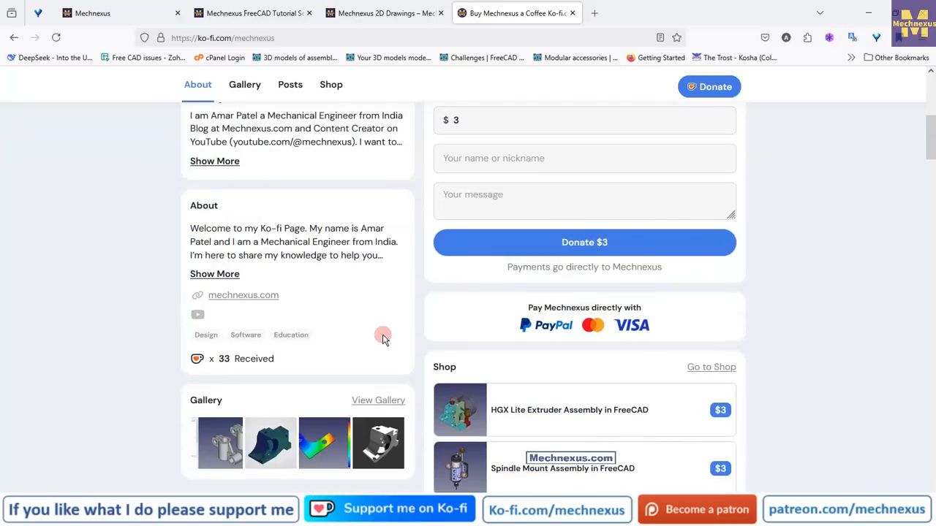
pyautogui.scroll(5, 382, 334)
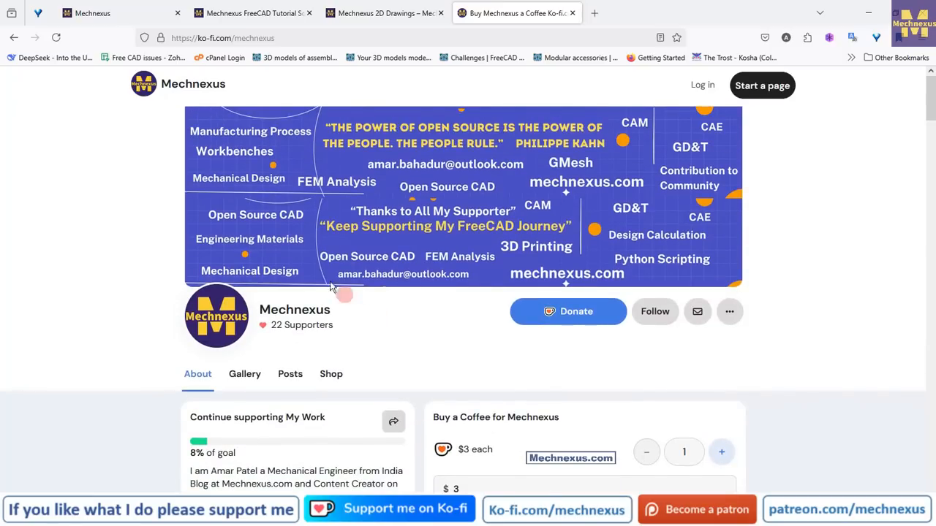
pyautogui.click(124, 13)
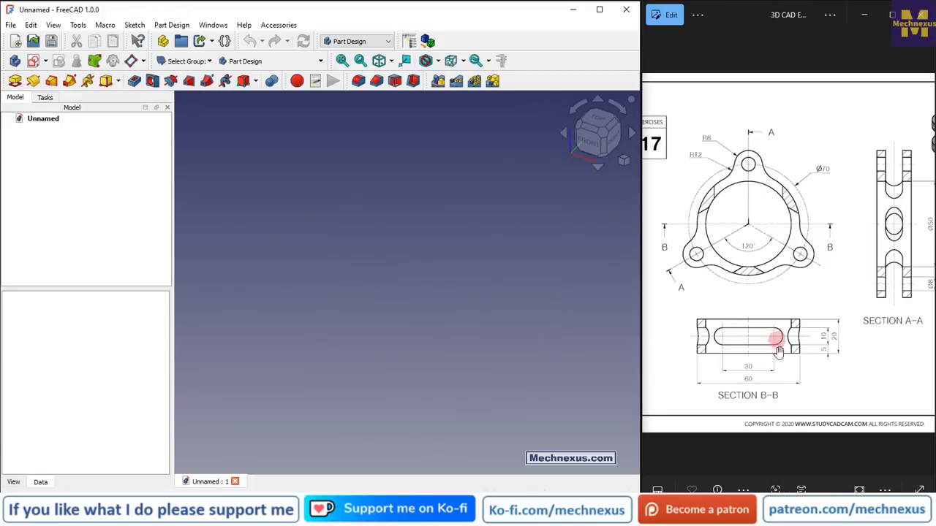
# Create a Body in the new FreeCAD document and make its origin planes visible
pyautogui.click(56, 139)
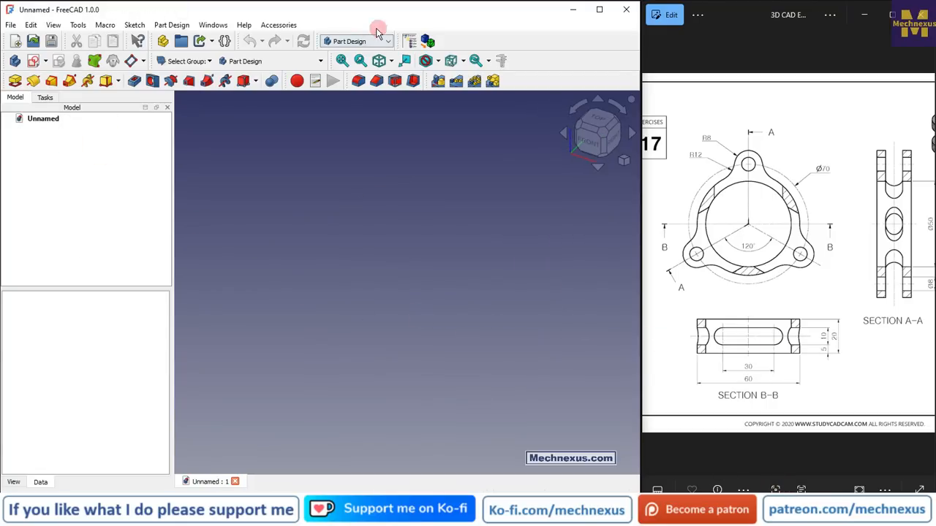
pyautogui.click(15, 62)
pyautogui.click(71, 143)
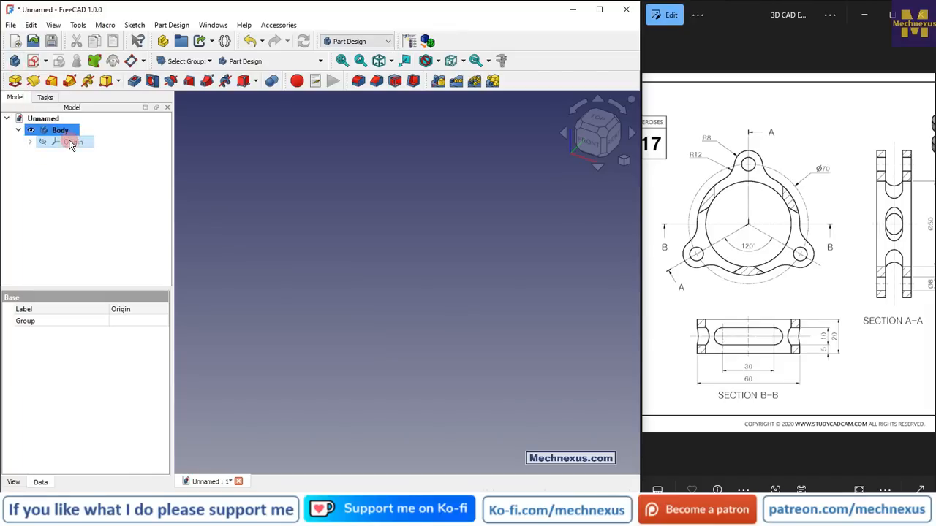
pyautogui.press('space')
pyautogui.scroll(-3, 327, 235)
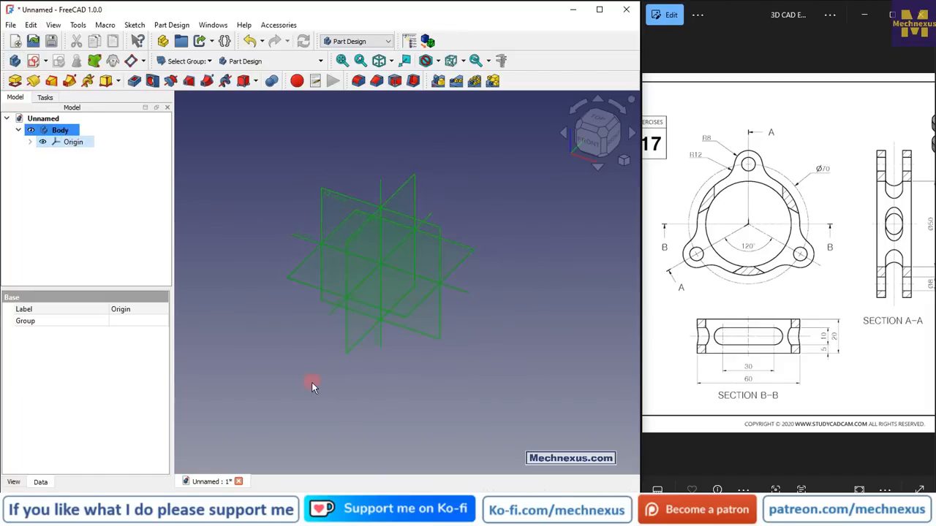
# Zoom out on the reference drawing to view the whole exercise sheet
pyautogui.click(562, 333)
pyautogui.click(783, 275)
pyautogui.scroll(-3, 782, 276)
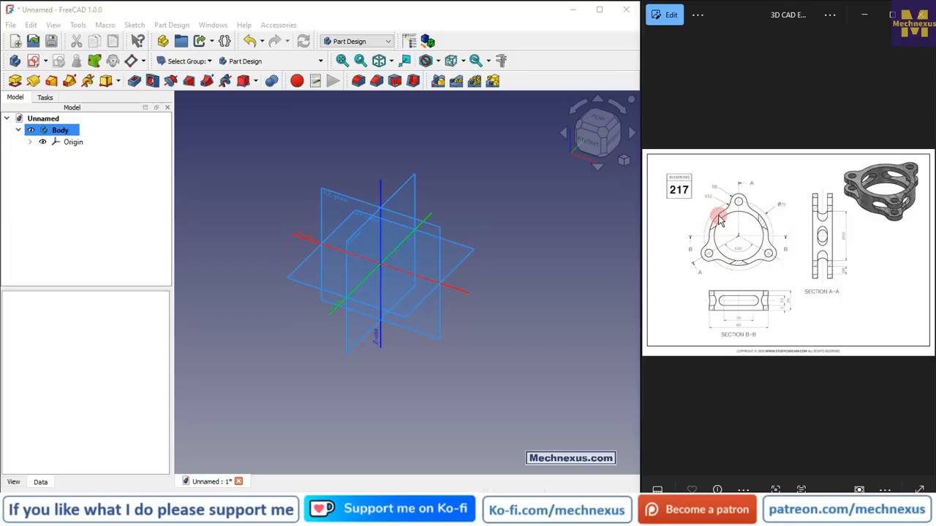
pyautogui.click(566, 201)
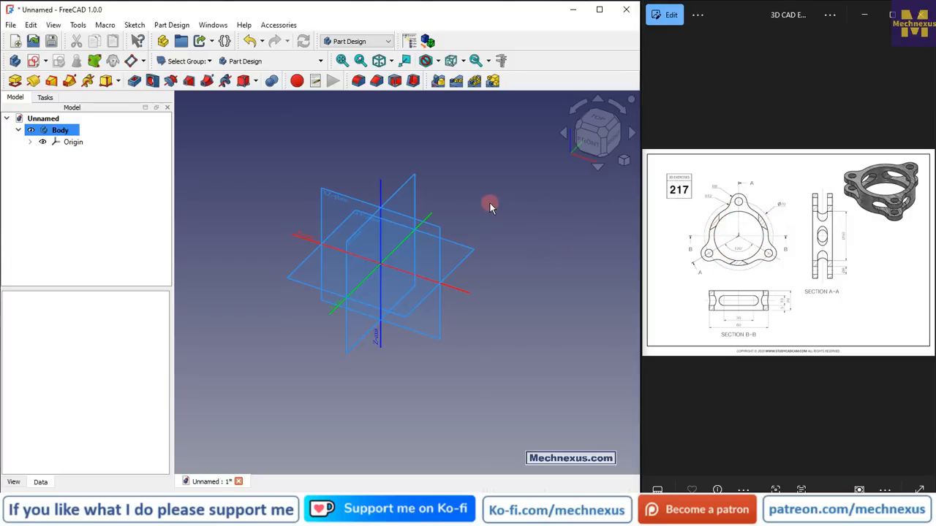
# Create a new sketch on the body's XY plane
pyautogui.click(344, 227)
pyautogui.scroll(2, 274, 221)
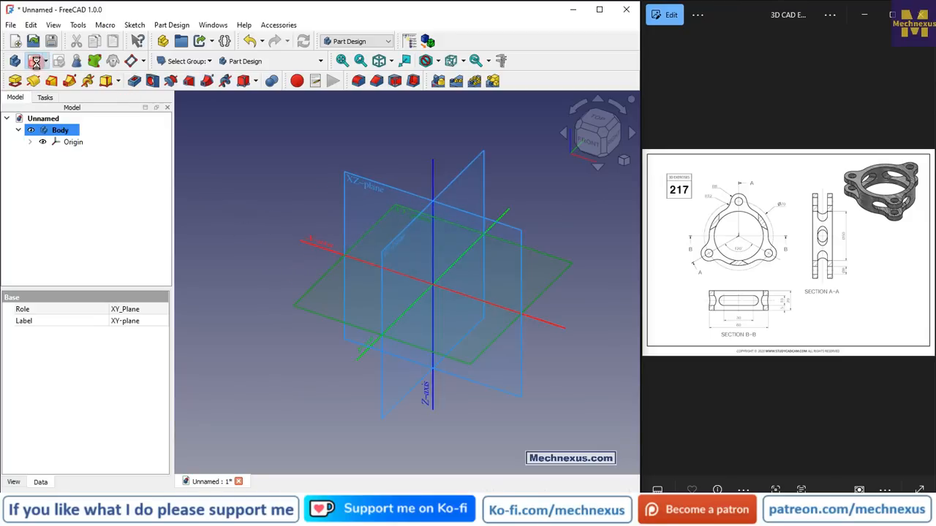
pyautogui.click(35, 62)
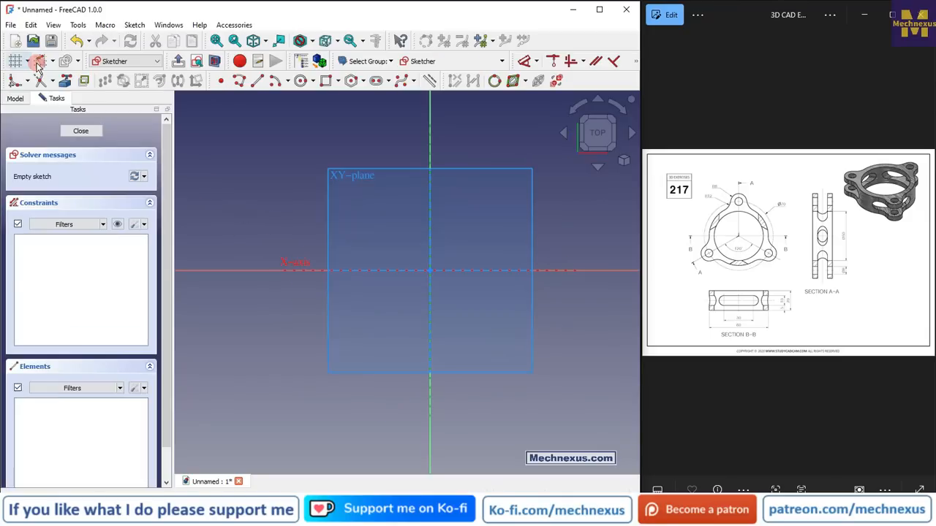
# Hide the body's origin planes and axes in the sketch view
pyautogui.click(15, 98)
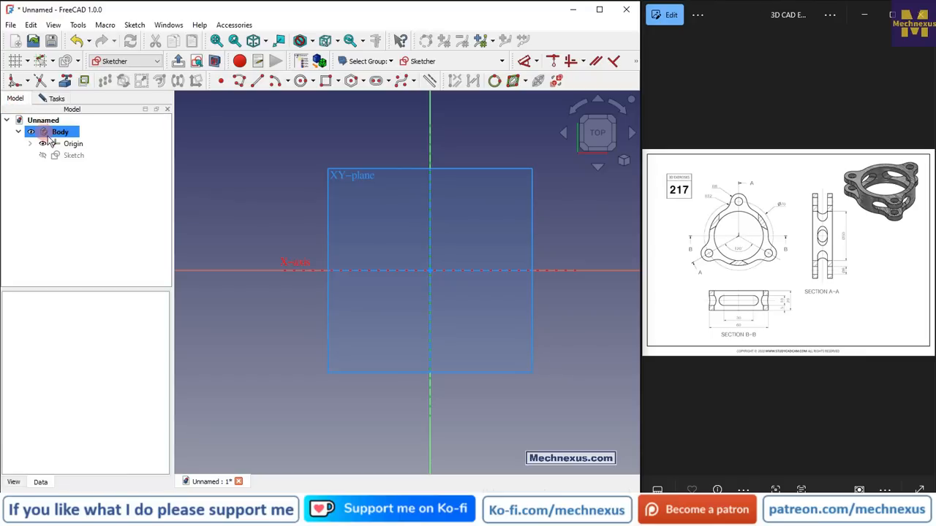
pyautogui.click(73, 143)
pyautogui.click(530, 305)
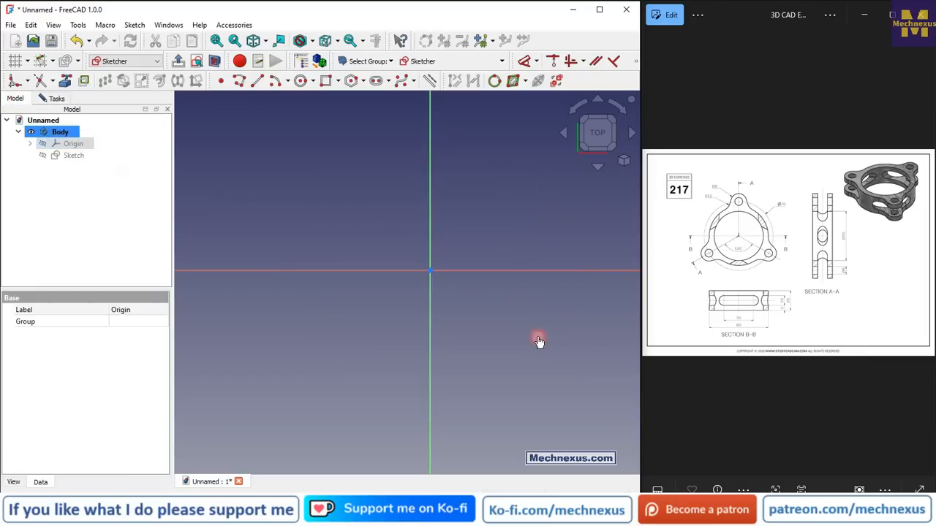
pyautogui.click(538, 337)
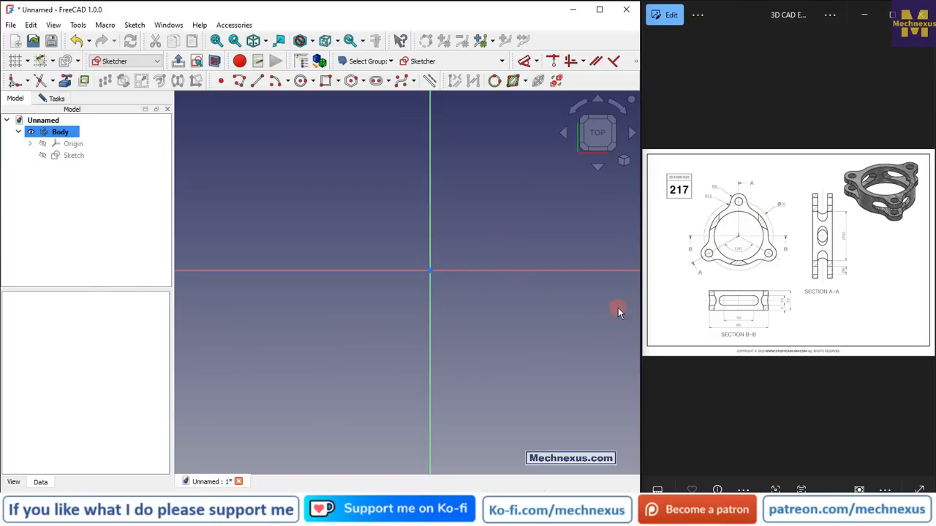
# Sketch two concentric circles centred on the sketch origin
pyautogui.scroll(3, 710, 251)
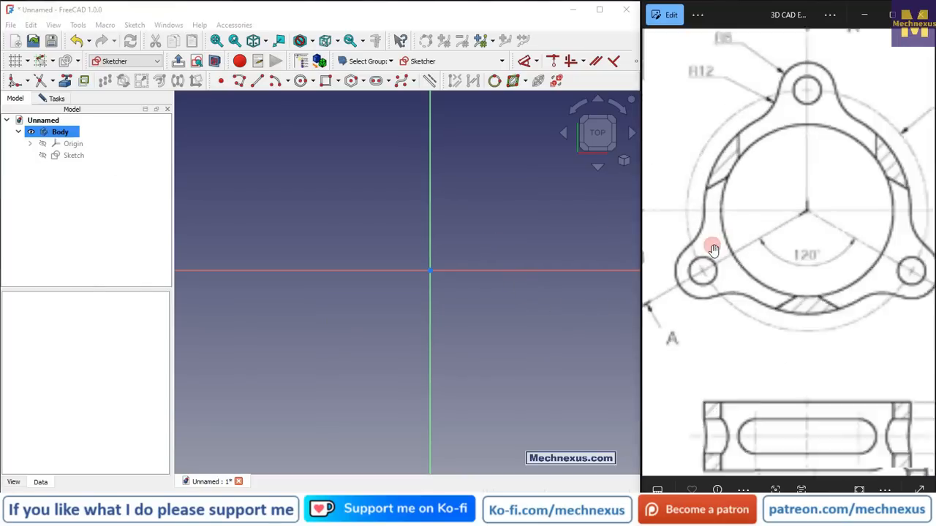
pyautogui.scroll(-4, 713, 249)
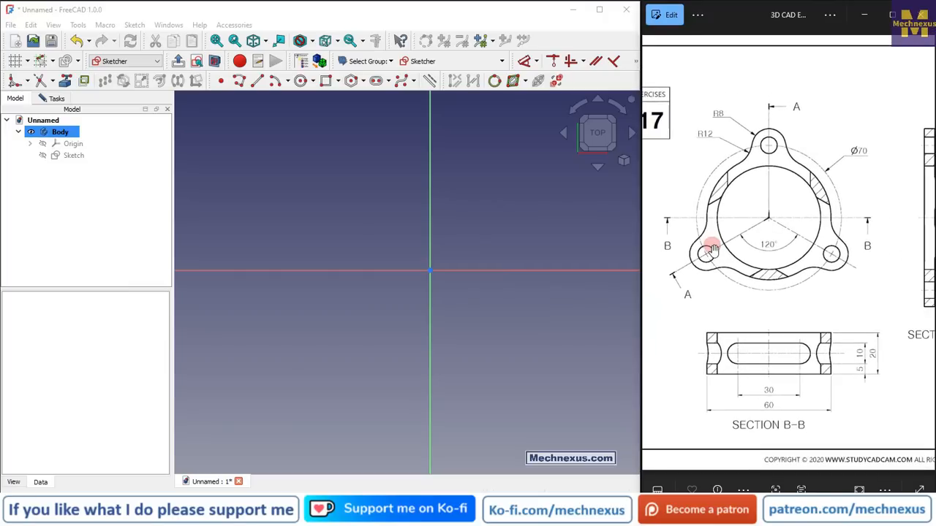
pyautogui.click(301, 81)
pyautogui.click(429, 271)
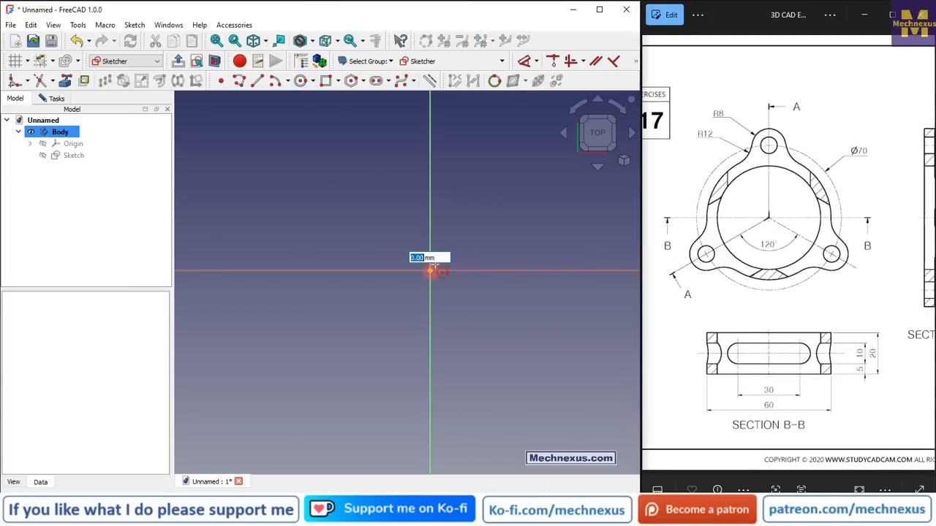
pyautogui.click(504, 186)
pyautogui.click(430, 271)
pyautogui.click(459, 319)
pyautogui.scroll(-3, 293, 191)
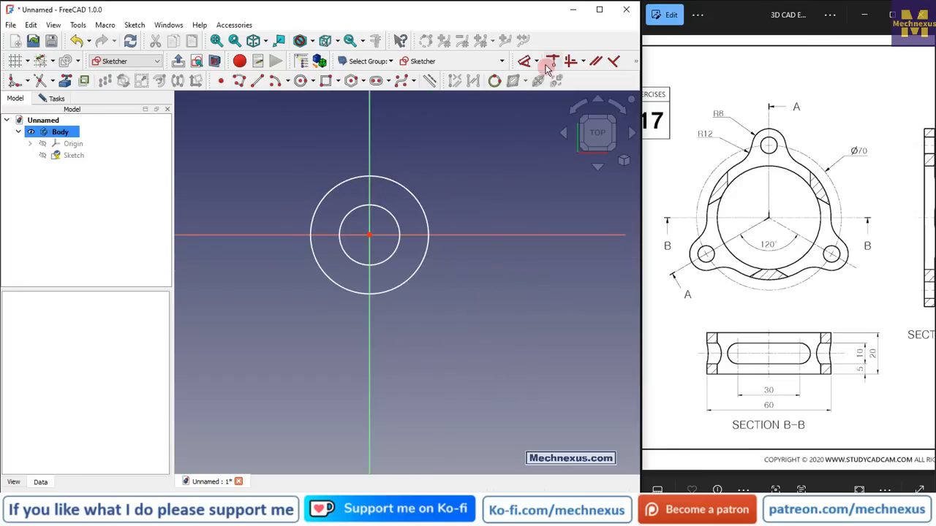
# Dimension the outer circle to a 60 mm diameter and the inner circle to a 50 mm diameter
pyautogui.click(524, 61)
pyautogui.click(402, 183)
pyautogui.click(462, 139)
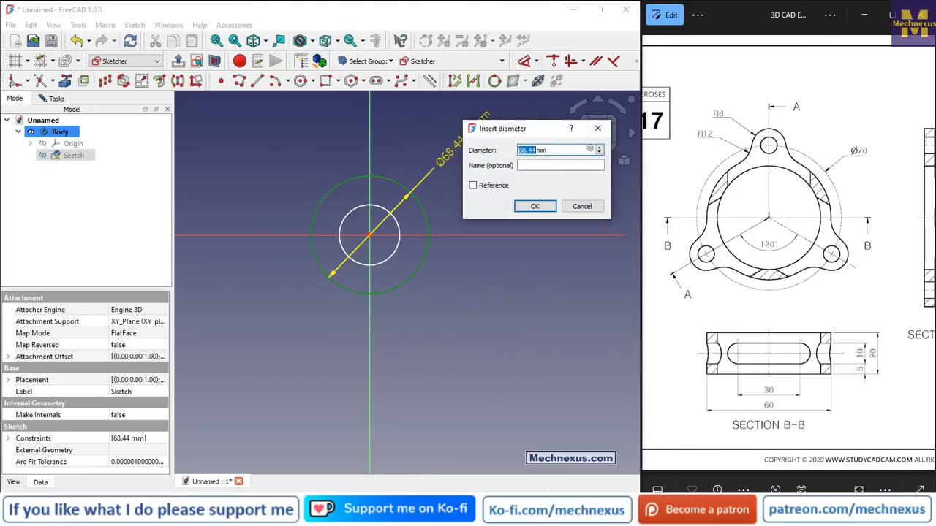
pyautogui.press('Return')
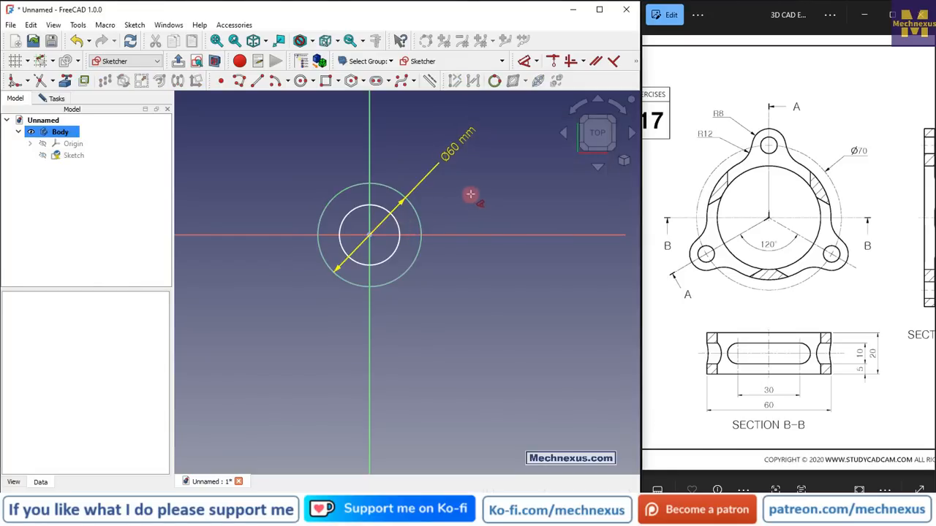
pyautogui.click(397, 221)
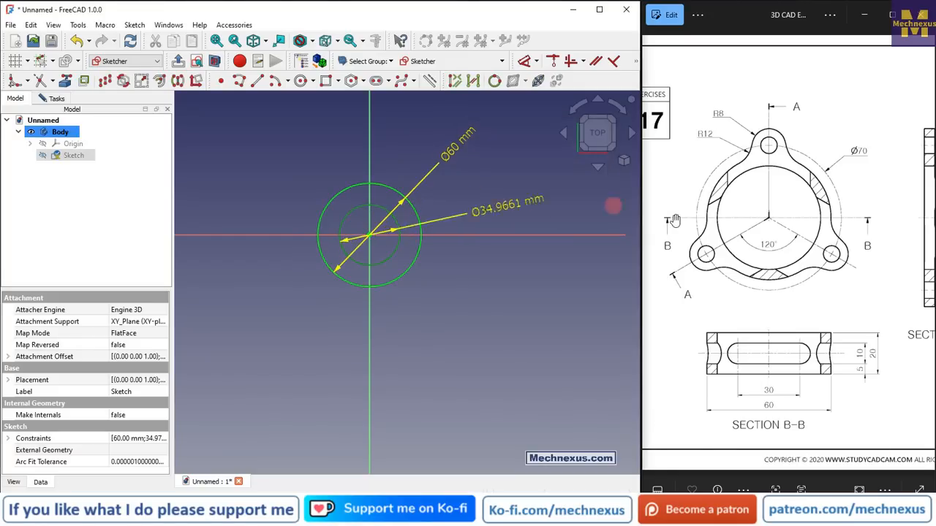
pyautogui.click(475, 176)
pyautogui.write('50')
pyautogui.press('Return')
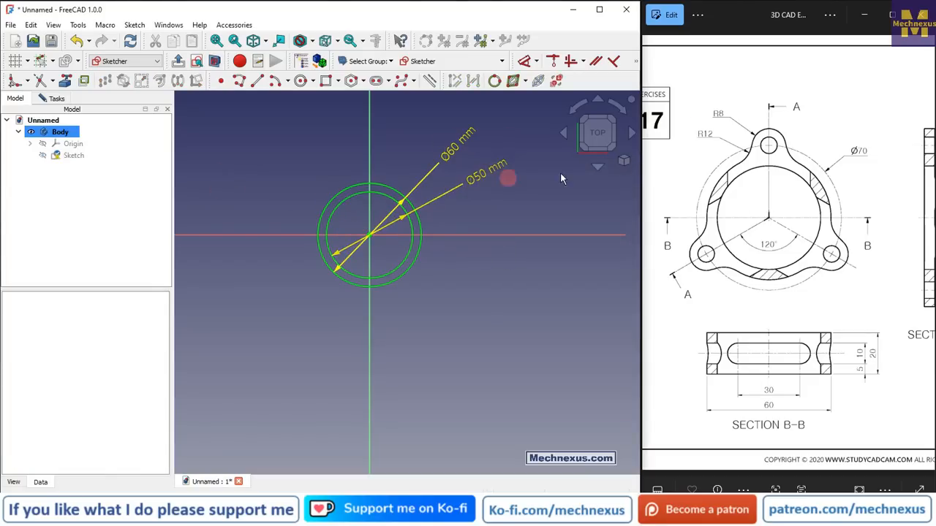
# Close the sketch and pad the ring profile 20 mm
pyautogui.click(60, 101)
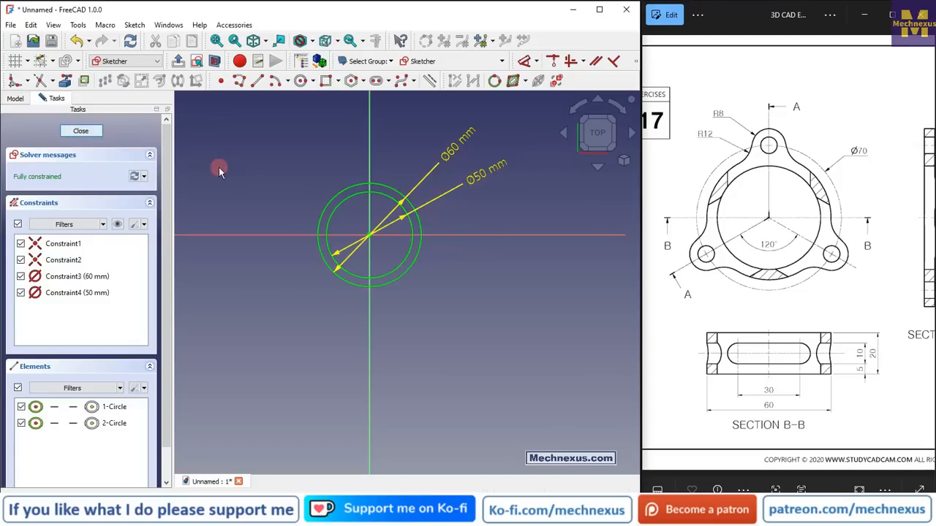
pyautogui.press('Escape')
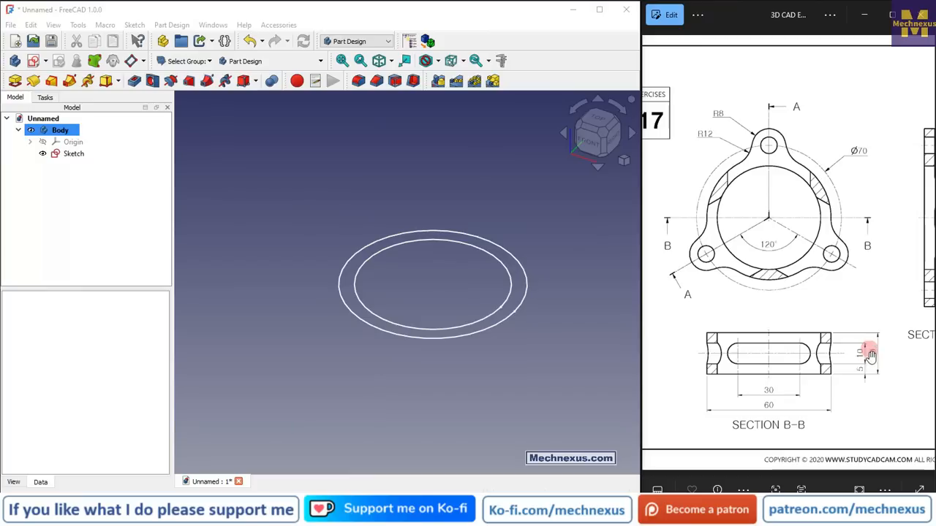
pyautogui.click(73, 154)
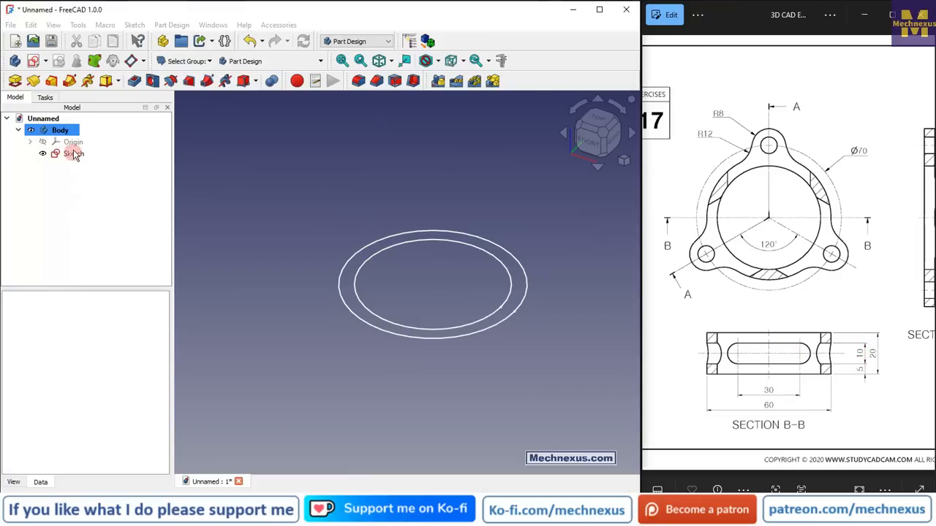
pyautogui.click(74, 154)
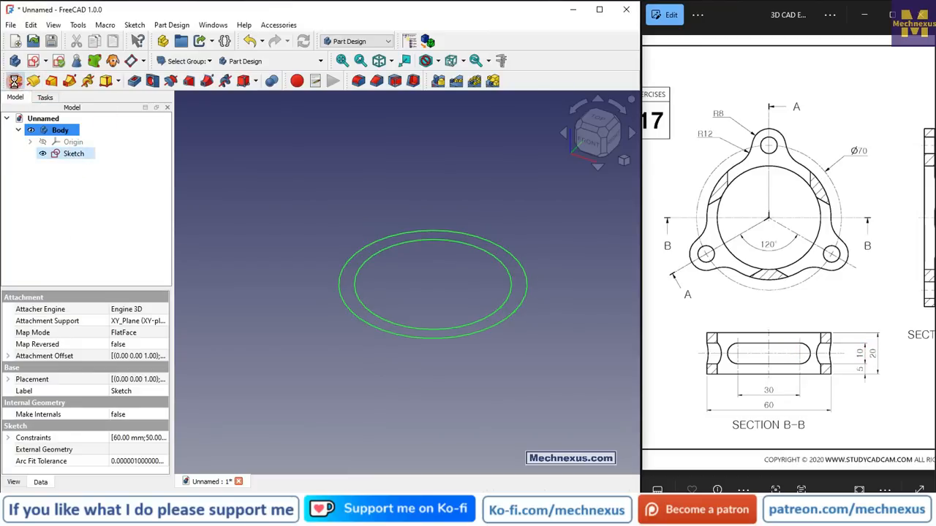
pyautogui.click(14, 82)
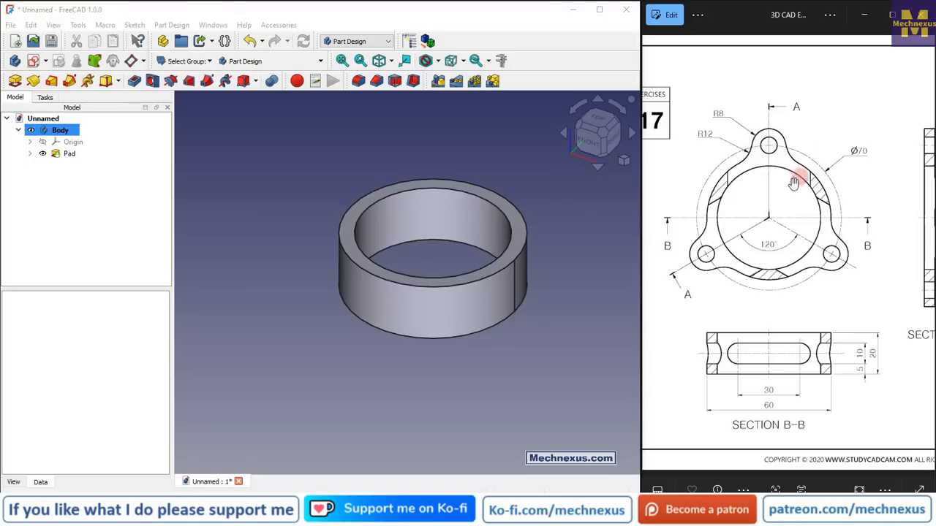
# Create a new sketch on the ring's top face
pyautogui.hscroll(5, 846, 223)
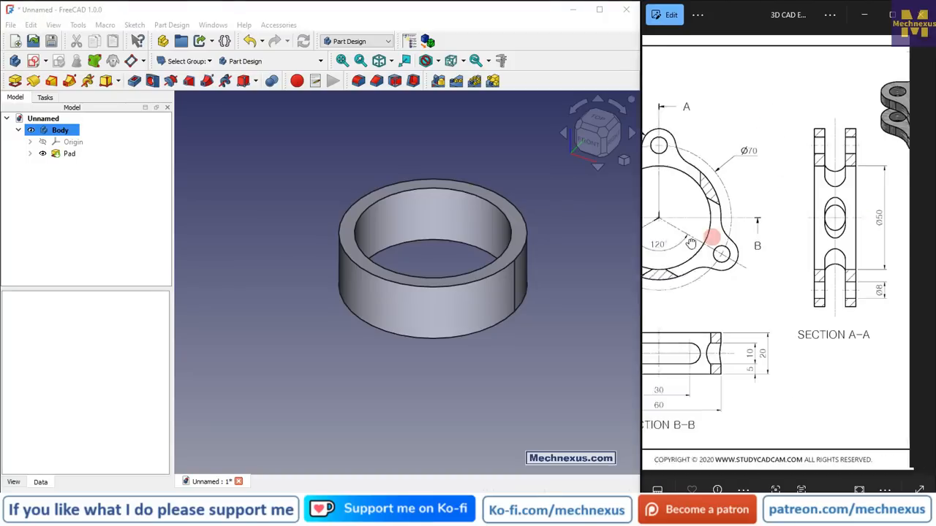
pyautogui.hscroll(2, 834, 252)
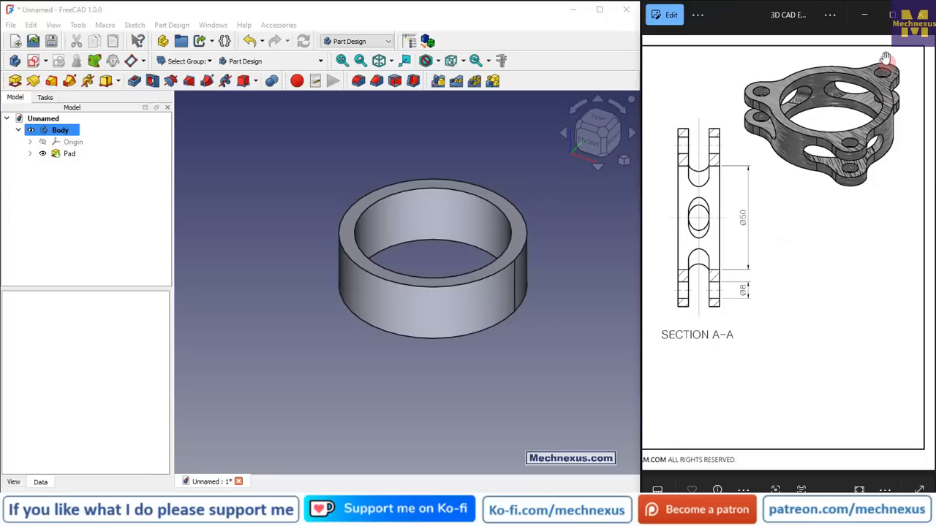
pyautogui.click(470, 188)
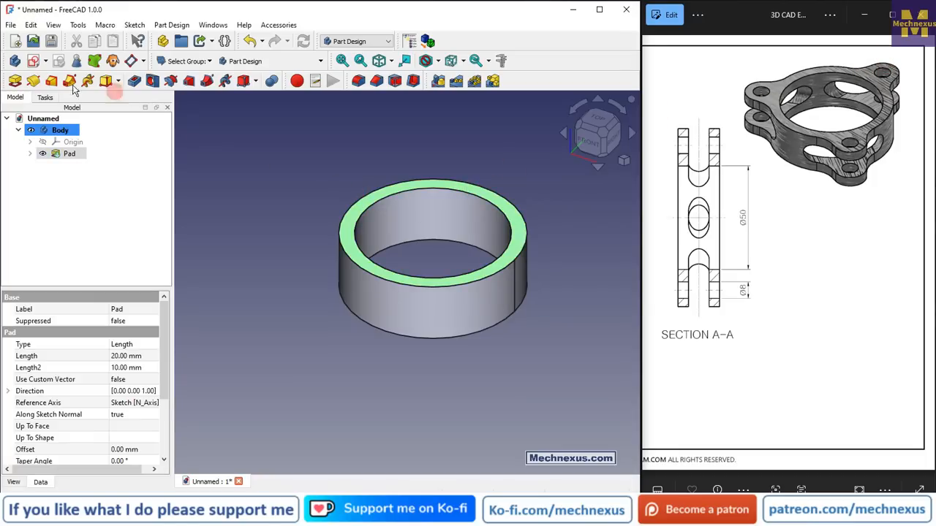
pyautogui.click(32, 62)
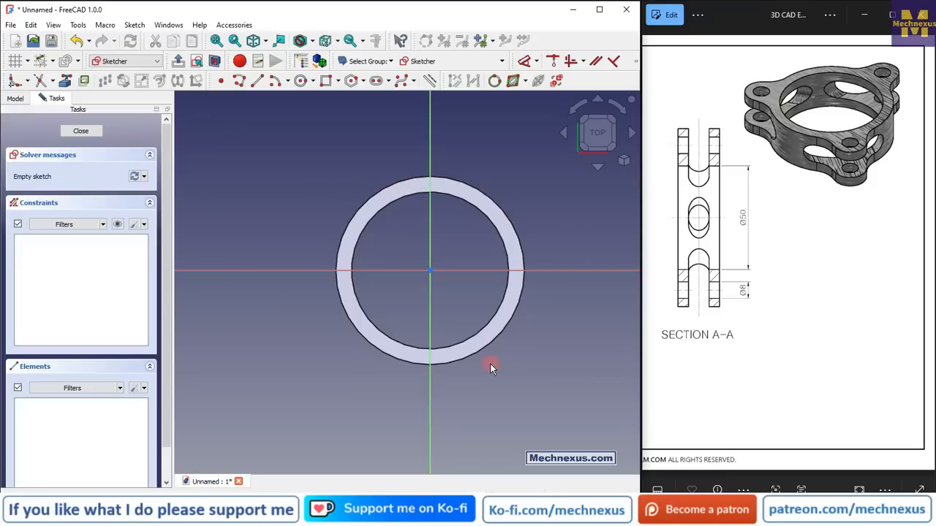
pyautogui.click(624, 161)
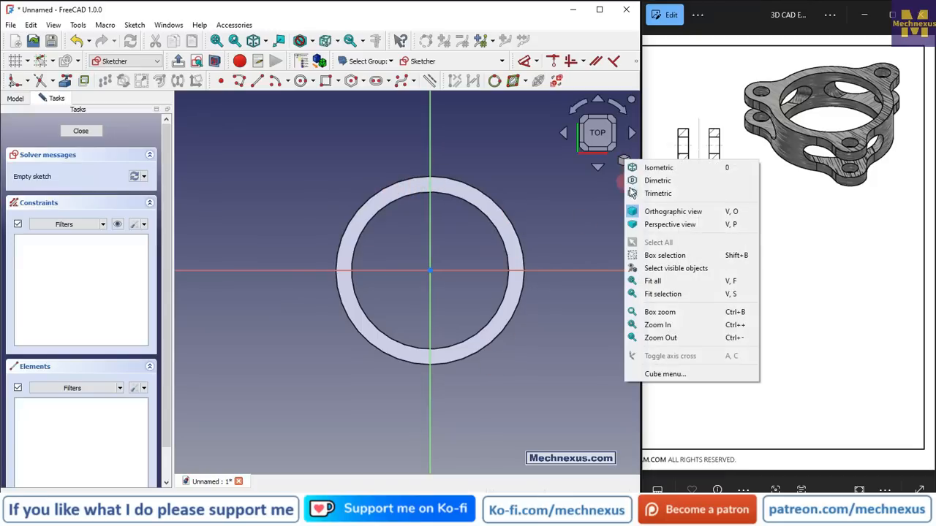
pyautogui.click(645, 167)
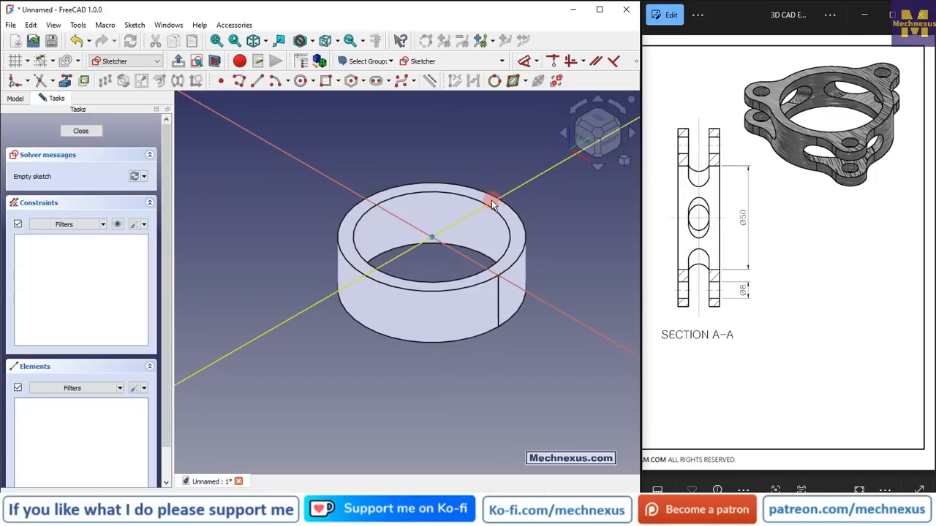
pyautogui.click(595, 116)
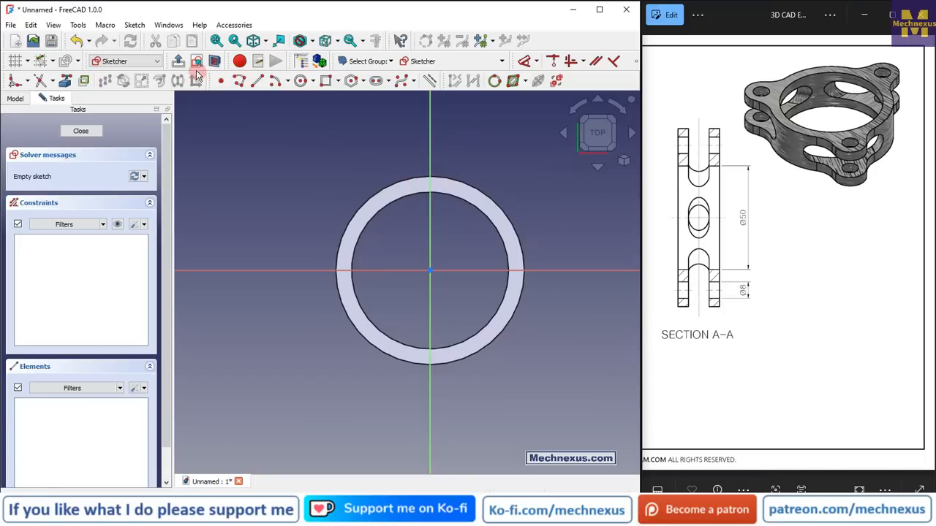
# Project the ring's outer top edge into the sketch as external geometry
pyautogui.click(66, 81)
pyautogui.click(496, 203)
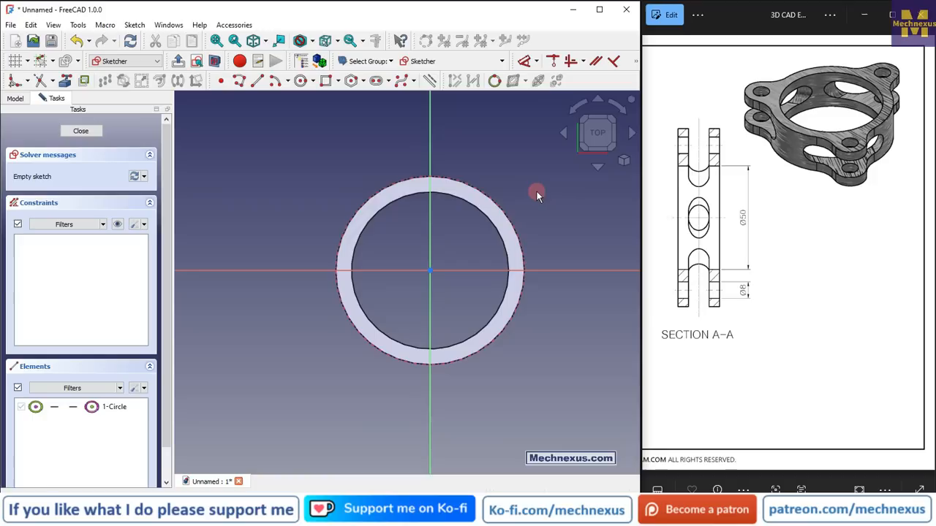
pyautogui.moveTo(690, 229); pyautogui.dragTo(887, 255)
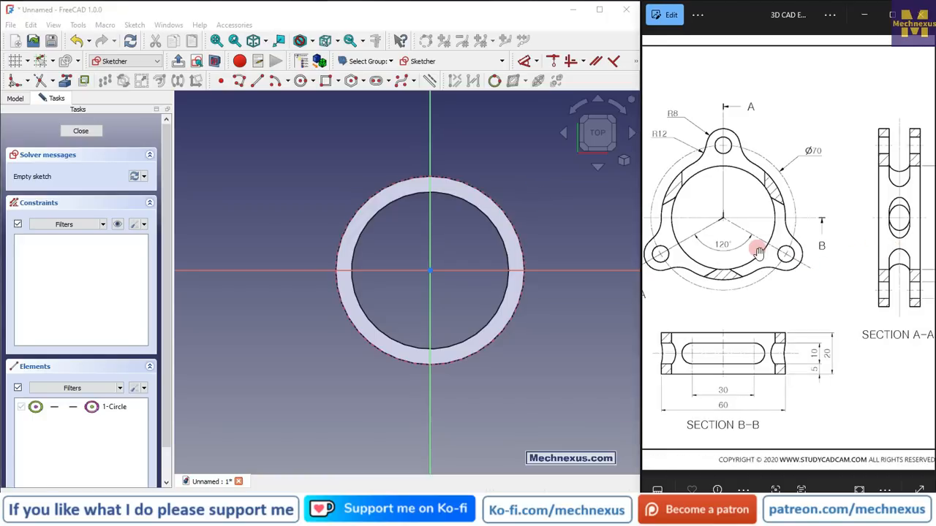
pyautogui.moveTo(758, 250); pyautogui.dragTo(796, 251)
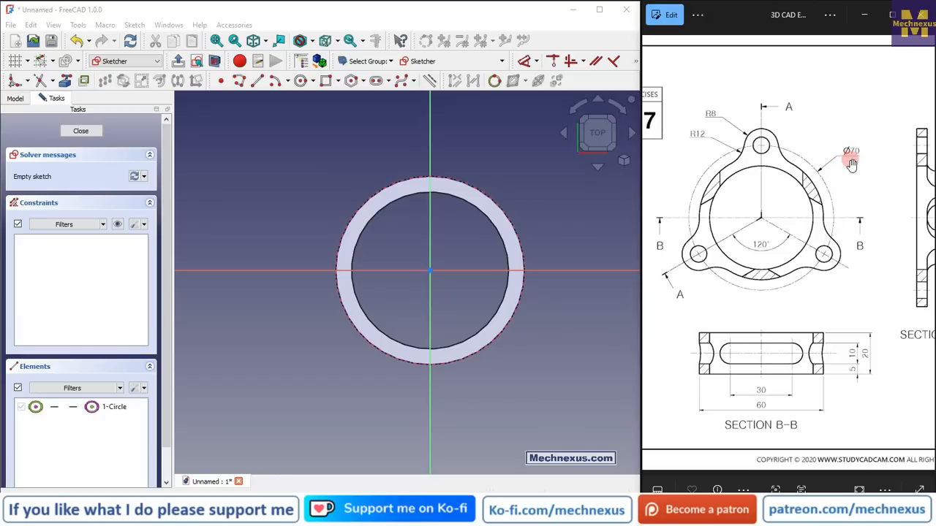
# Draw a construction circle centred on the origin and set its diameter to 70 mm
pyautogui.click(299, 80)
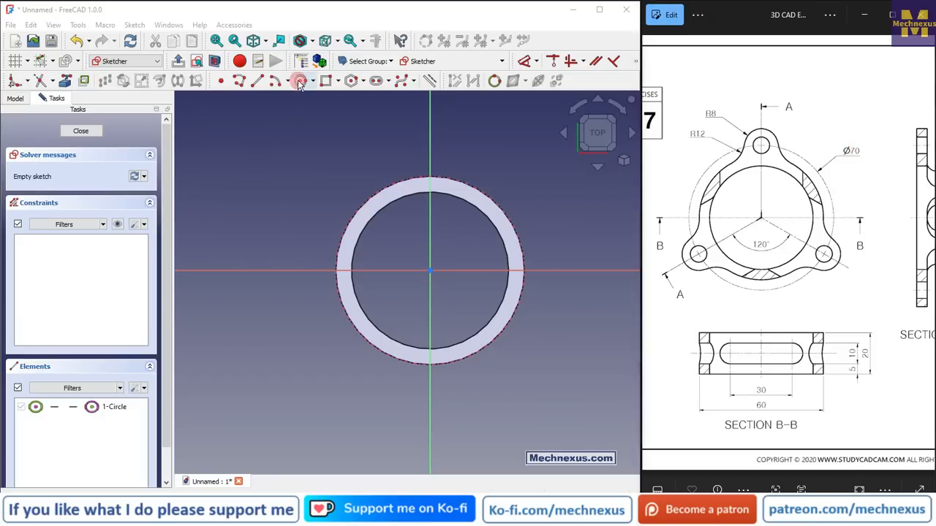
pyautogui.click(428, 271)
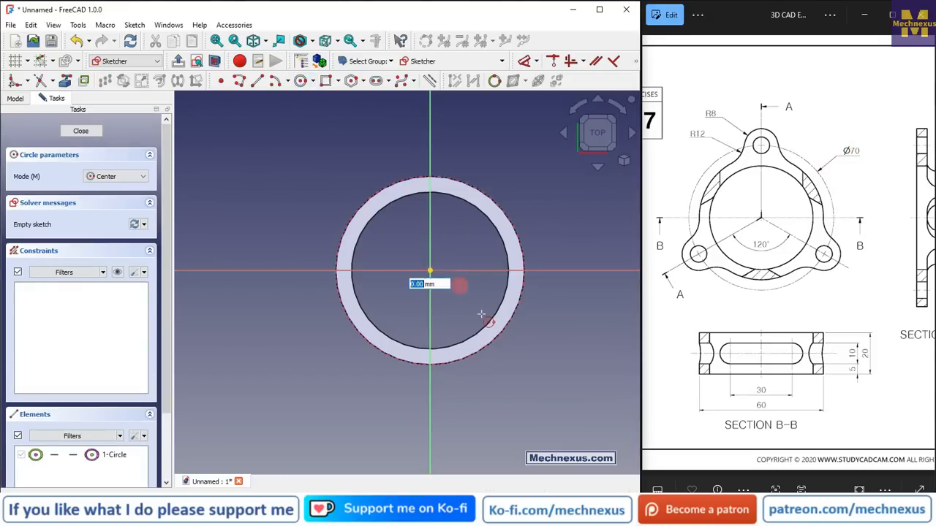
pyautogui.click(518, 359)
pyautogui.rightClick(321, 174)
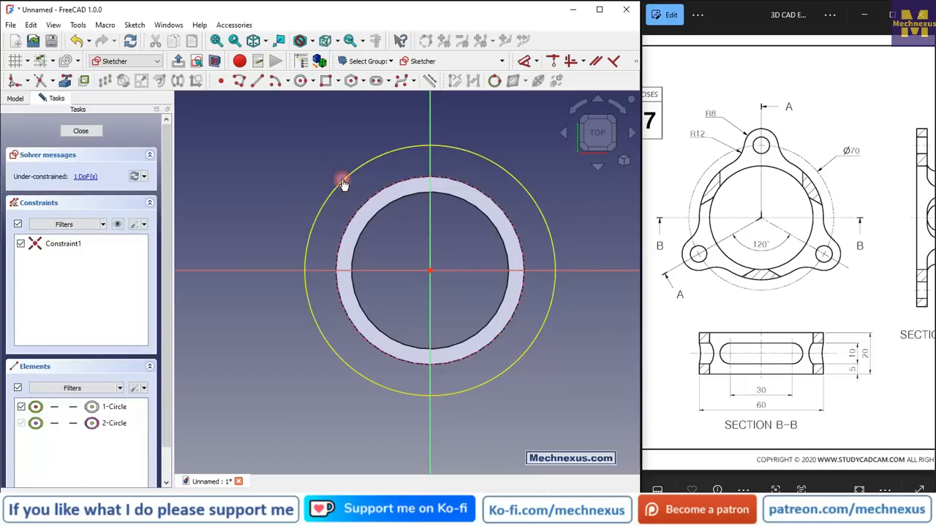
pyautogui.click(342, 179)
pyautogui.click(429, 84)
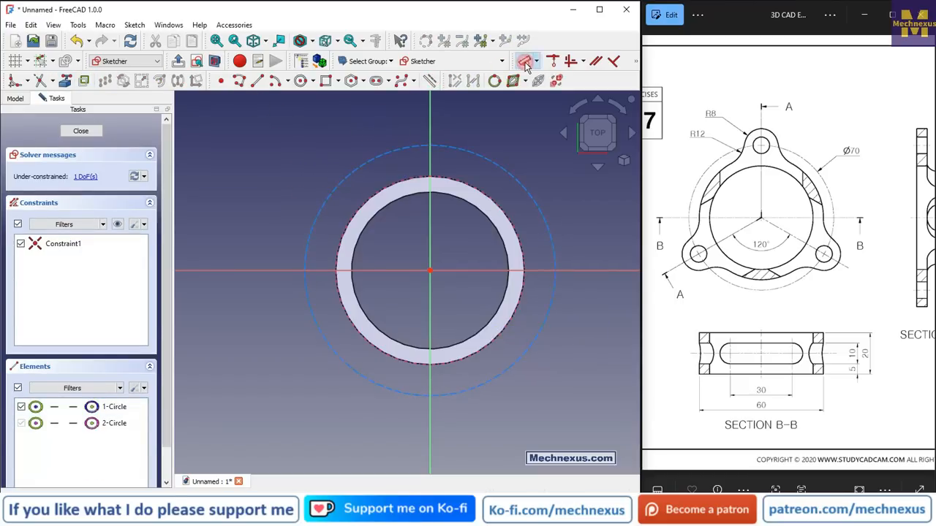
pyautogui.click(505, 158)
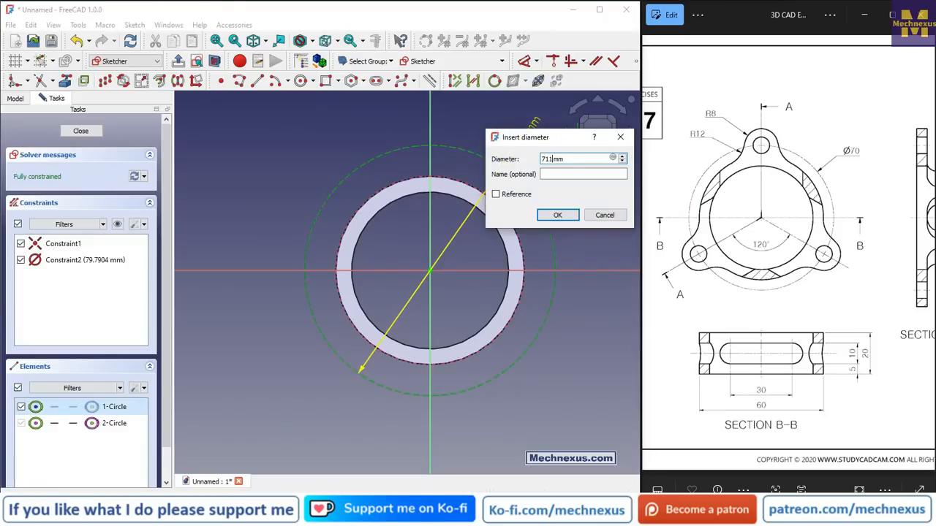
pyautogui.write('70')
pyautogui.press('Return')
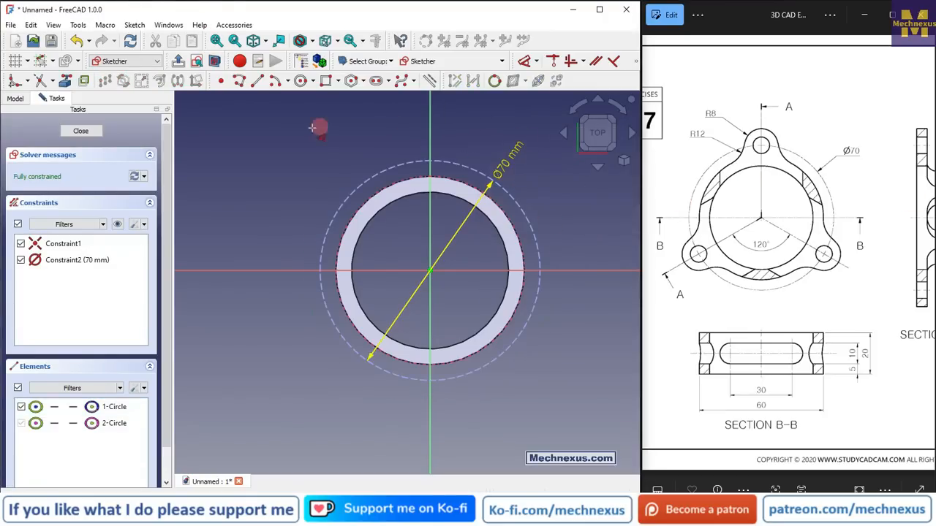
# Move the sketch constraints toolbar onto its own row
pyautogui.moveTo(513, 62)
pyautogui.mouseDown()
pyautogui.moveTo(457, 33)
pyautogui.moveTo(373, 37)
pyautogui.moveTo(292, 73)
pyautogui.moveTo(196, 100)
pyautogui.moveTo(30, 104)
pyautogui.mouseUp()
pyautogui.click(333, 122)
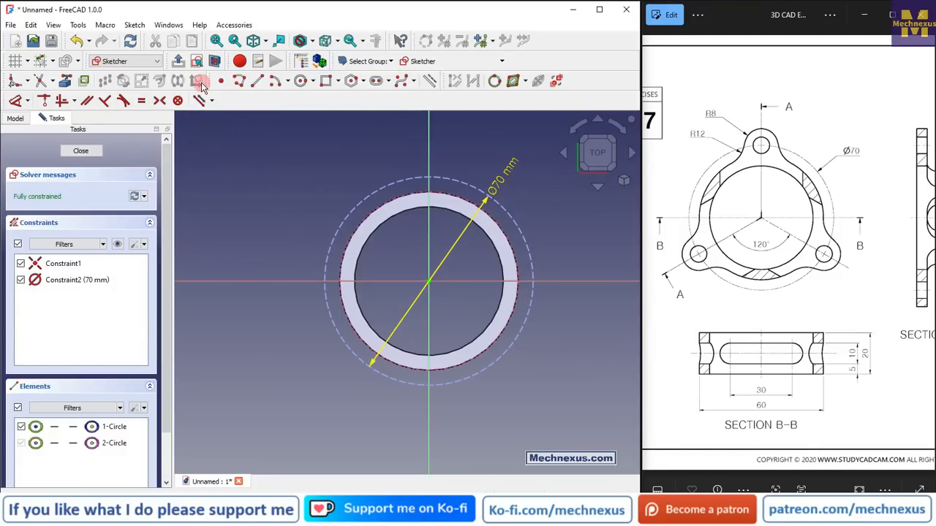
# Move the sketch geometry toolbar onto the same row as the constraints toolbar
pyautogui.moveTo(209, 85); pyautogui.dragTo(213, 110)
pyautogui.moveTo(443, 81)
pyautogui.mouseDown()
pyautogui.moveTo(191, 83)
pyautogui.moveTo(246, 82)
pyautogui.mouseUp()
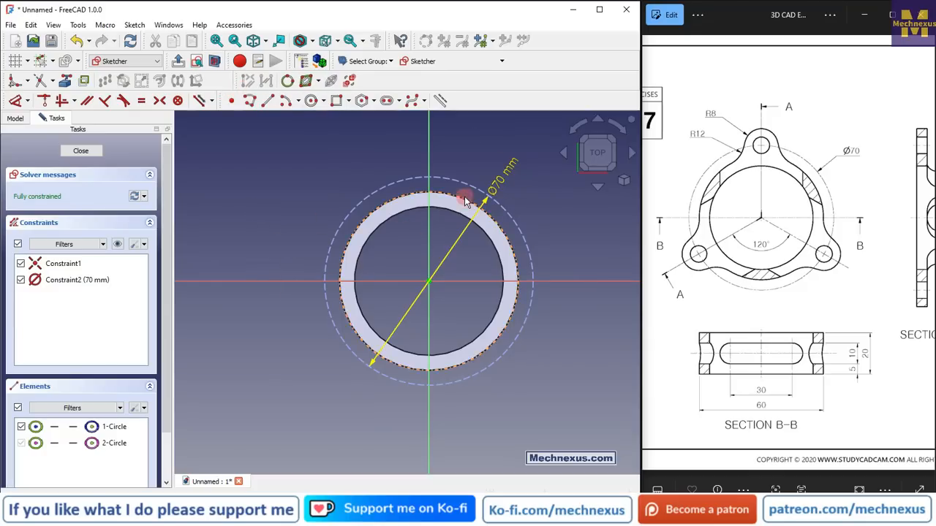
# Draw a circle centred on the vertical axis above the ring and set its diameter to 16 mm
pyautogui.scroll(2, 465, 202)
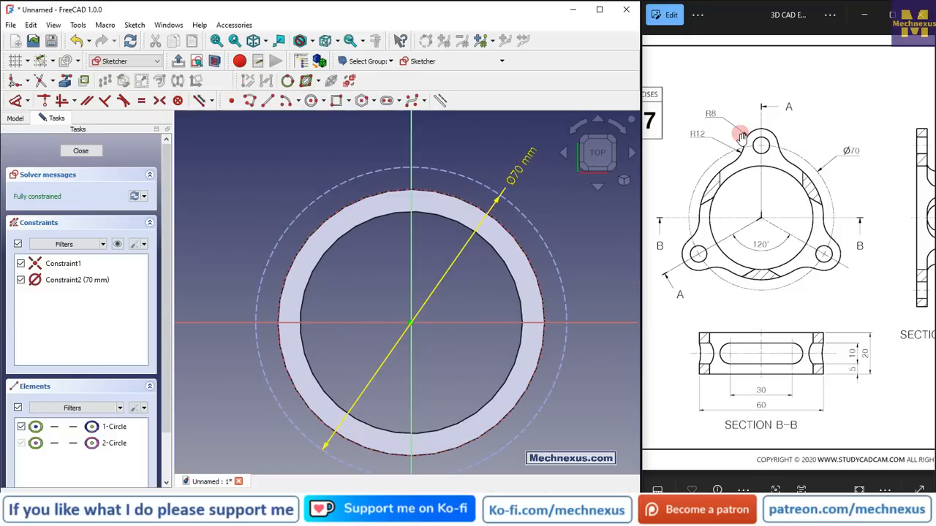
pyautogui.click(310, 100)
pyautogui.scroll(-3, 315, 271)
pyautogui.scroll(3, 388, 146)
pyautogui.click(374, 161)
pyautogui.click(395, 184)
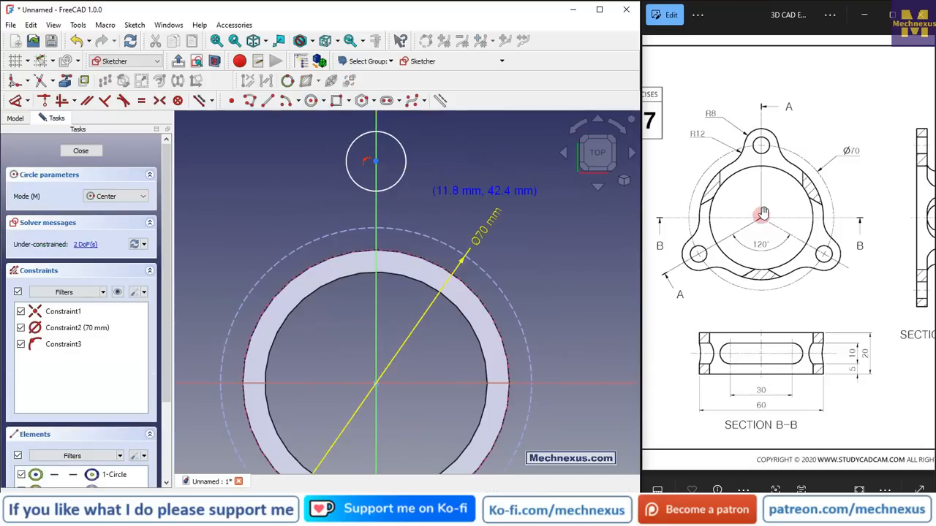
pyautogui.click(16, 100)
pyautogui.click(404, 154)
pyautogui.click(447, 136)
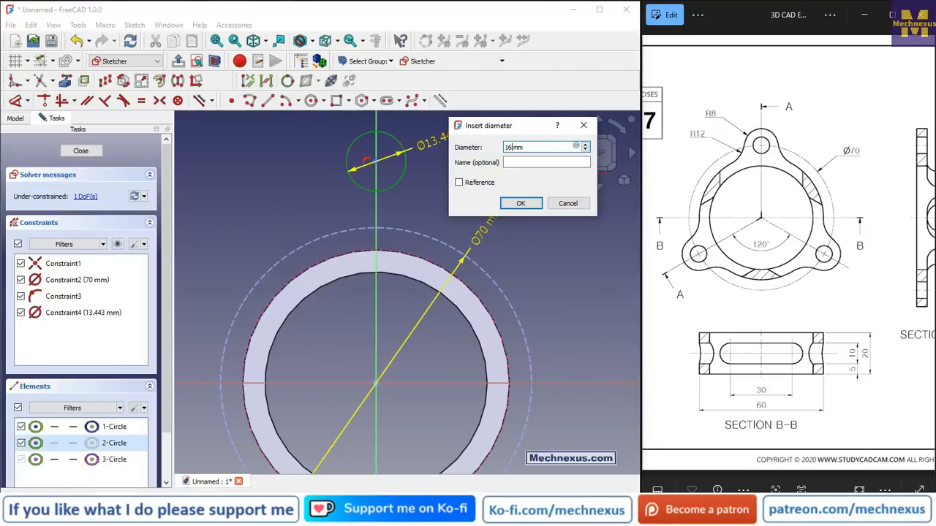
pyautogui.press('Return')
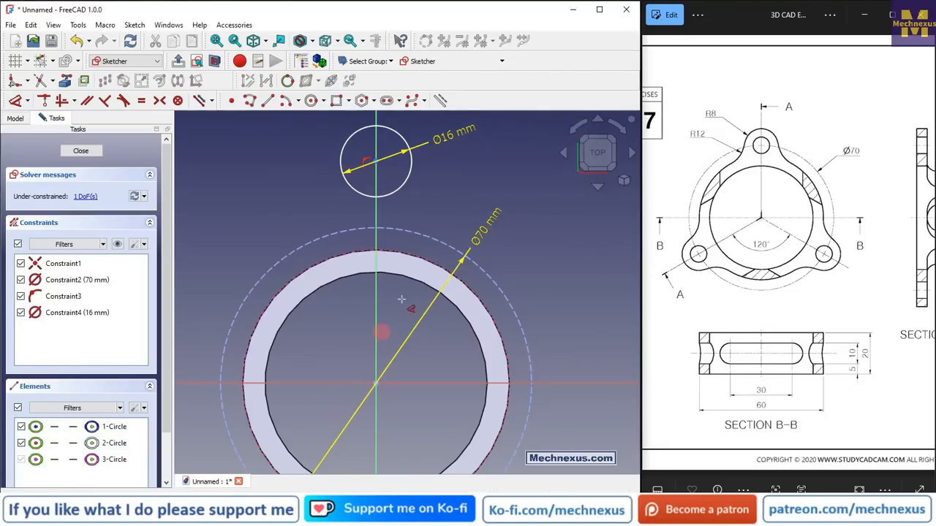
# Constrain the small circle's centre onto the 70 mm construction circle
pyautogui.scroll(-2, 402, 281)
pyautogui.scroll(2, 419, 201)
pyautogui.rightClick(435, 202)
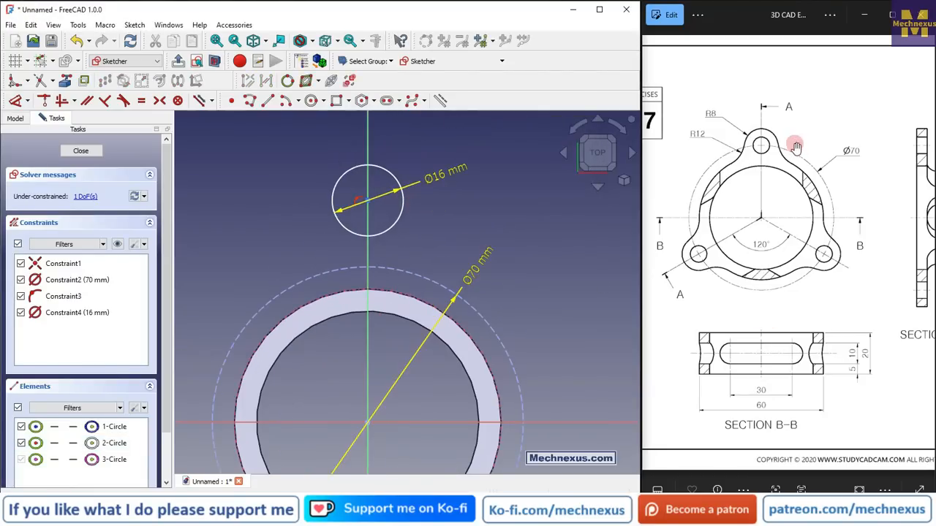
pyautogui.click(370, 204)
pyautogui.click(381, 266)
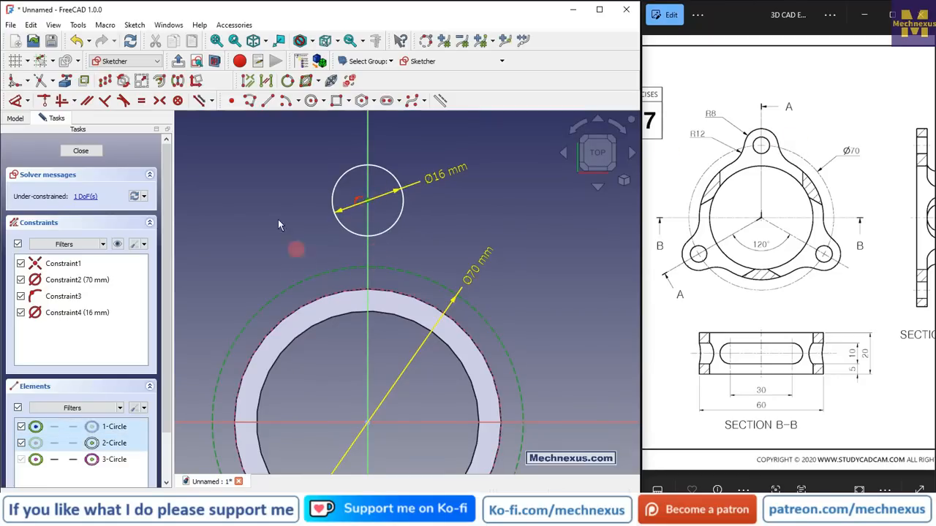
pyautogui.click(49, 100)
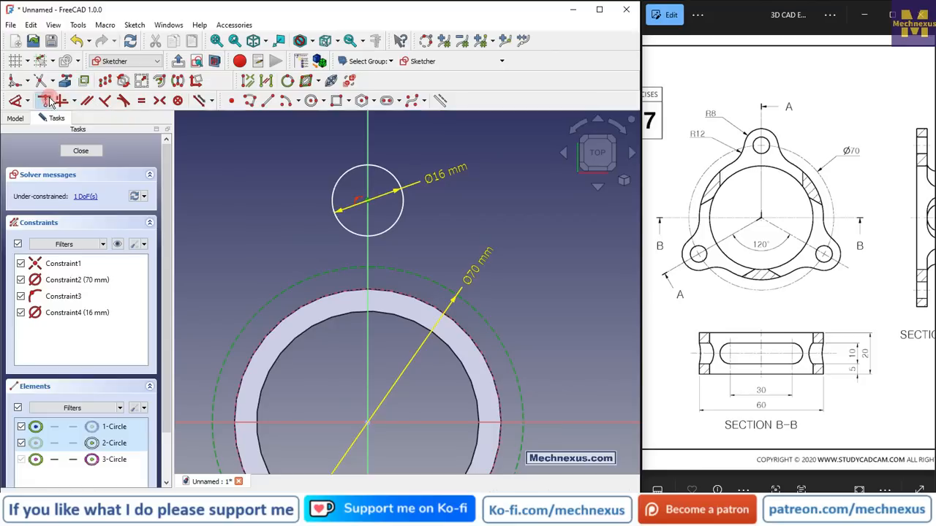
pyautogui.scroll(3, 374, 270)
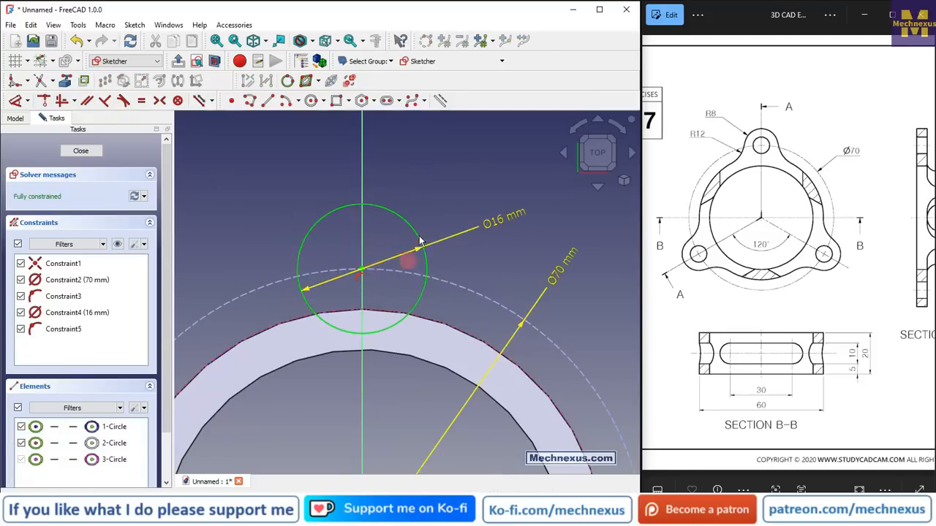
pyautogui.click(359, 332)
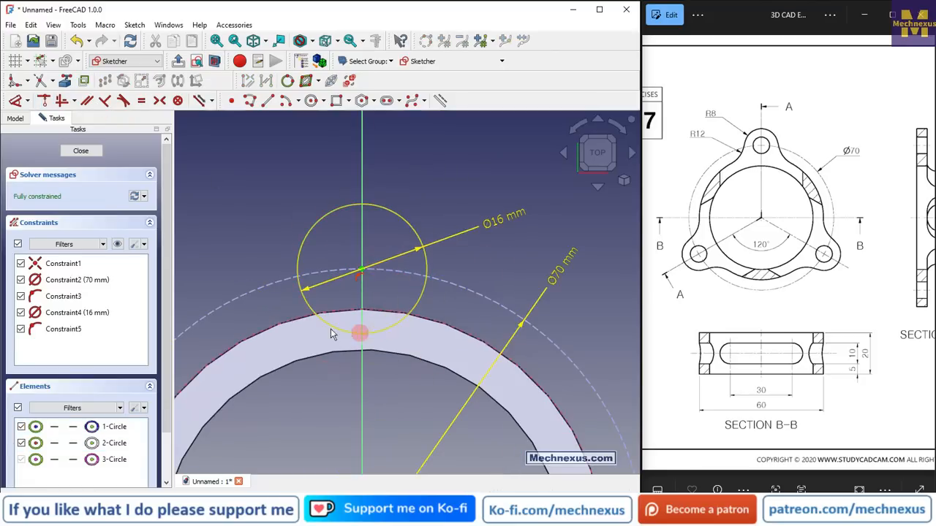
pyautogui.click(304, 343)
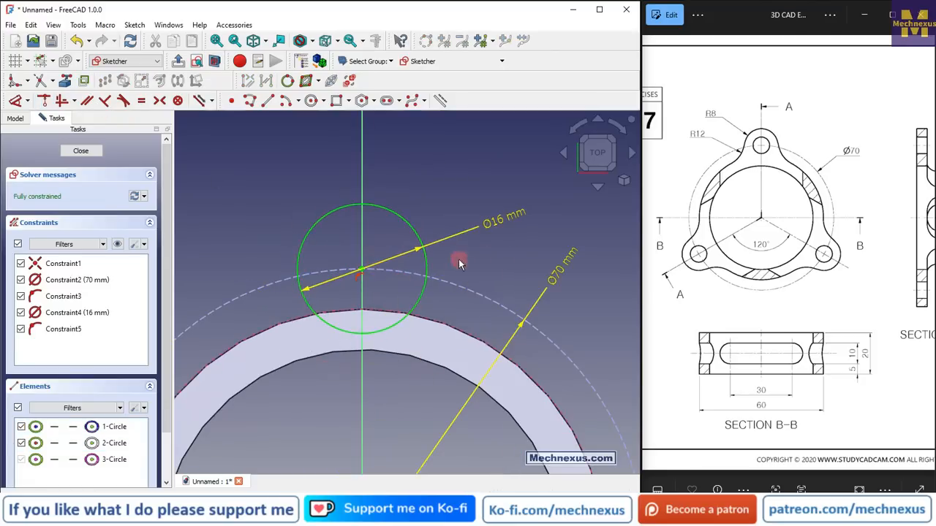
pyautogui.scroll(-2, 368, 273)
pyautogui.scroll(3, 308, 290)
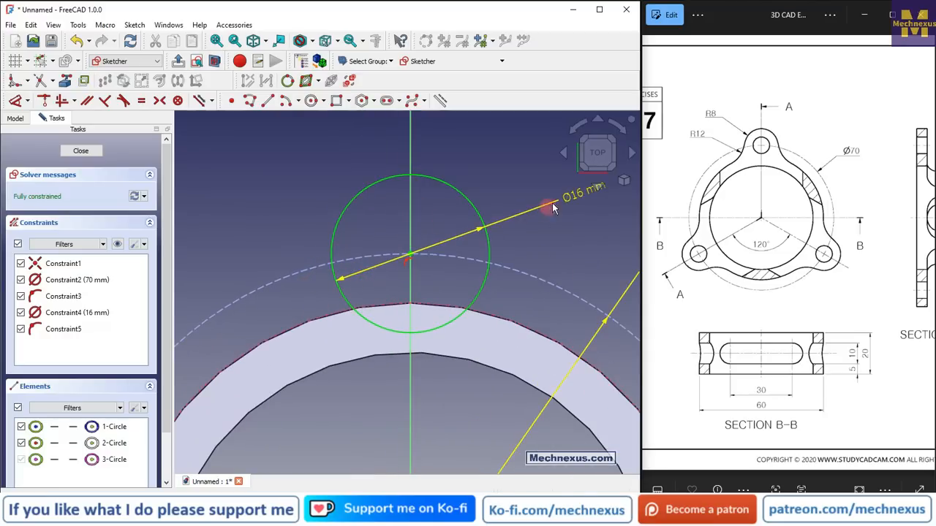
pyautogui.scroll(-1, 351, 183)
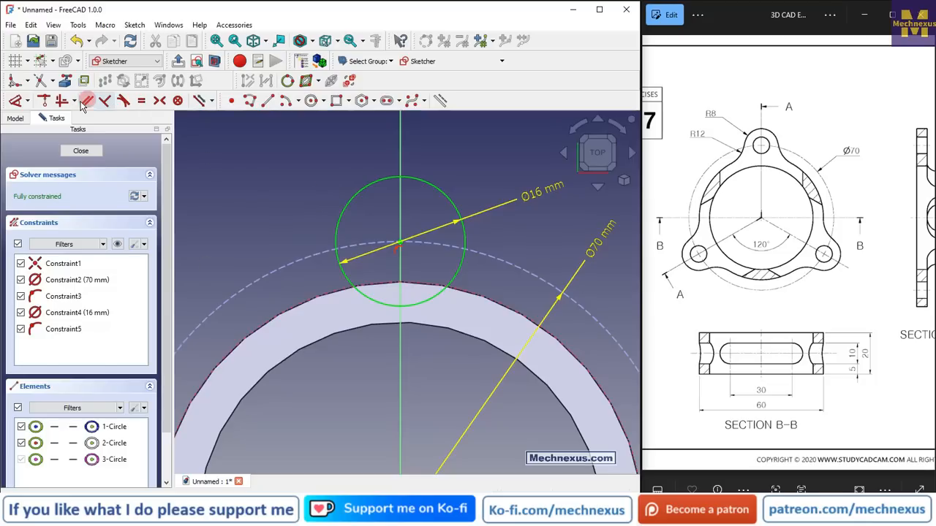
# Draw two vertical lines on either side of the small circle, crossing the ring's outer edge
pyautogui.click(266, 100)
pyautogui.click(298, 181)
pyautogui.click(298, 402)
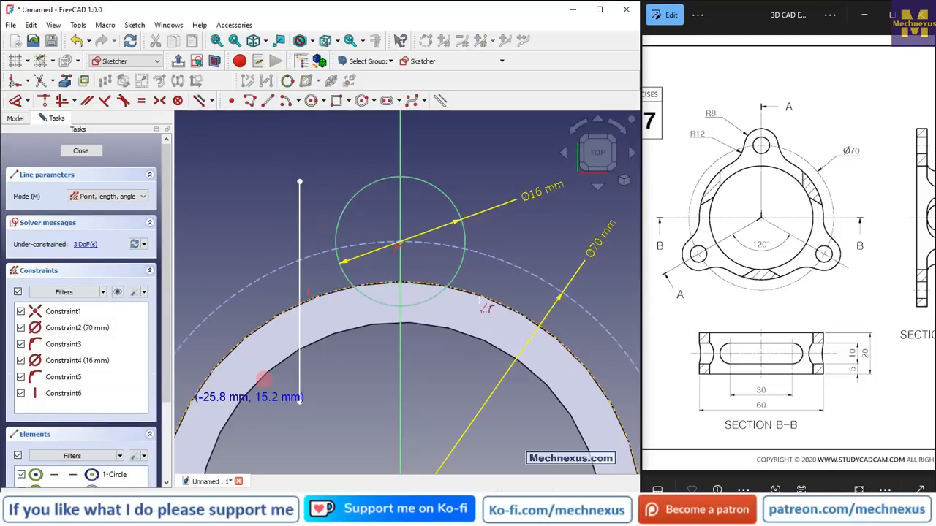
pyautogui.click(506, 148)
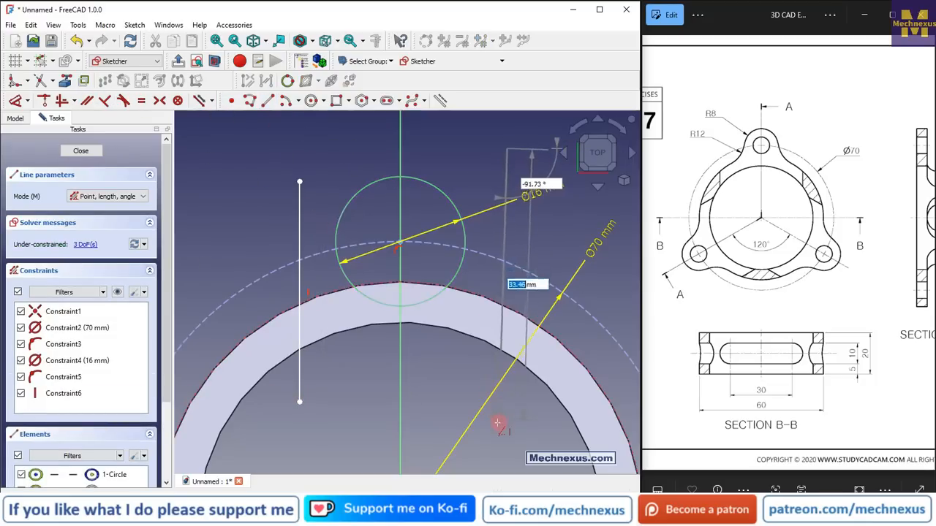
pyautogui.click(507, 420)
pyautogui.rightClick(455, 396)
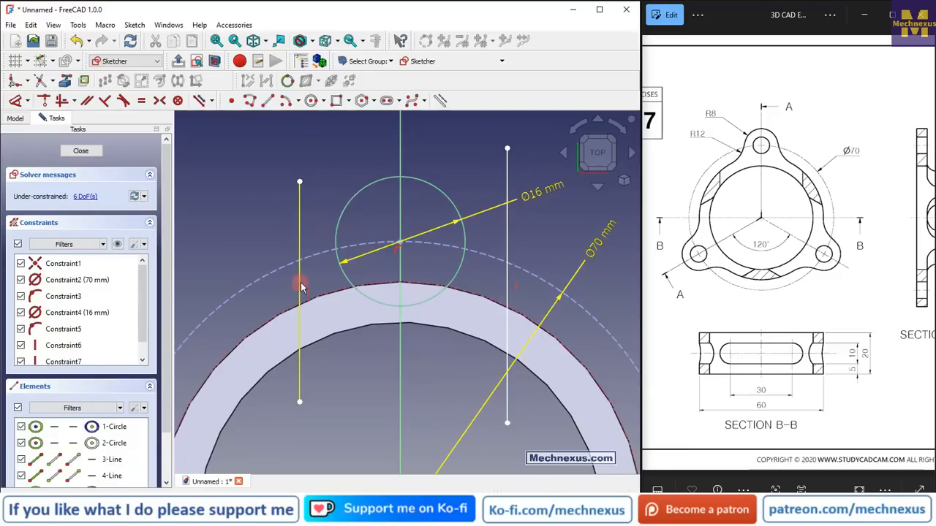
# Make both vertical lines tangent to the 16 mm circle
pyautogui.click(299, 285)
pyautogui.click(350, 282)
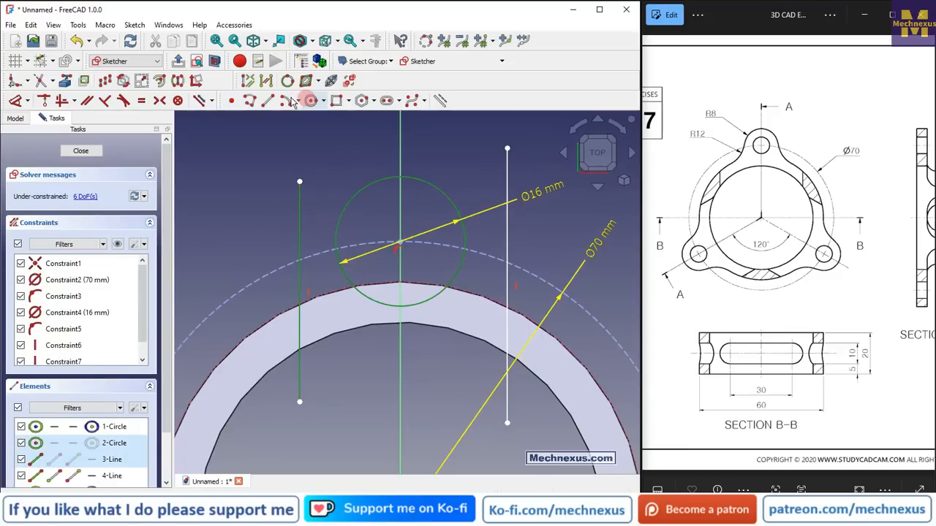
pyautogui.click(124, 102)
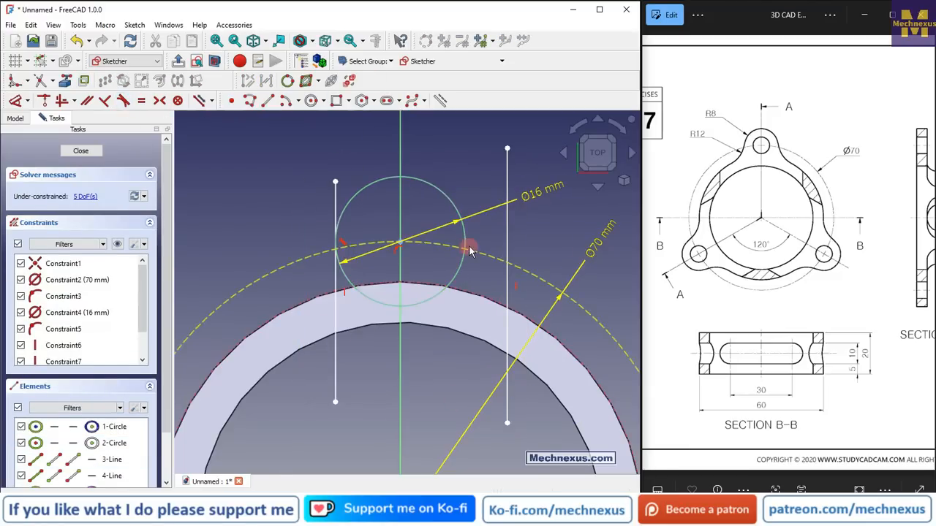
pyautogui.click(467, 247)
pyautogui.click(507, 236)
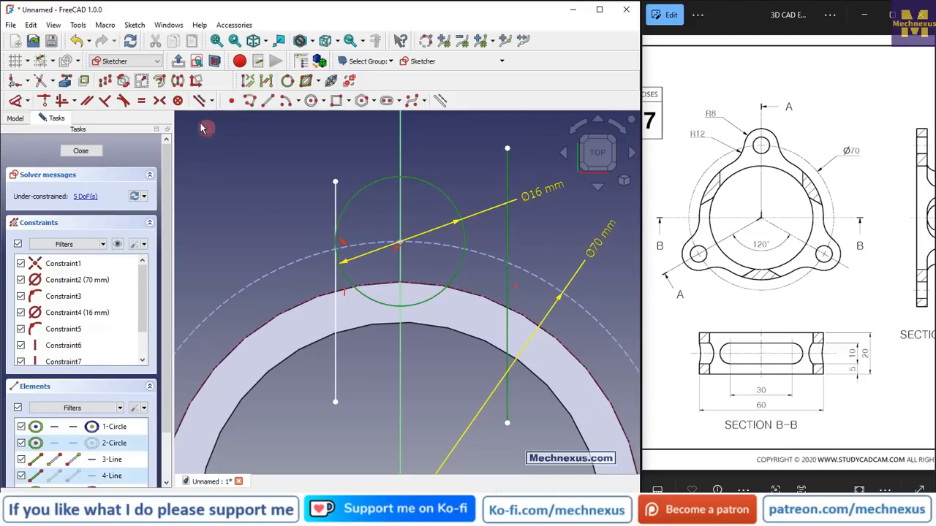
pyautogui.click(159, 100)
# Trim both vertical lines where they extend below the ring's outer edge
pyautogui.scroll(2, 377, 255)
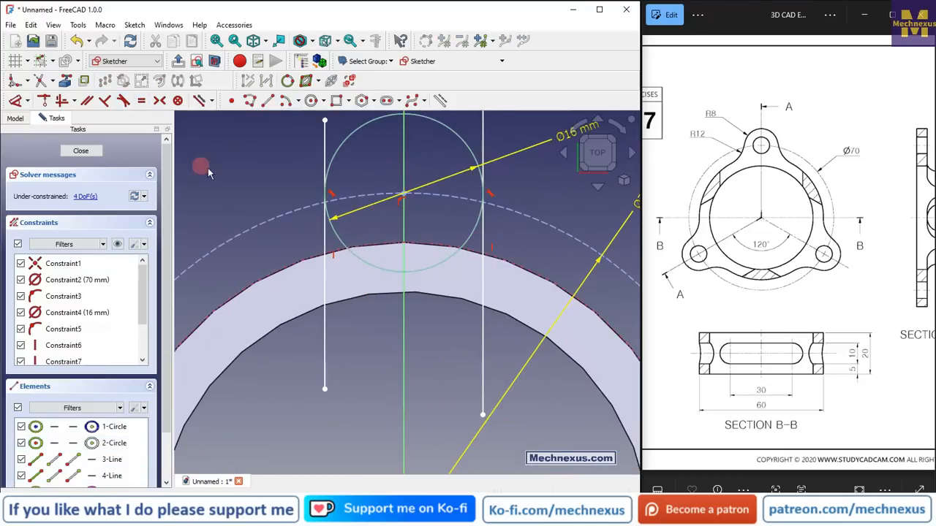
pyautogui.click(41, 80)
pyautogui.click(327, 358)
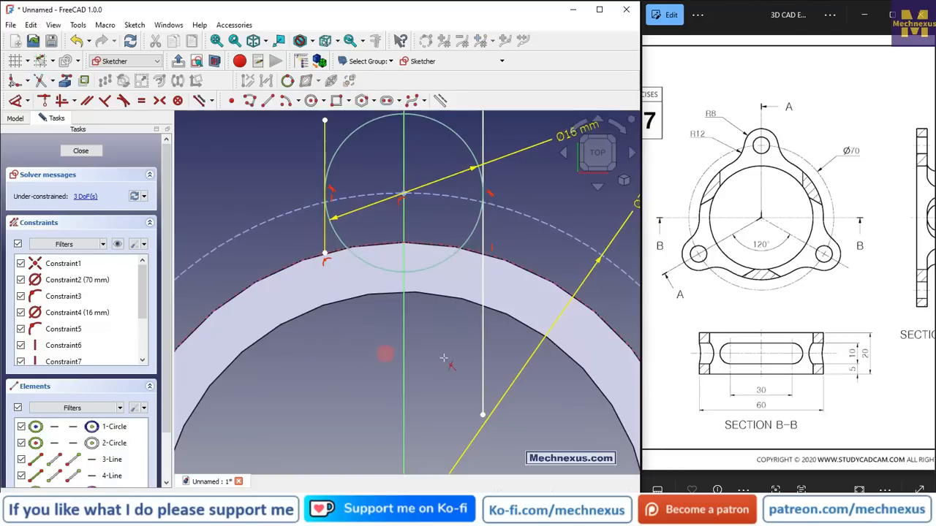
pyautogui.click(485, 363)
# Trim the vertical lines above their tangent points and remove the lower half of the small circle
pyautogui.scroll(2, 336, 169)
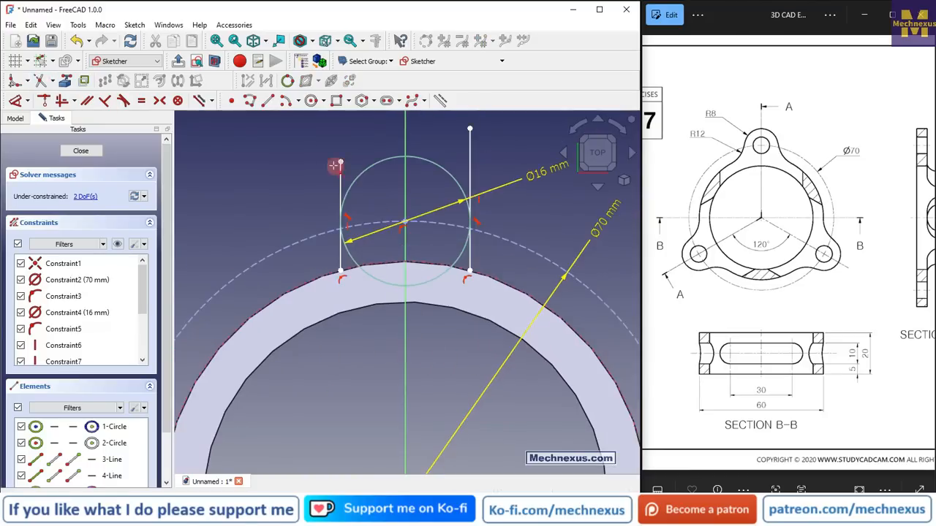
pyautogui.click(341, 192)
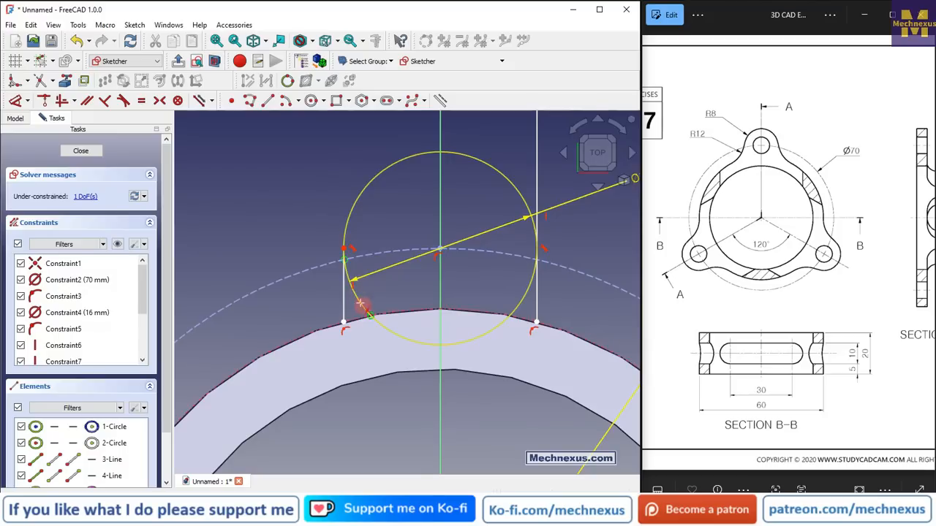
pyautogui.click(377, 323)
pyautogui.hotkey('ctrl', 'z')
pyautogui.click(417, 341)
pyautogui.click(525, 296)
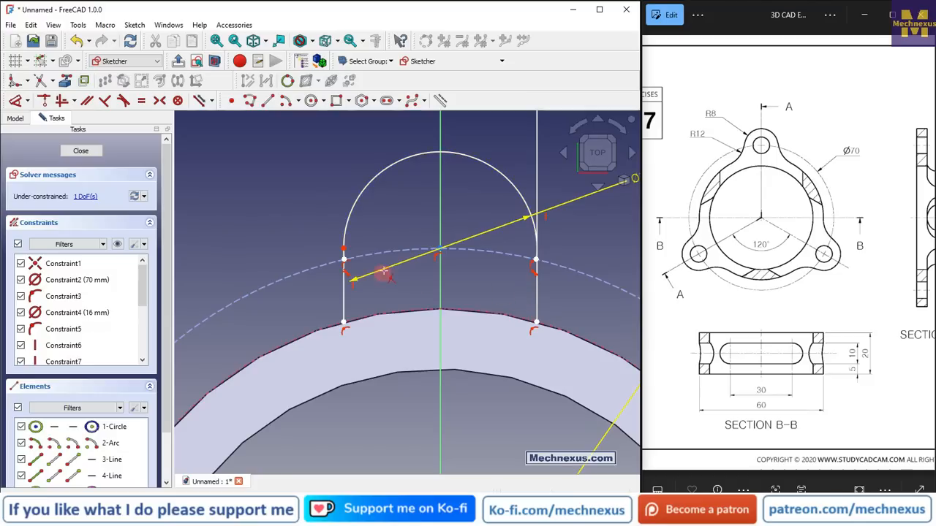
pyautogui.click(535, 190)
# Zoom in to examine where the arc meets each vertical line
pyautogui.scroll(6, 343, 263)
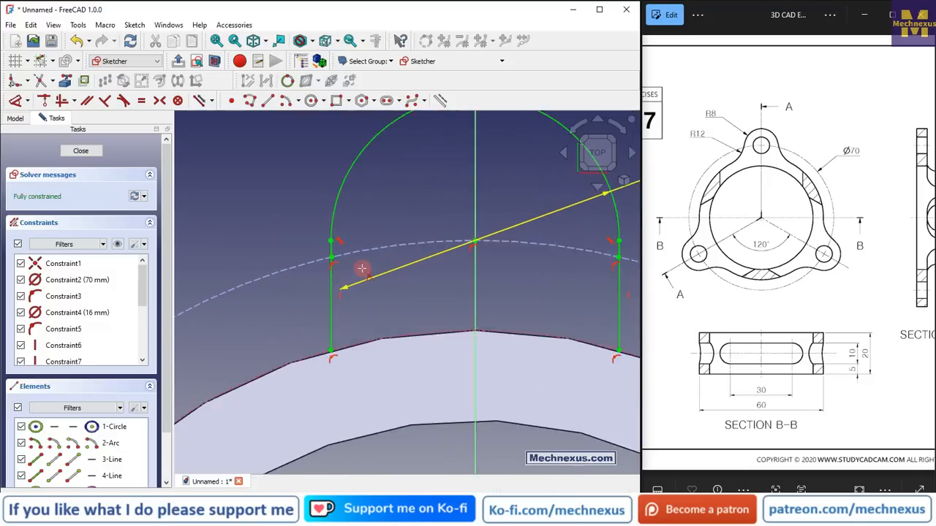
pyautogui.scroll(2, 333, 192)
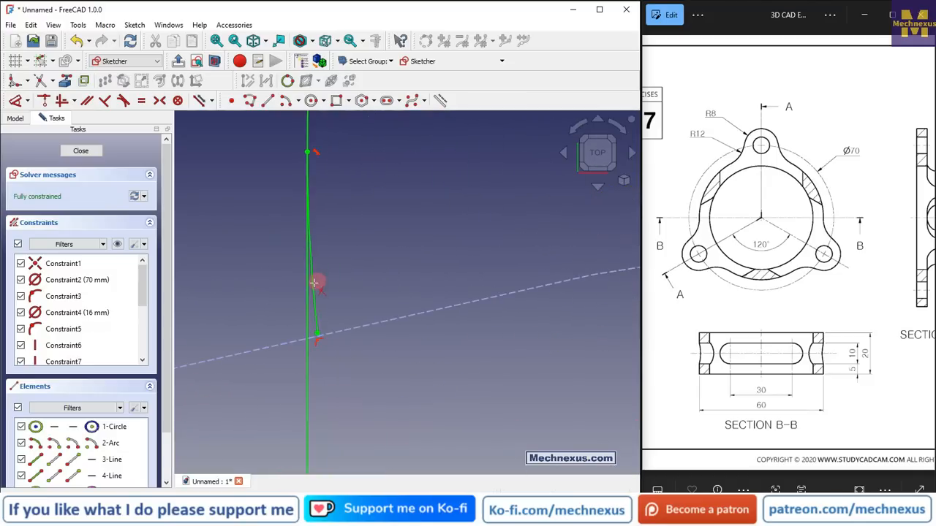
pyautogui.click(313, 283)
pyautogui.scroll(-2, 277, 266)
pyautogui.scroll(-3, 257, 255)
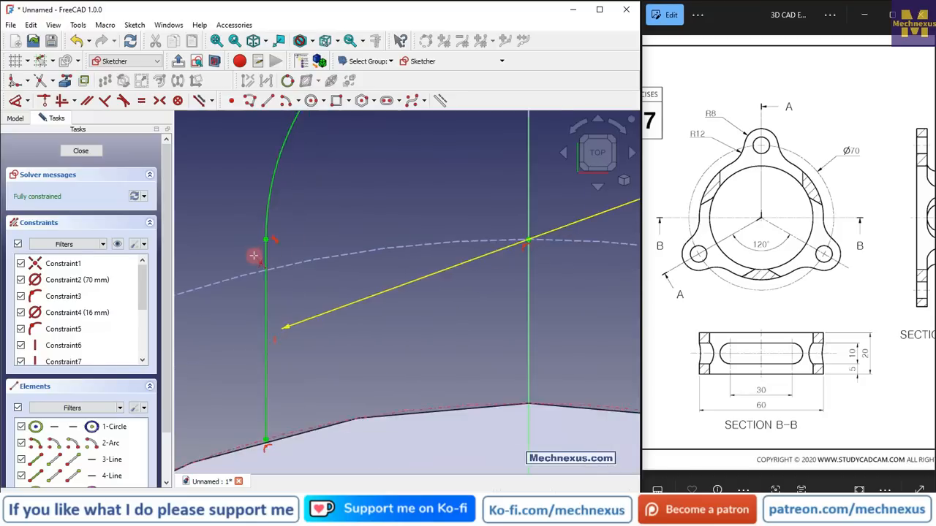
pyautogui.scroll(4, 553, 249)
pyautogui.scroll(3, 549, 280)
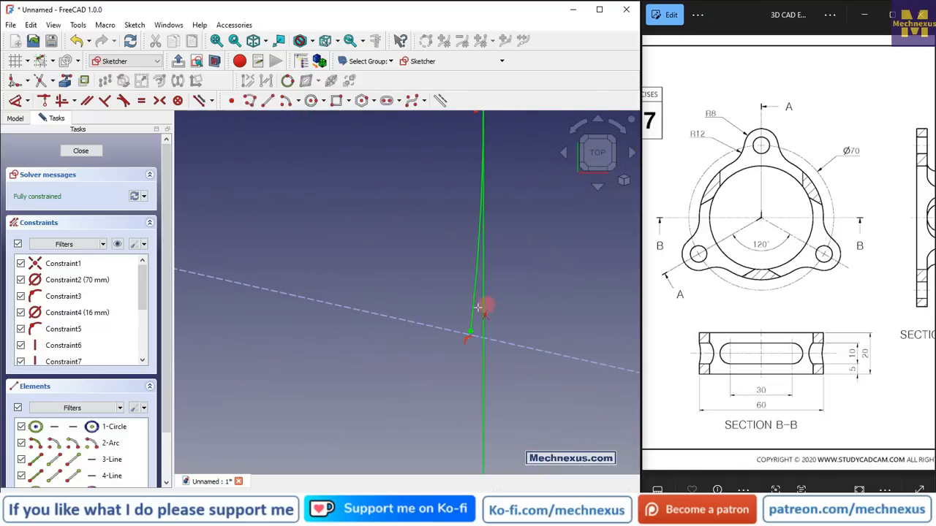
pyautogui.click(474, 310)
pyautogui.scroll(-4, 482, 274)
pyautogui.scroll(-5, 494, 276)
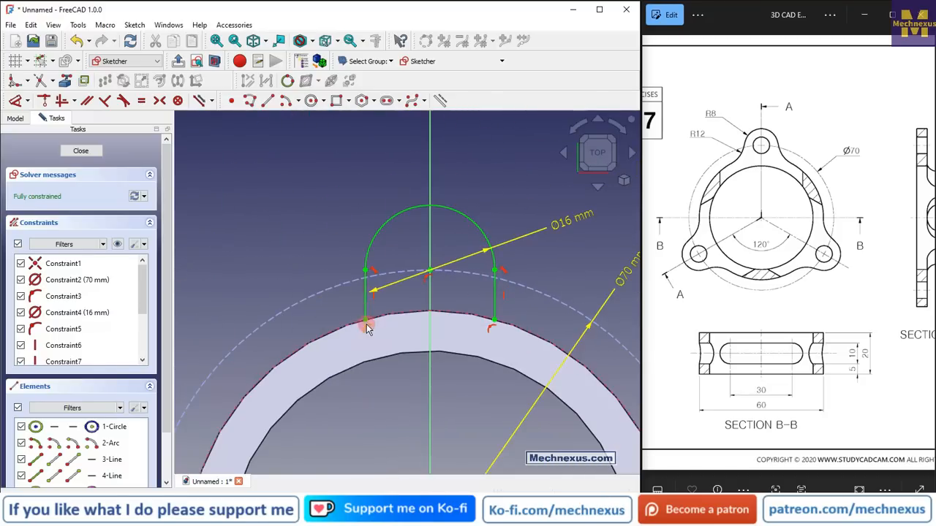
pyautogui.scroll(1, 393, 322)
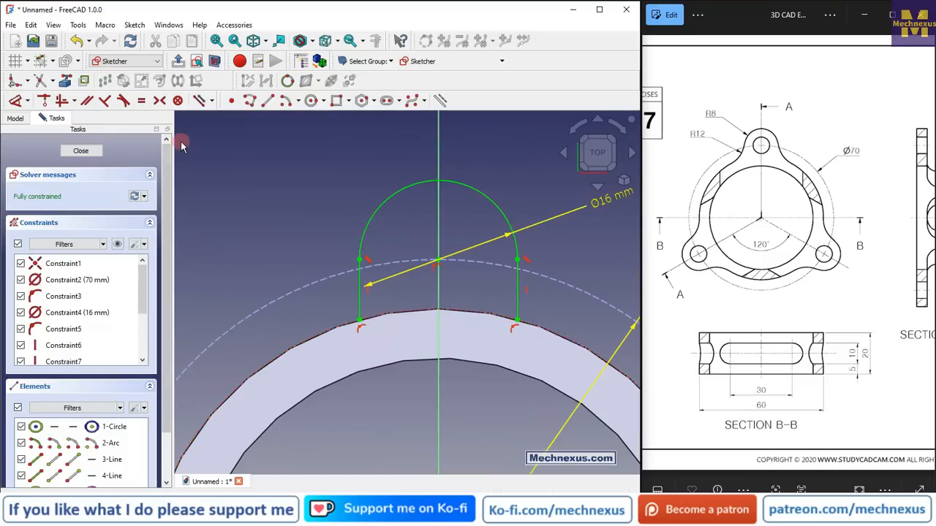
# Draw a 3-point arc joining the bottom ends of the two vertical lines along the ring's outer edge
pyautogui.click(304, 100)
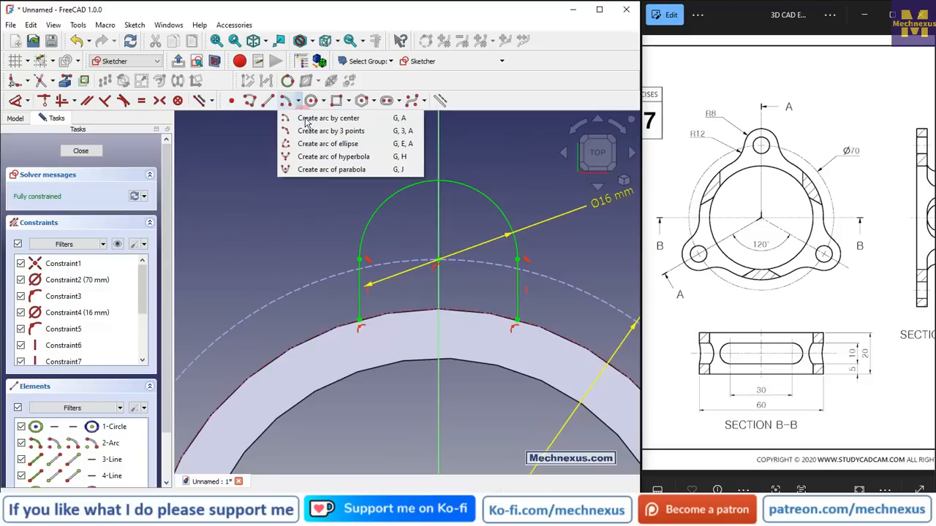
pyautogui.click(374, 307)
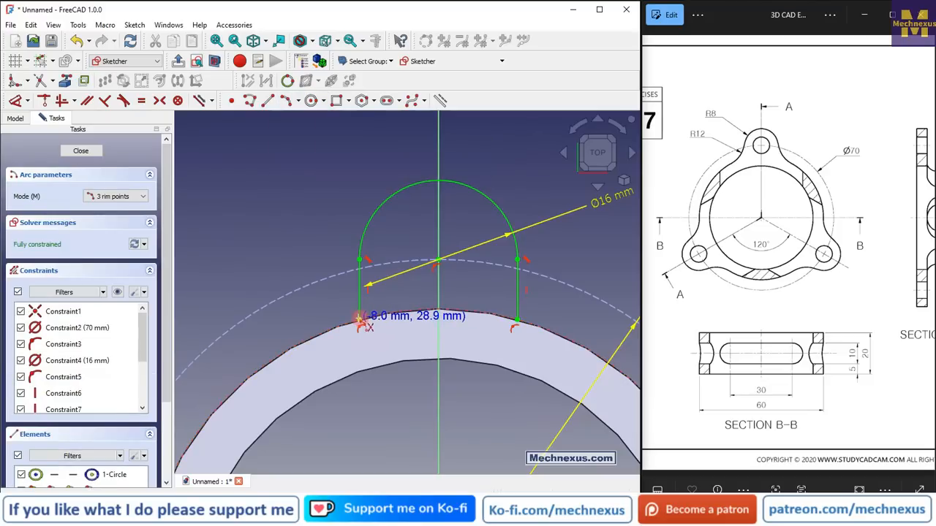
pyautogui.click(360, 319)
pyautogui.click(516, 319)
pyautogui.scroll(2, 464, 299)
pyautogui.scroll(1, 439, 310)
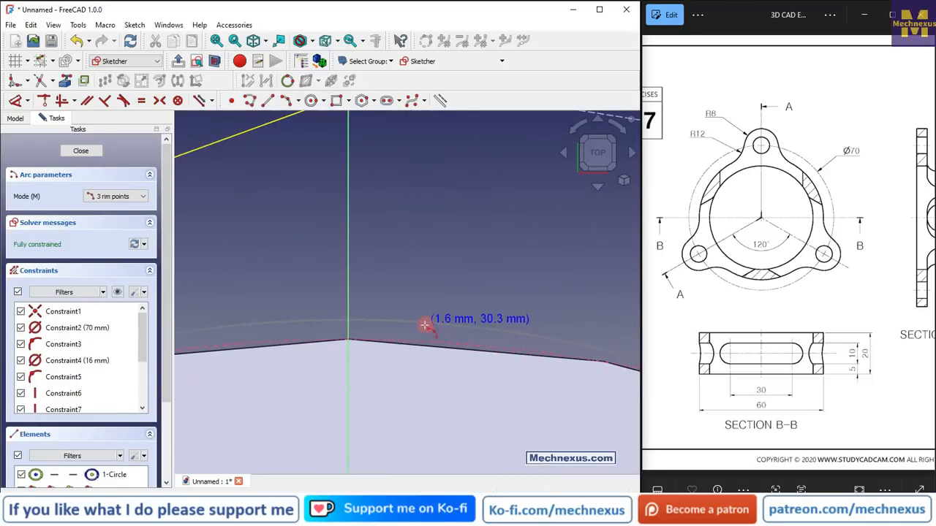
pyautogui.click(425, 329)
pyautogui.scroll(-3, 428, 226)
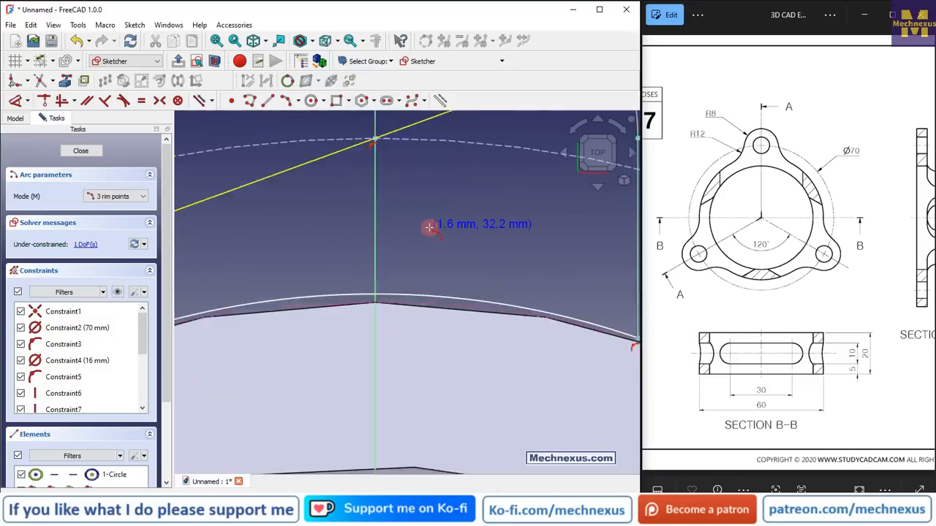
pyautogui.rightClick(420, 280)
pyautogui.click(420, 278)
pyautogui.scroll(2, 438, 273)
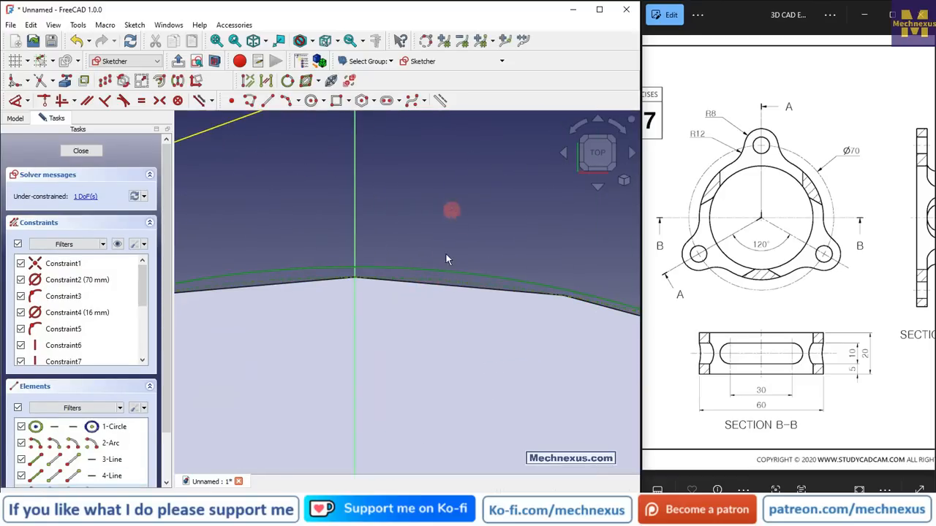
# Constrain the joining arc equal to the ring's Ø70 outer circle
pyautogui.scroll(-2, 405, 270)
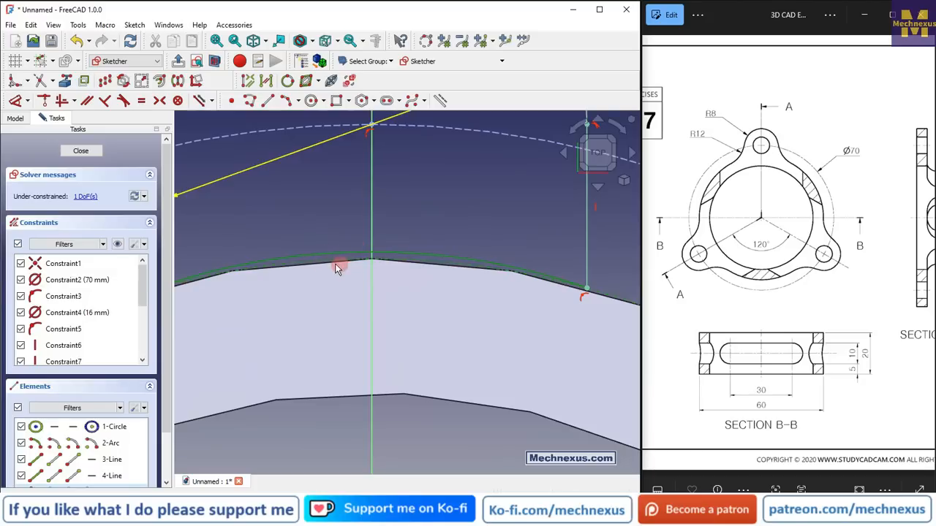
pyautogui.scroll(-2, 406, 201)
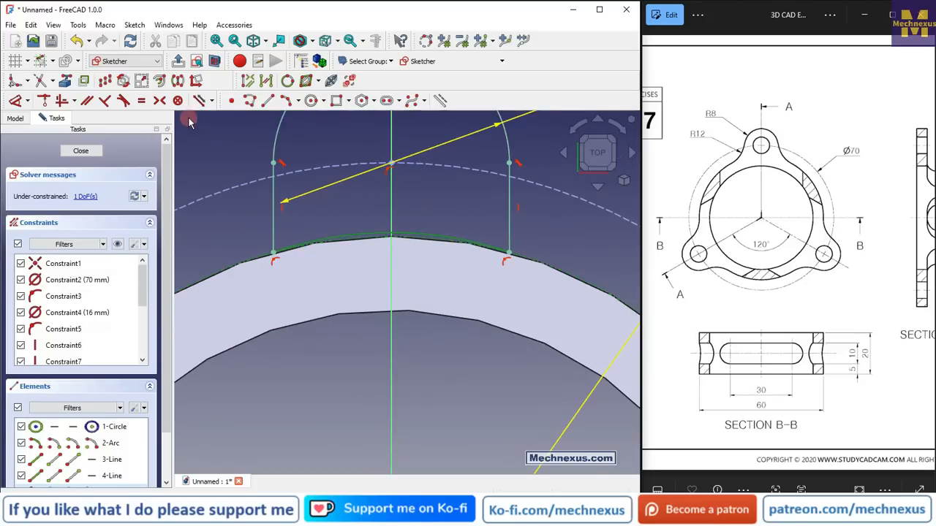
pyautogui.click(143, 103)
pyautogui.scroll(-3, 438, 262)
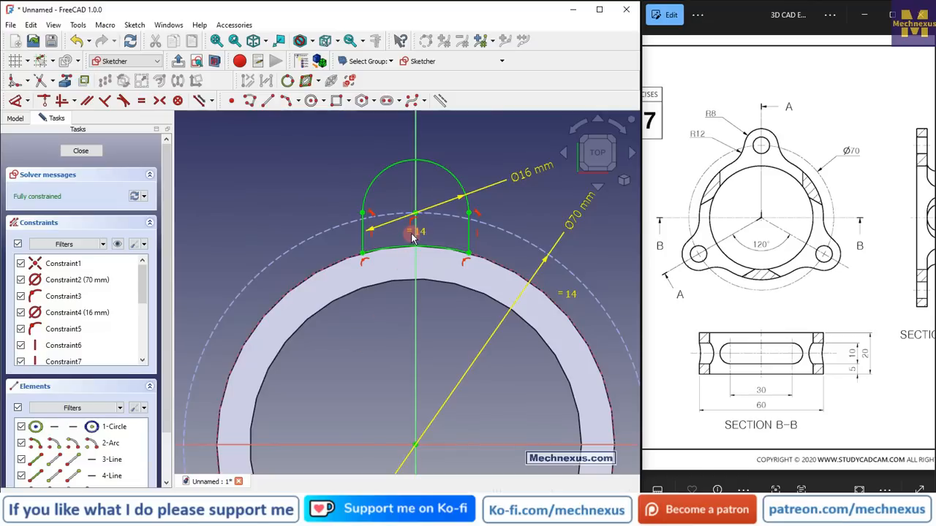
pyautogui.scroll(-2, 334, 345)
pyautogui.scroll(3, 409, 296)
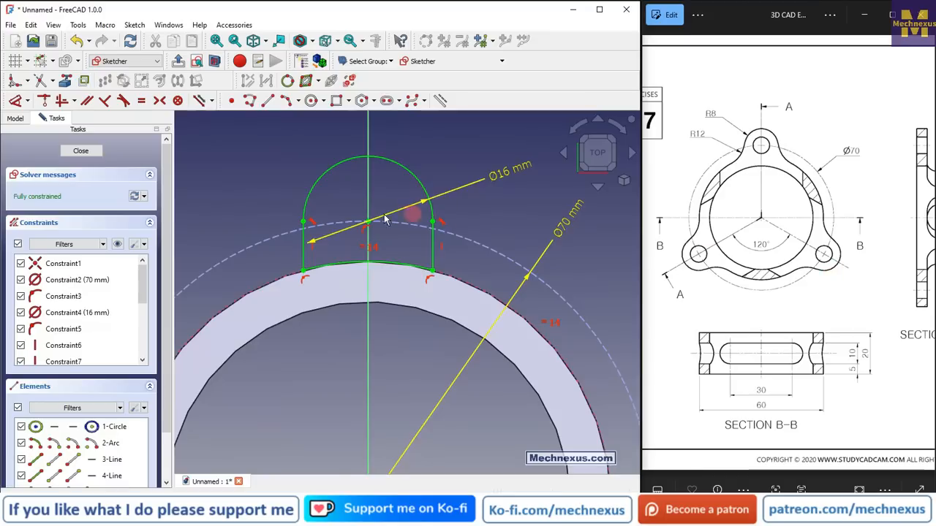
# Draw a circle centred on the lobe's centre point, inside the R8 arc
pyautogui.scroll(-2, 292, 208)
pyautogui.scroll(-1, 293, 209)
pyautogui.moveTo(850, 262); pyautogui.dragTo(687, 262)
pyautogui.moveTo(844, 243); pyautogui.dragTo(672, 272)
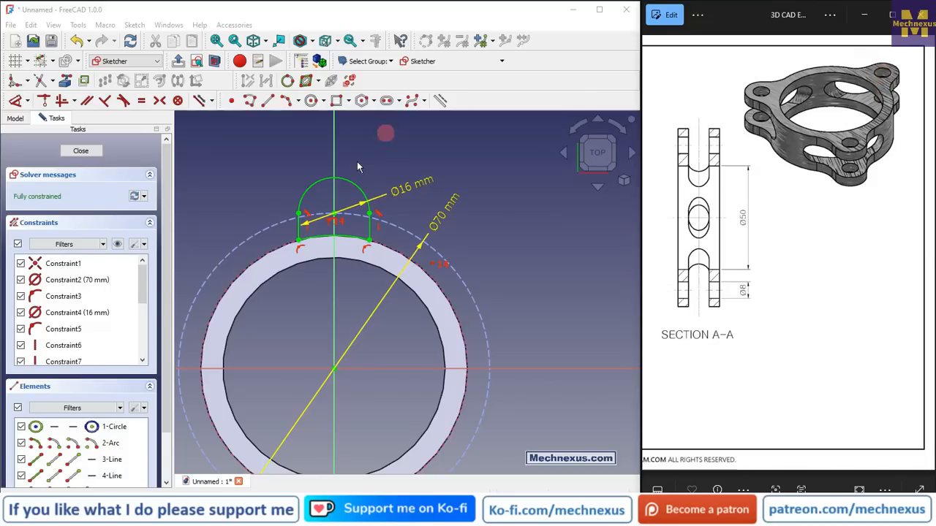
pyautogui.scroll(3, 330, 222)
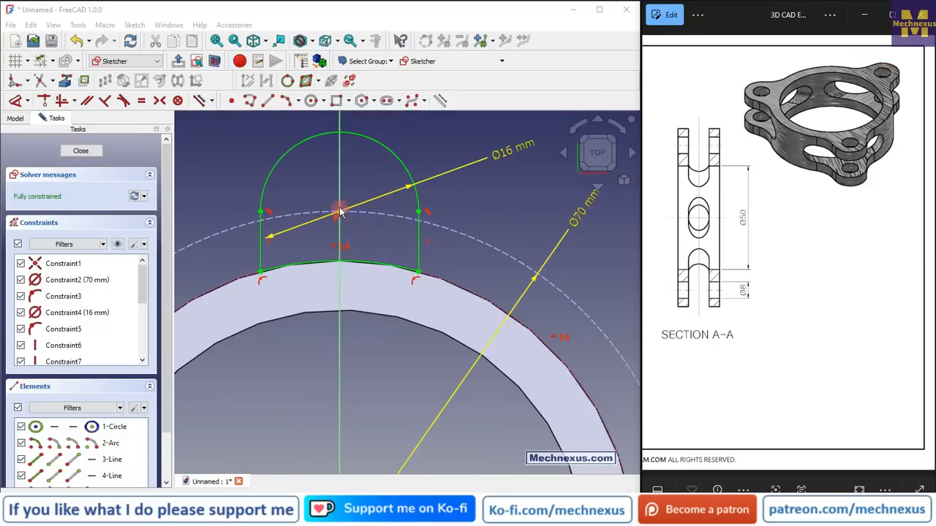
pyautogui.click(361, 208)
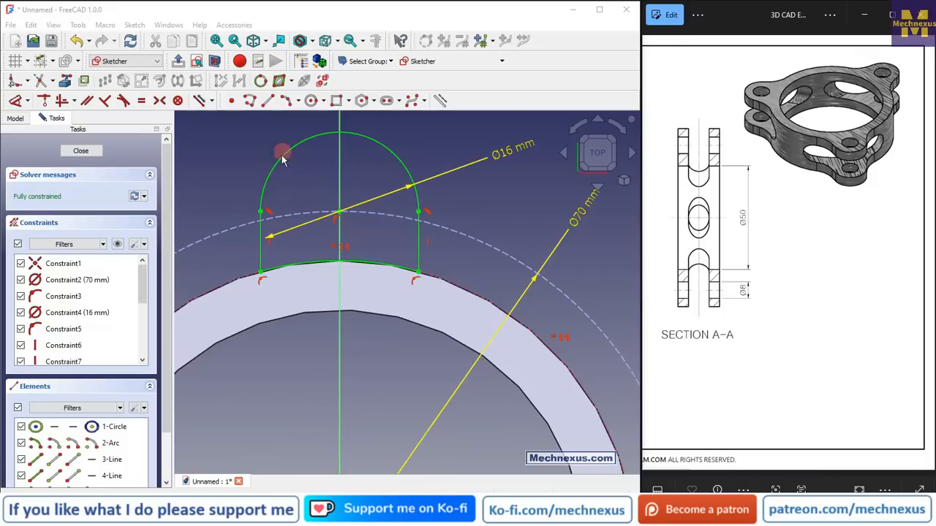
pyautogui.click(880, 197)
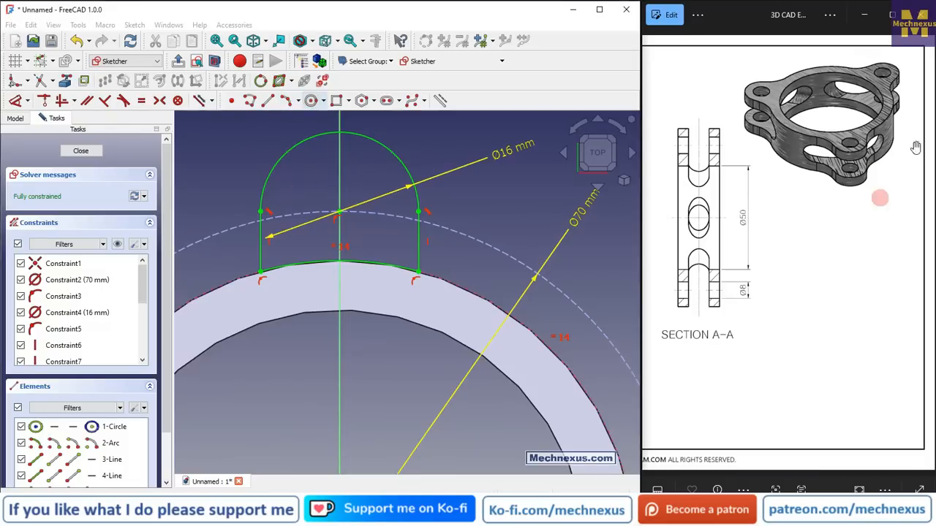
pyautogui.click(881, 71)
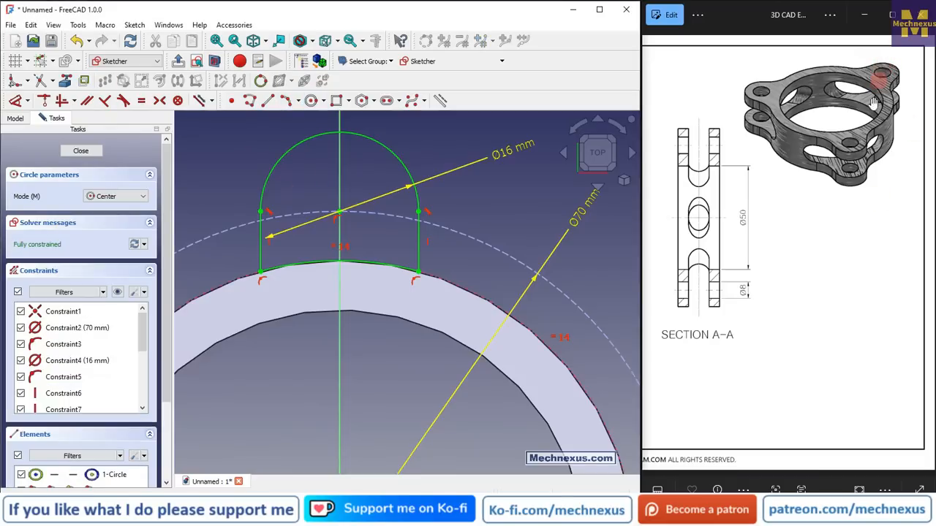
pyautogui.click(340, 212)
pyautogui.click(368, 239)
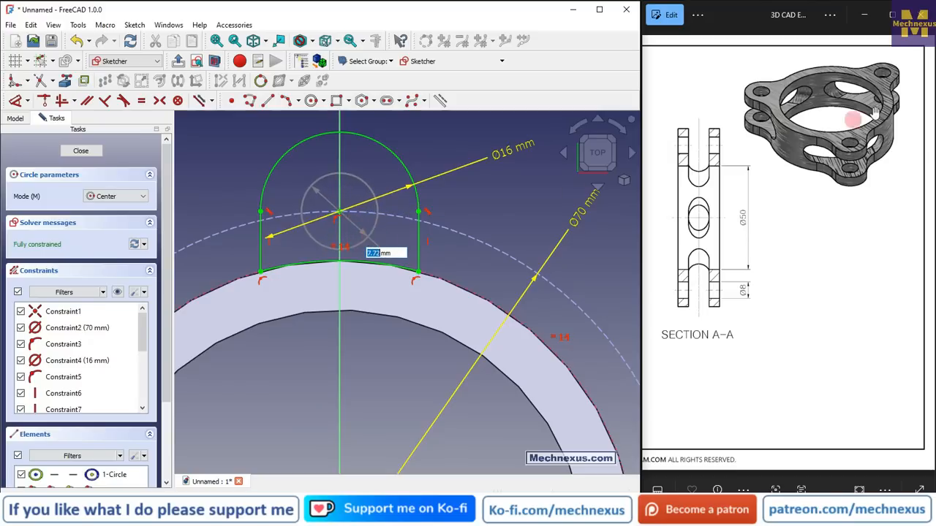
# Dimension the new circle's diameter as 8 mm
pyautogui.click(877, 84)
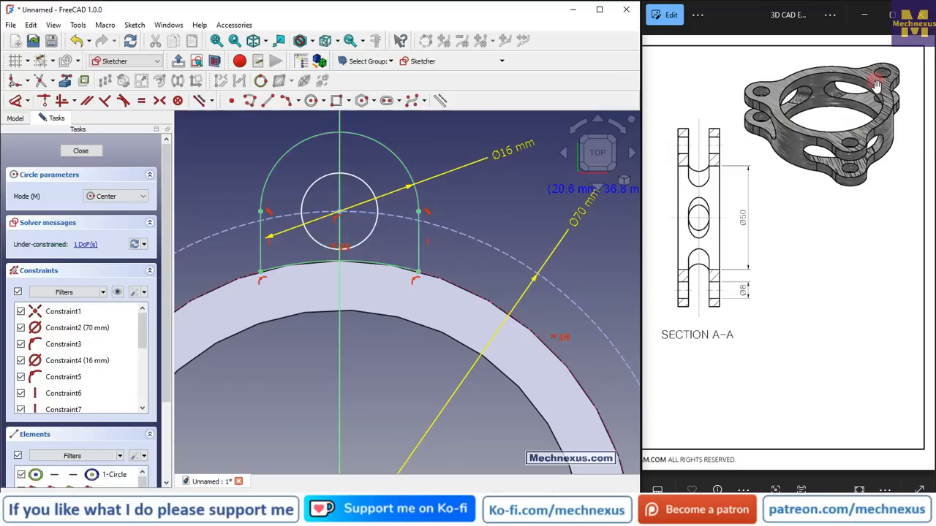
pyautogui.click(15, 100)
pyautogui.click(377, 187)
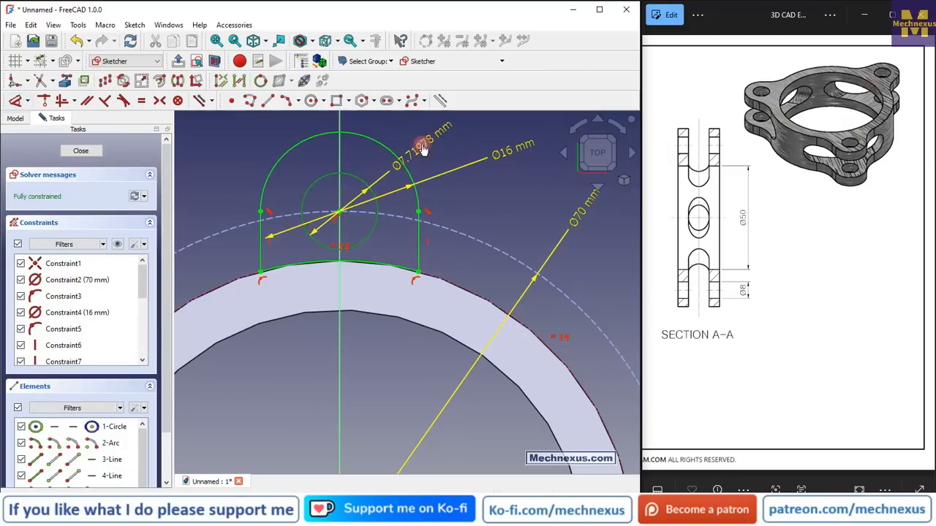
pyautogui.click(424, 143)
pyautogui.click(766, 303)
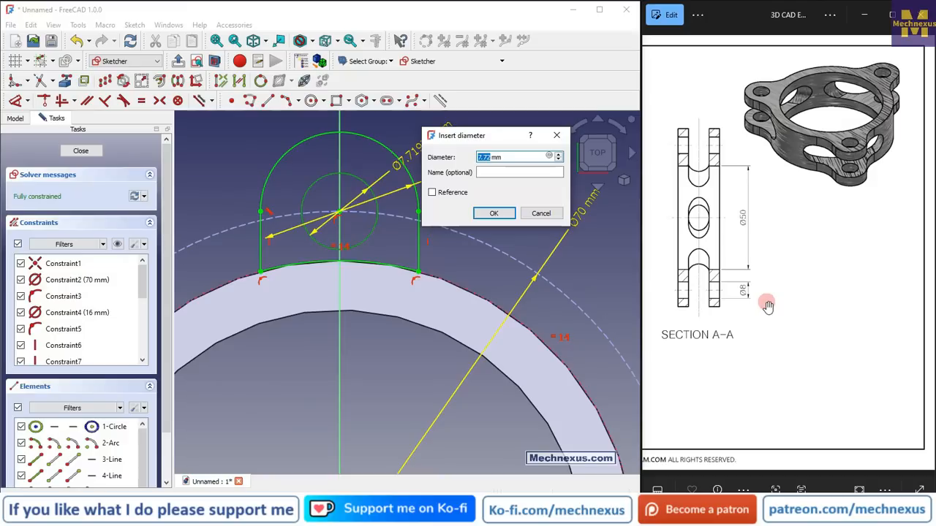
pyautogui.moveTo(714, 271); pyautogui.dragTo(919, 264)
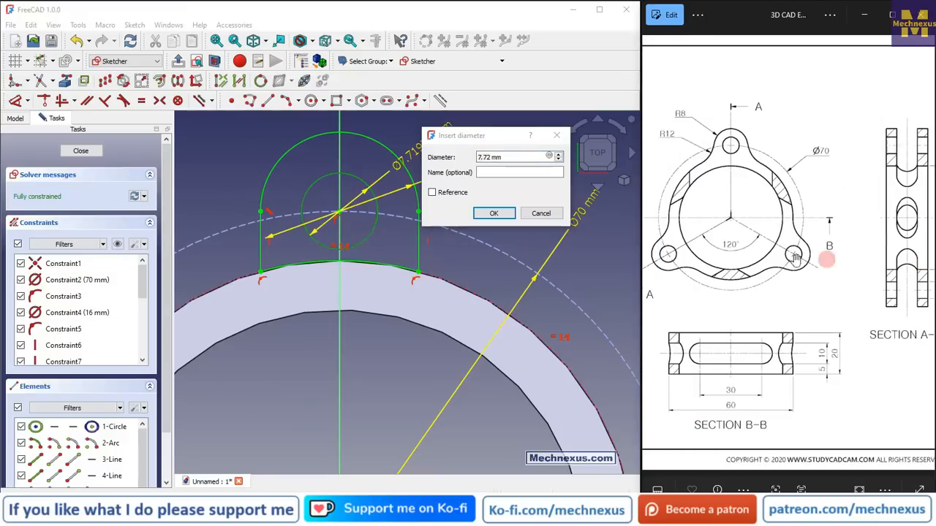
pyautogui.moveTo(765, 249); pyautogui.dragTo(821, 252)
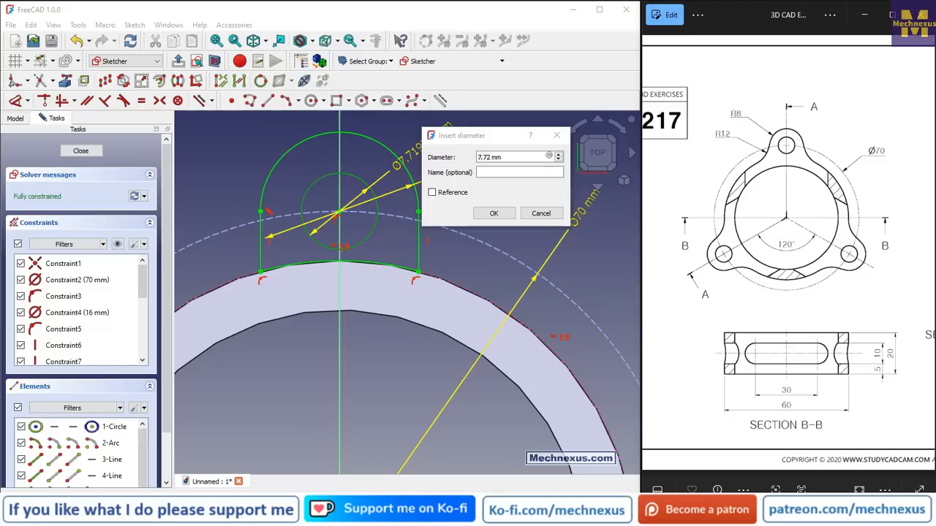
pyautogui.moveTo(815, 316); pyautogui.dragTo(709, 307)
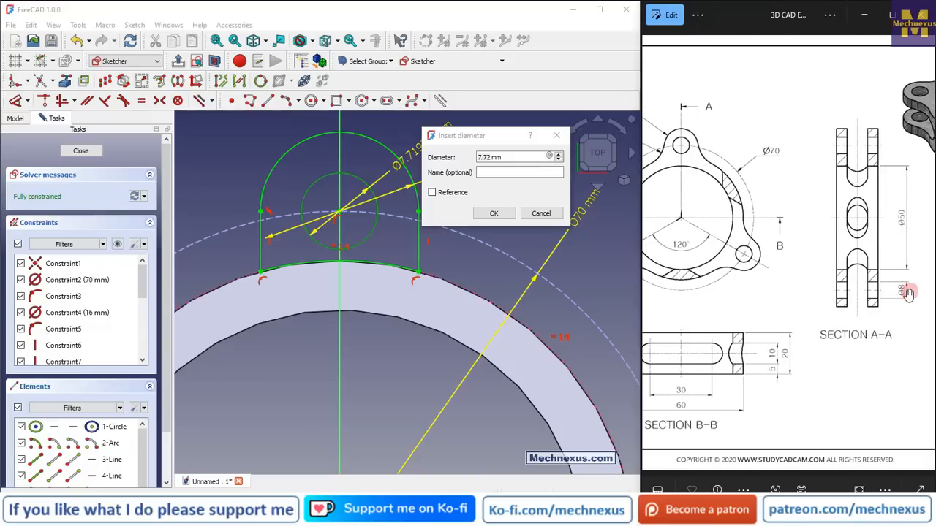
pyautogui.click(511, 159)
pyautogui.click(454, 161)
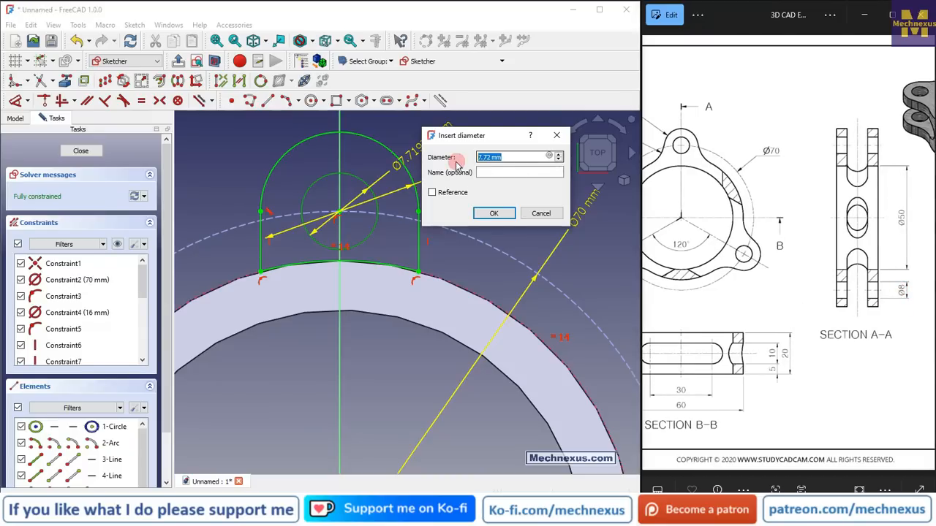
pyautogui.click(493, 213)
# Close the lobe sketch
pyautogui.scroll(-5, 453, 213)
pyautogui.scroll(2, 449, 217)
pyautogui.moveTo(462, 255); pyautogui.dragTo(415, 205, button='middle')
pyautogui.click(76, 151)
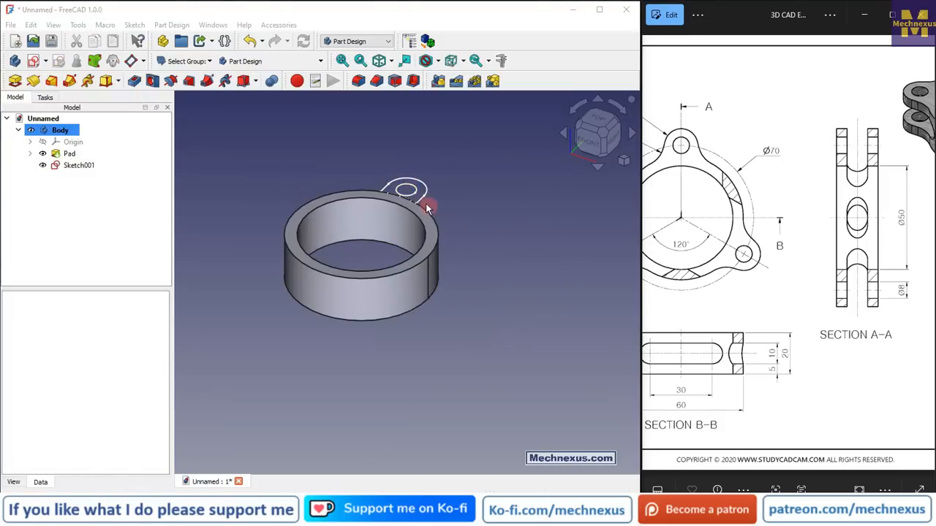
# Start a Pad of Sketch001 and reverse its direction into the ring
pyautogui.moveTo(320, 142); pyautogui.dragTo(373, 208, button='middle')
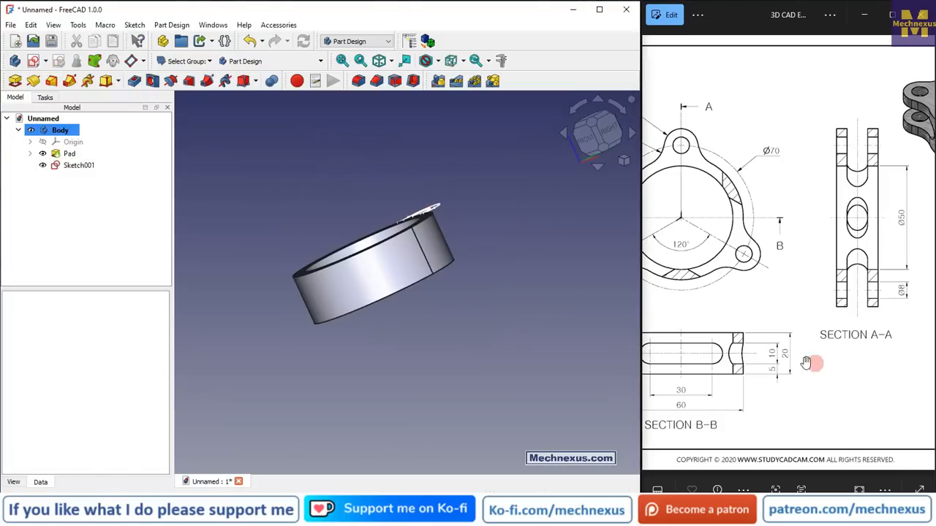
pyautogui.click(69, 165)
pyautogui.click(15, 80)
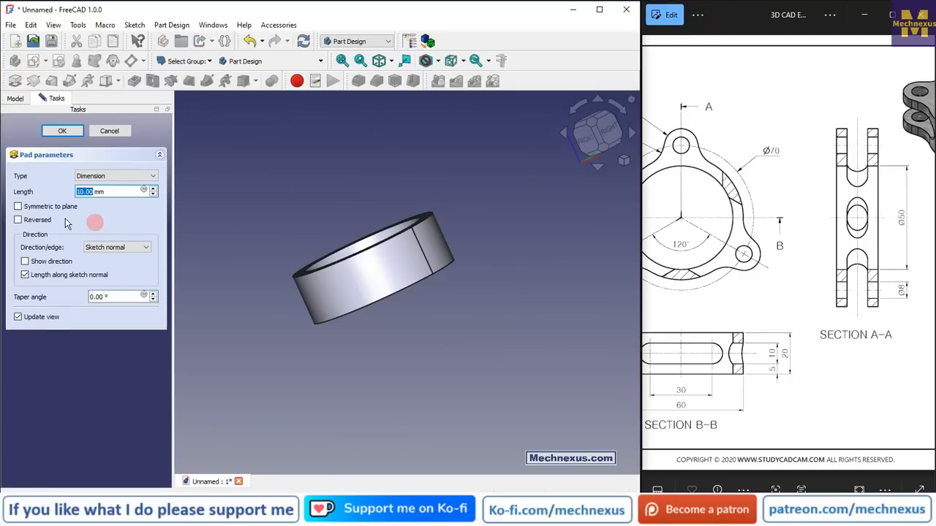
pyautogui.scroll(3, 415, 214)
pyautogui.moveTo(422, 247); pyautogui.dragTo(480, 274, button='middle')
pyautogui.scroll(-3, 483, 275)
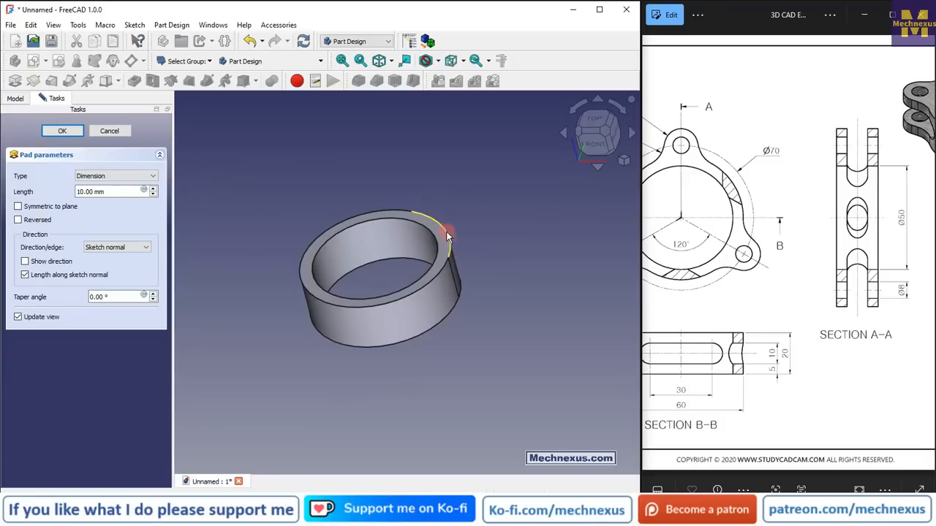
pyautogui.click(19, 220)
pyautogui.moveTo(409, 258); pyautogui.dragTo(254, 291, button='middle')
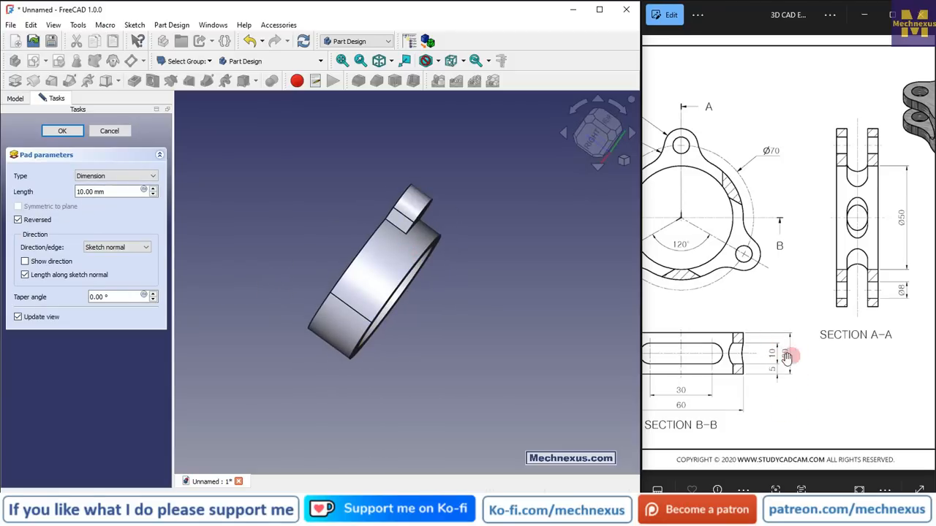
# Set the pad length to 20 mm
pyautogui.click(104, 191)
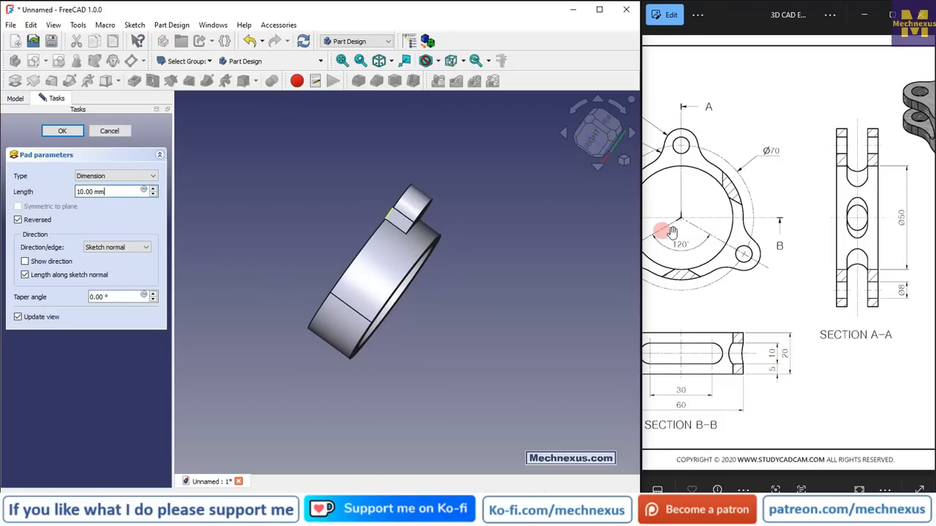
pyautogui.moveTo(126, 192); pyautogui.dragTo(79, 192)
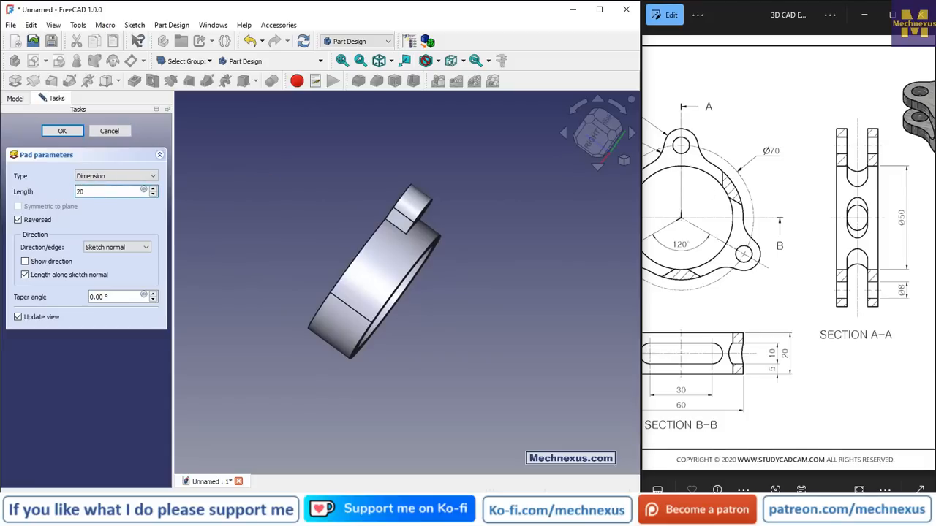
pyautogui.scroll(2, 414, 241)
pyautogui.moveTo(414, 241); pyautogui.dragTo(372, 213, button='middle')
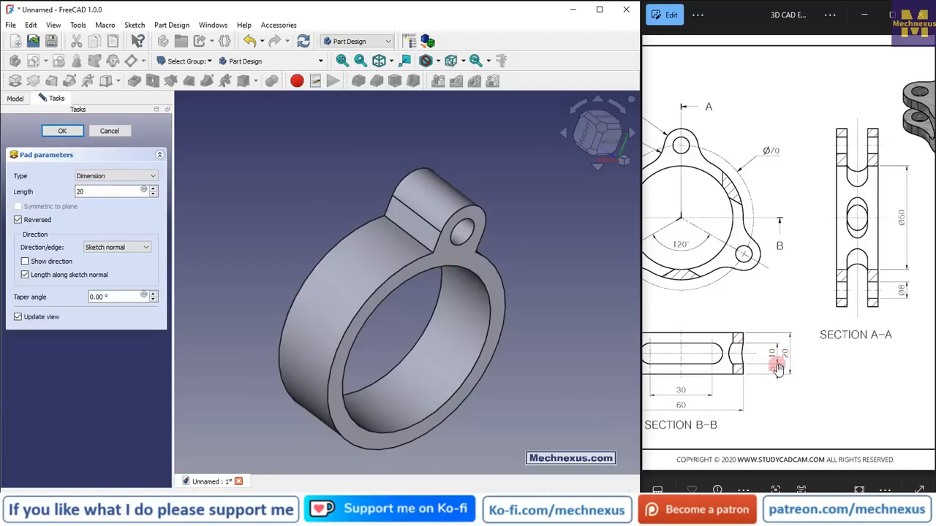
# Change the pad type to Up to face, pick the ring's far face, and confirm the pad
pyautogui.click(119, 176)
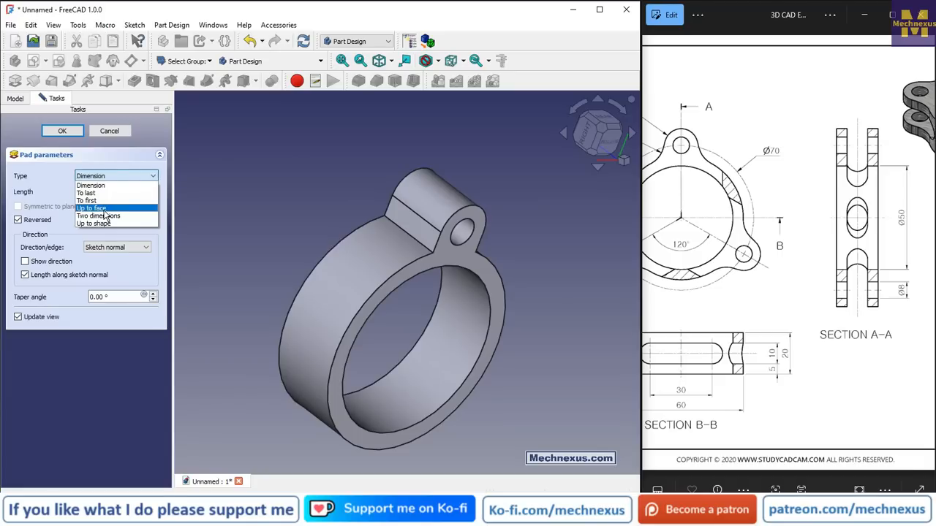
pyautogui.click(105, 209)
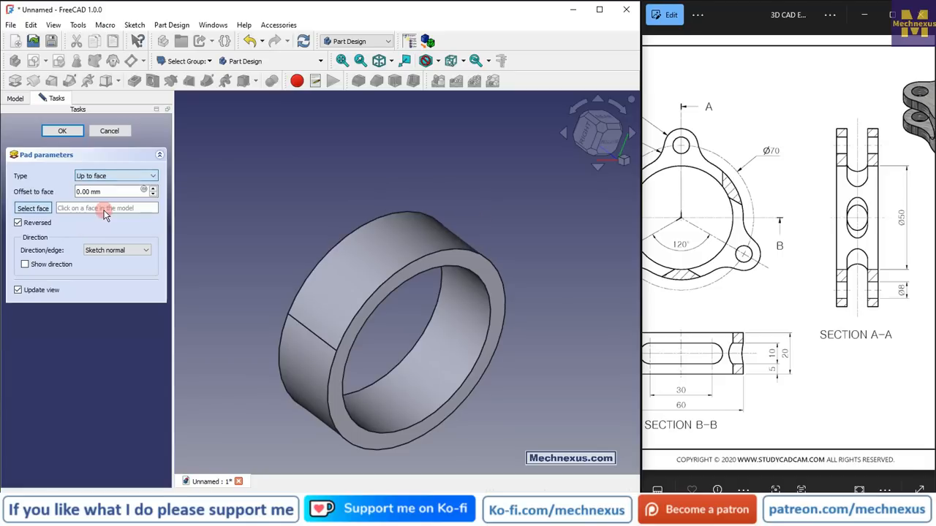
pyautogui.click(452, 258)
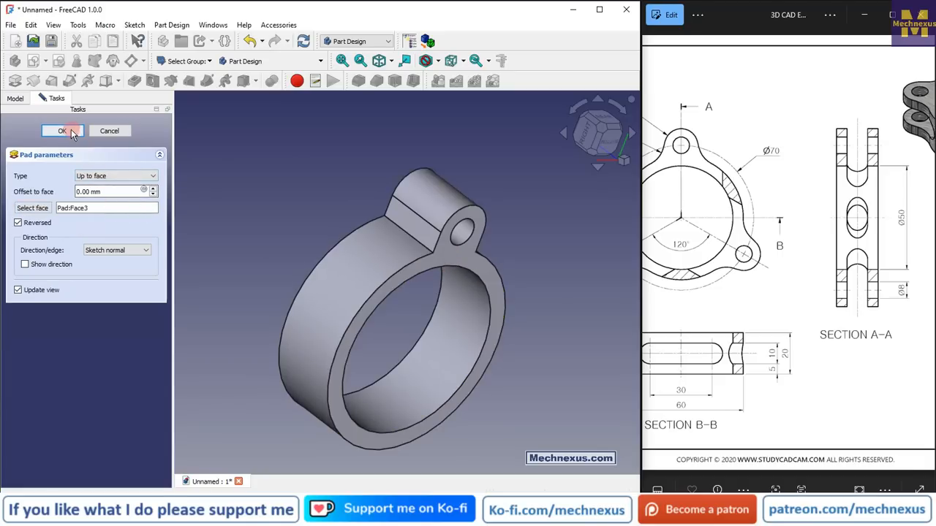
pyautogui.press('Return')
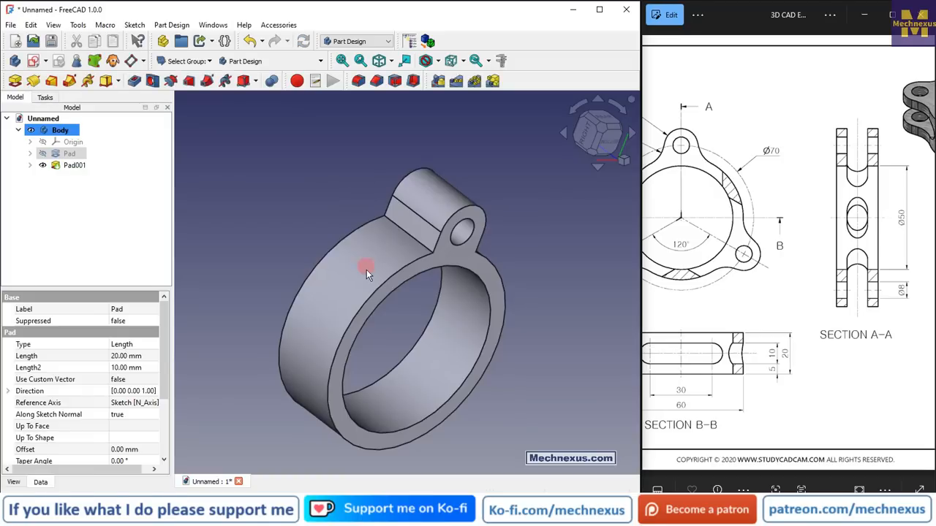
# Select both pads, Pad and Pad001, and start a Polar Pattern of them
pyautogui.scroll(-1, 357, 180)
pyautogui.click(128, 210)
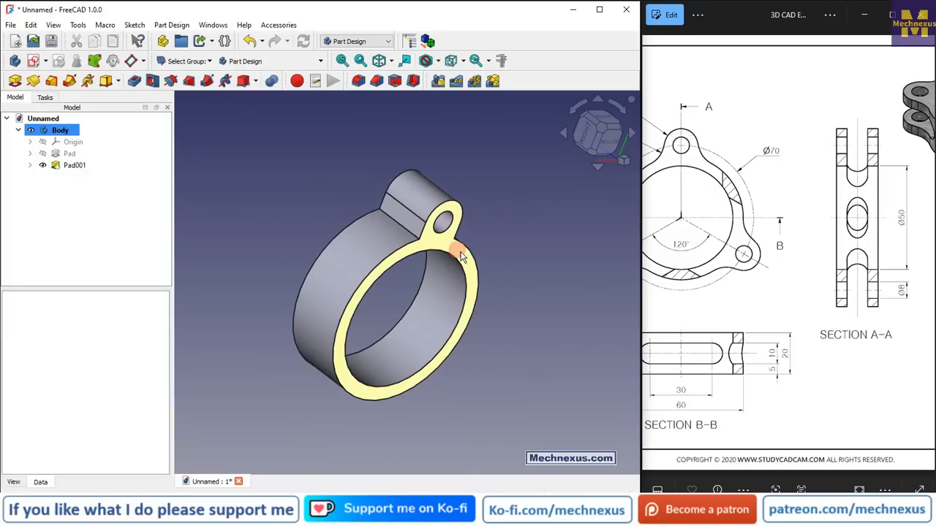
pyautogui.moveTo(421, 224); pyautogui.dragTo(409, 198, button='middle')
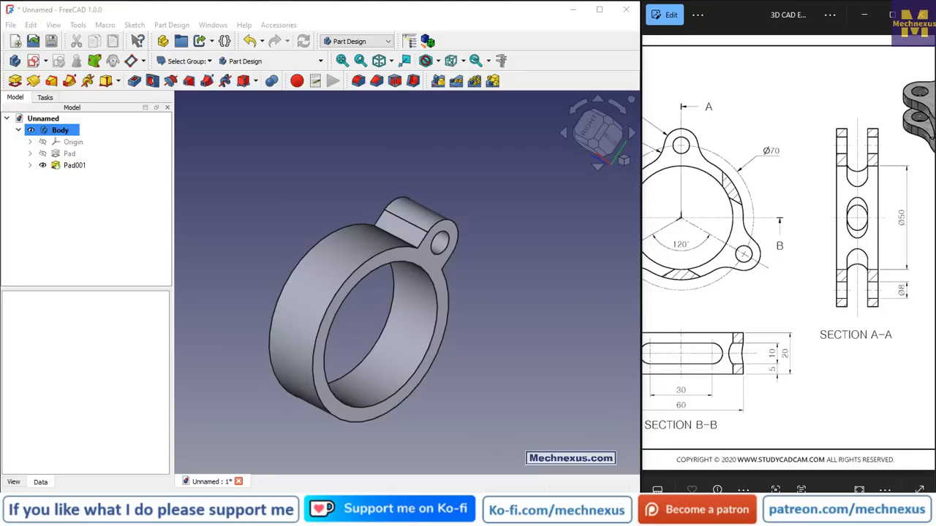
pyautogui.moveTo(418, 229); pyautogui.dragTo(535, 277, button='middle')
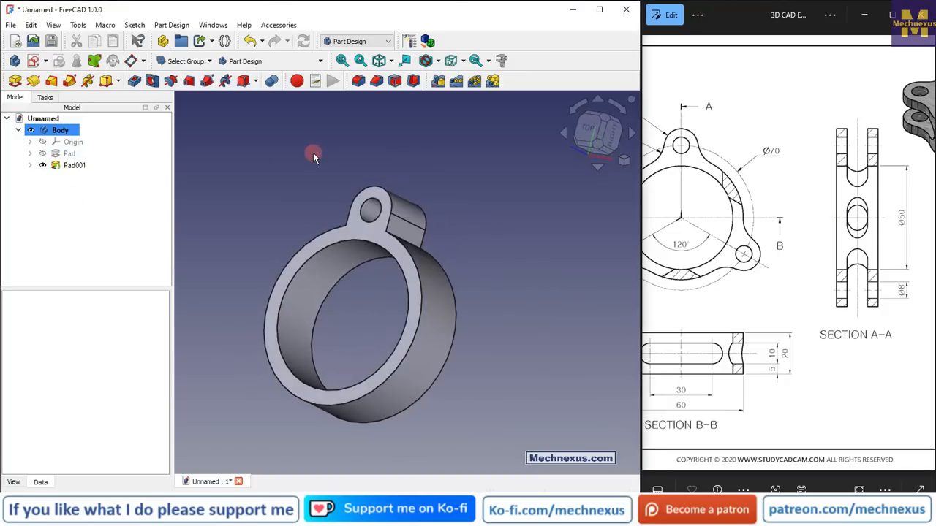
pyautogui.click(68, 156)
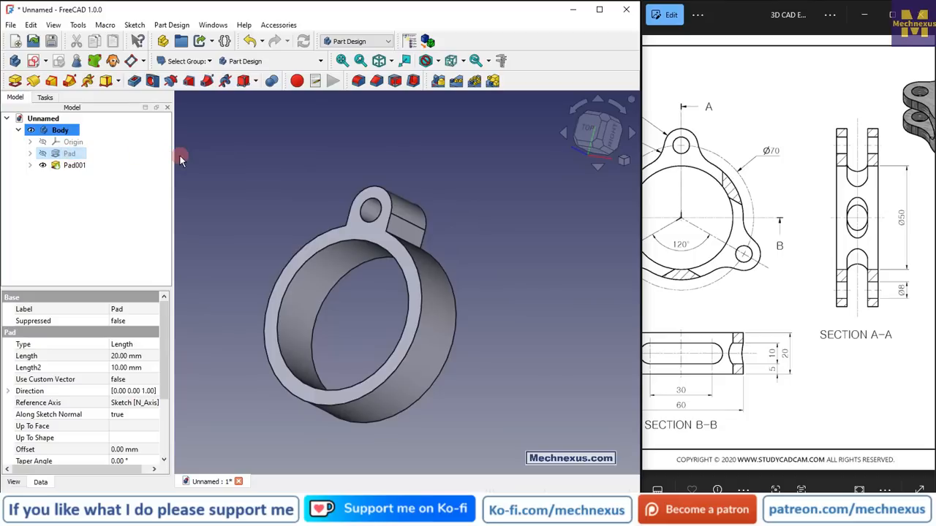
pyautogui.keyDown('ctrl'); pyautogui.click(83, 166); pyautogui.keyUp('ctrl')
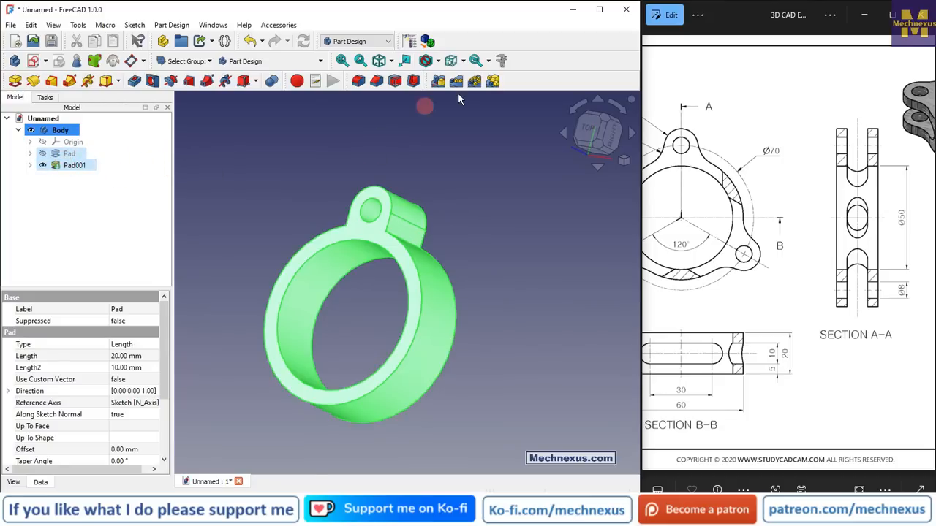
pyautogui.click(475, 82)
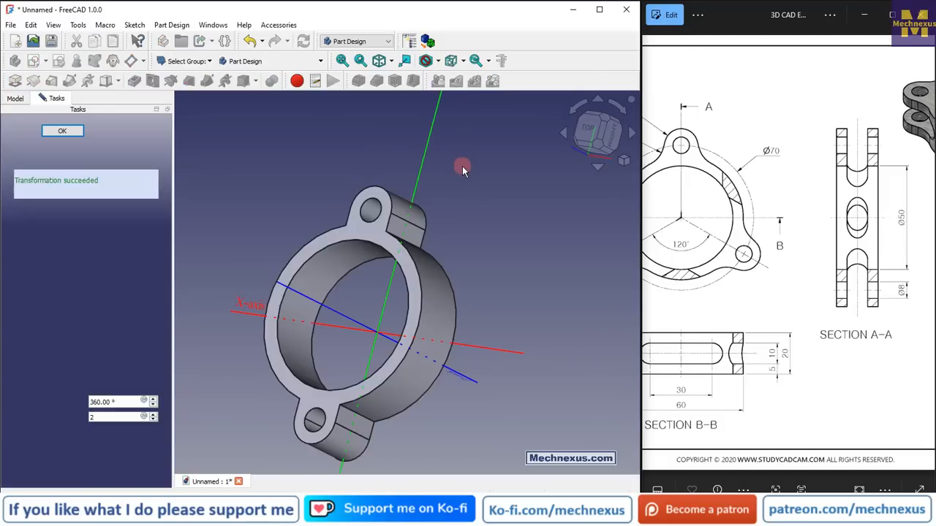
# Set the polar pattern axis to the Base Z axis and occurrences to 3 over 360°, then confirm the pattern
pyautogui.click(125, 360)
pyautogui.click(106, 419)
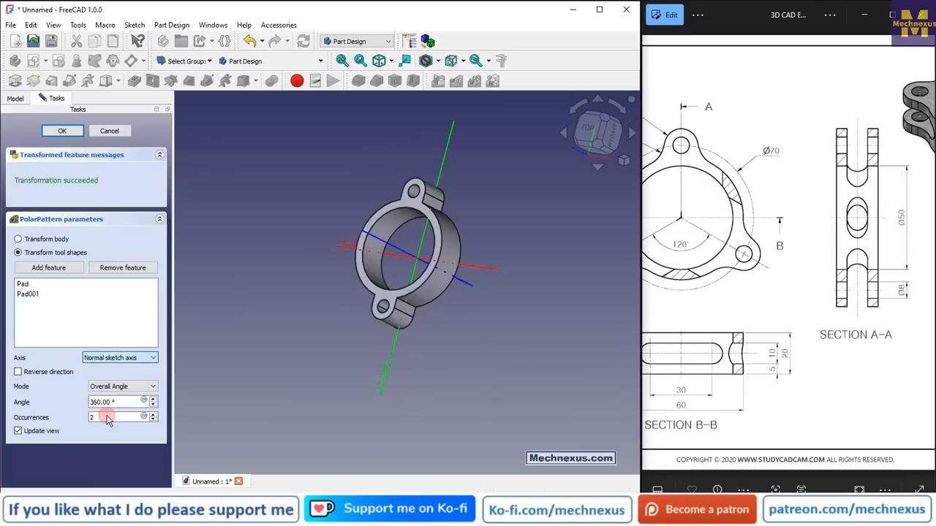
pyautogui.click(113, 359)
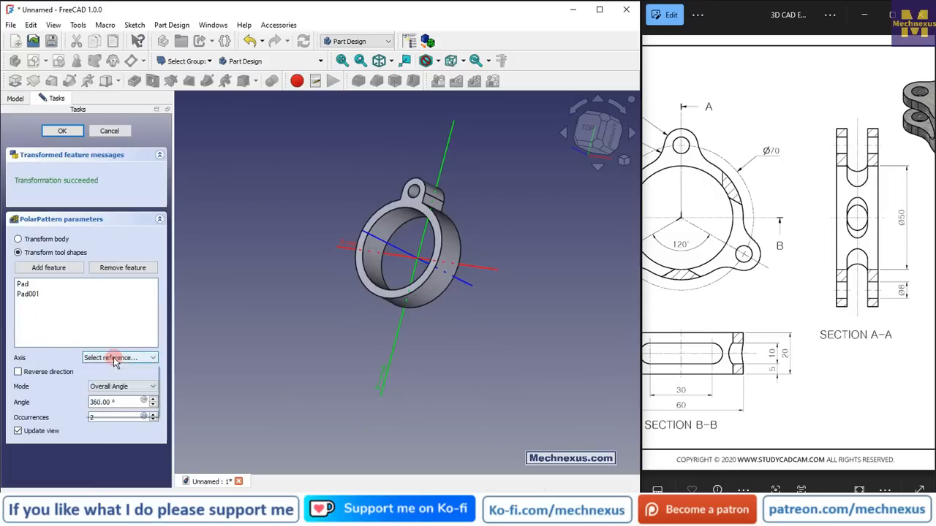
pyautogui.click(107, 409)
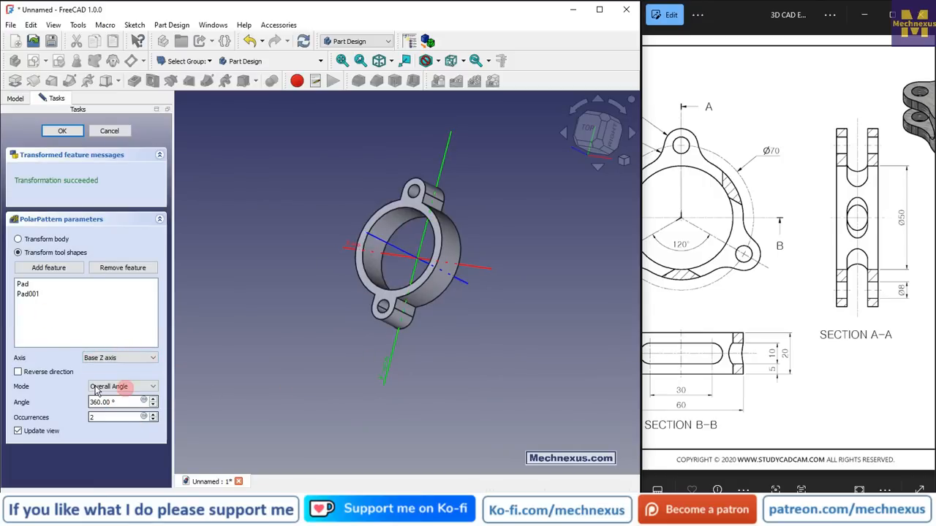
pyautogui.doubleClick(104, 417)
pyautogui.scroll(1, 579, 326)
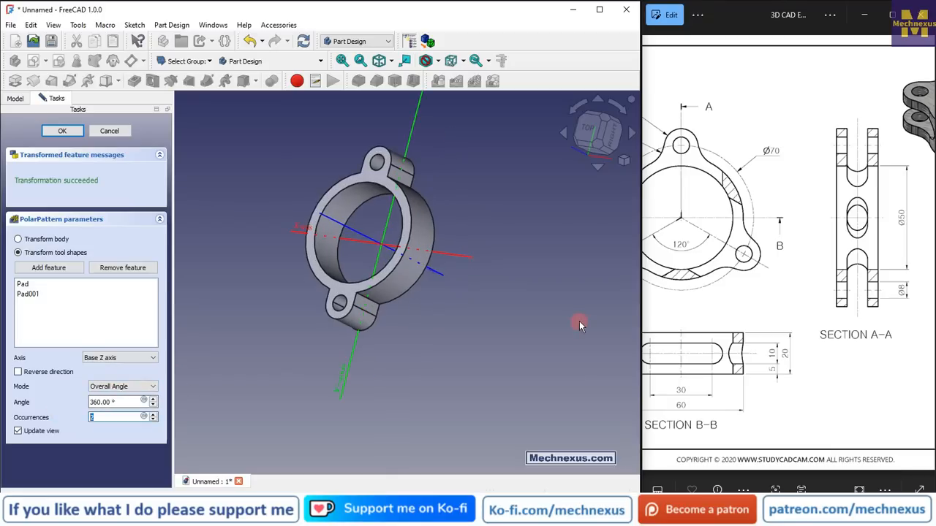
pyautogui.write('3')
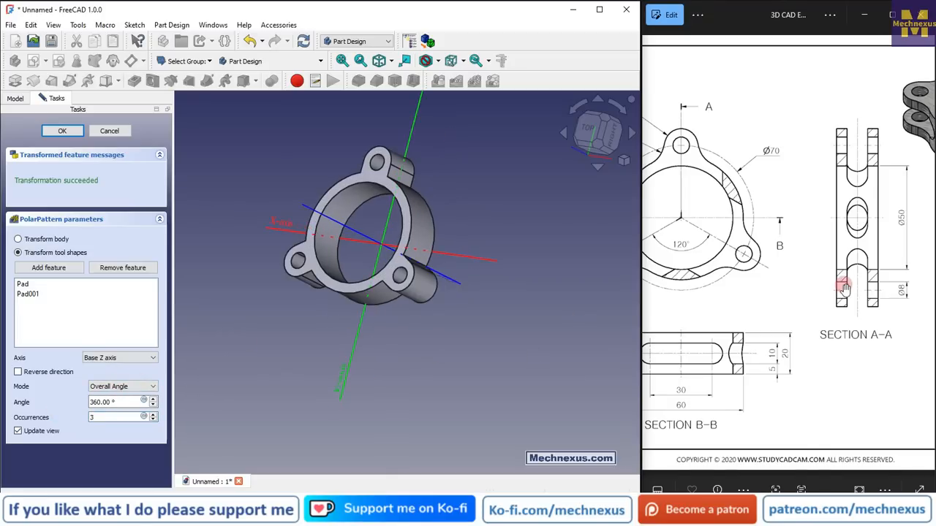
pyautogui.scroll(-3, 845, 288)
pyautogui.moveTo(723, 247); pyautogui.dragTo(783, 253)
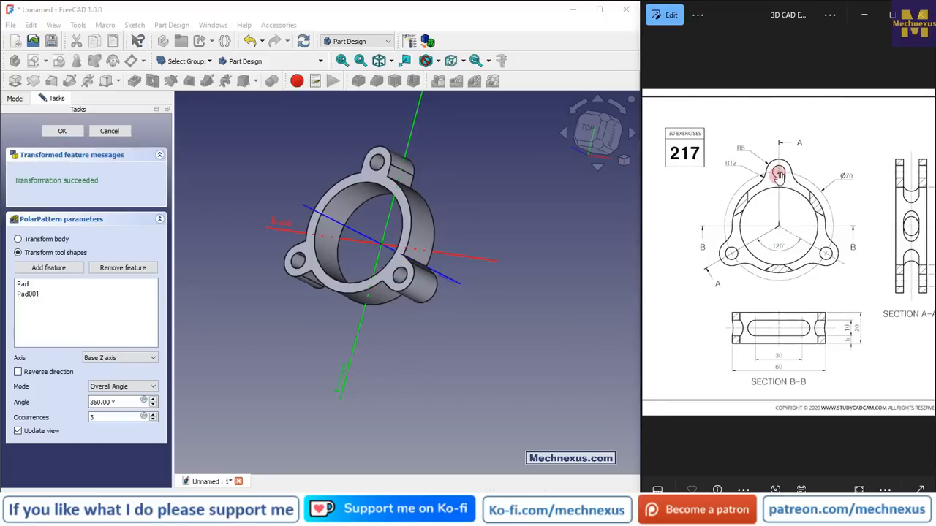
pyautogui.click(245, 151)
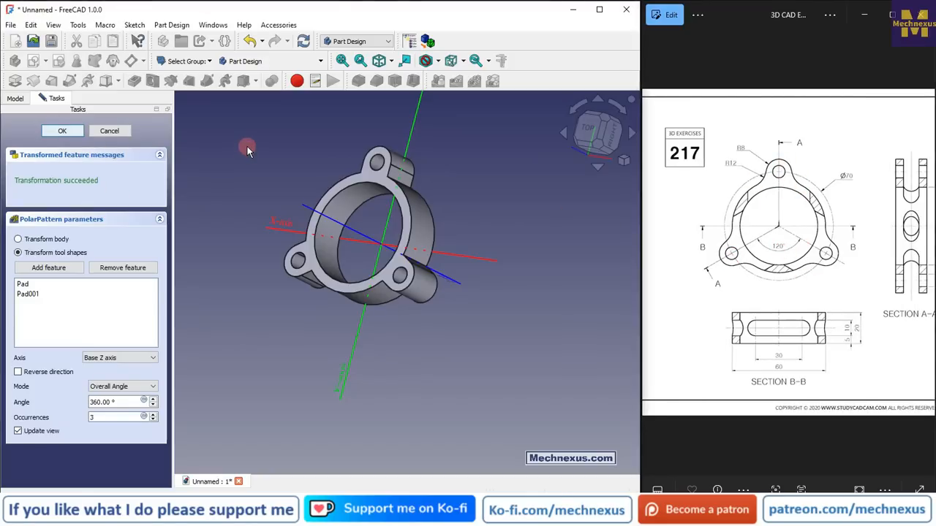
pyautogui.press('Return')
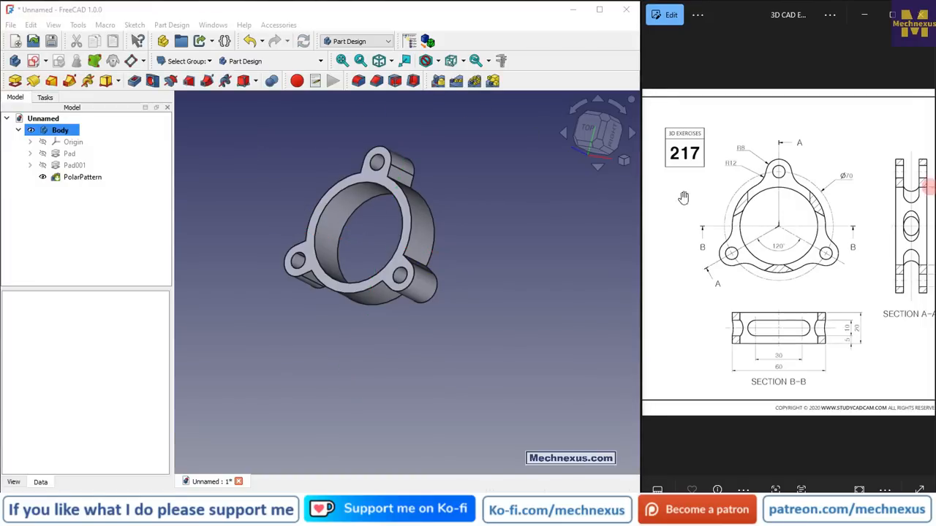
# Examine the 3D view of the part in the reference drawing
pyautogui.scroll(-3, 830, 234)
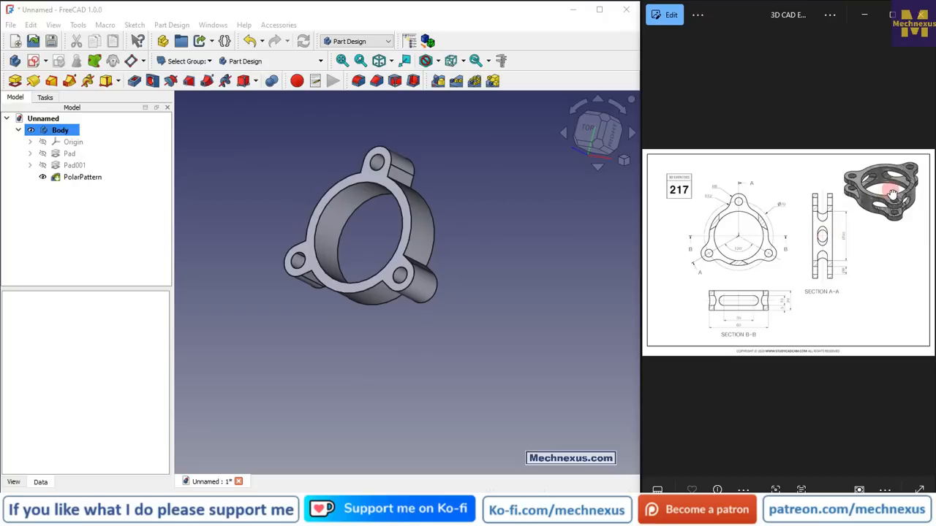
pyautogui.scroll(5, 893, 193)
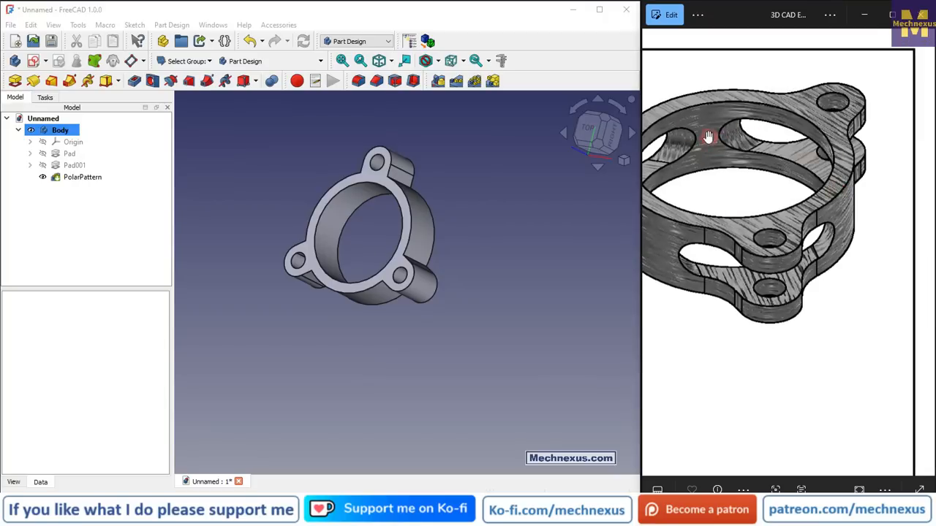
pyautogui.scroll(-2, 747, 151)
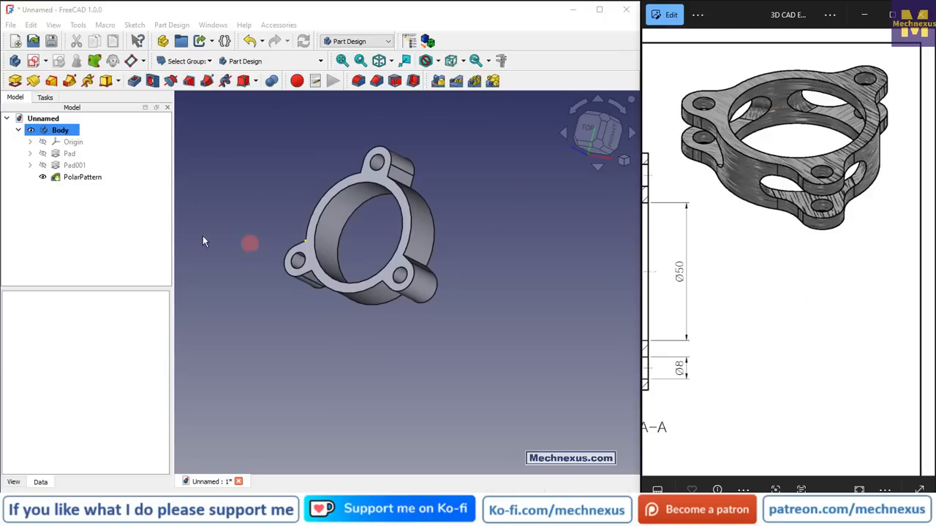
# Show the body's origin planes and create a new sketch on the XZ plane
pyautogui.click(73, 142)
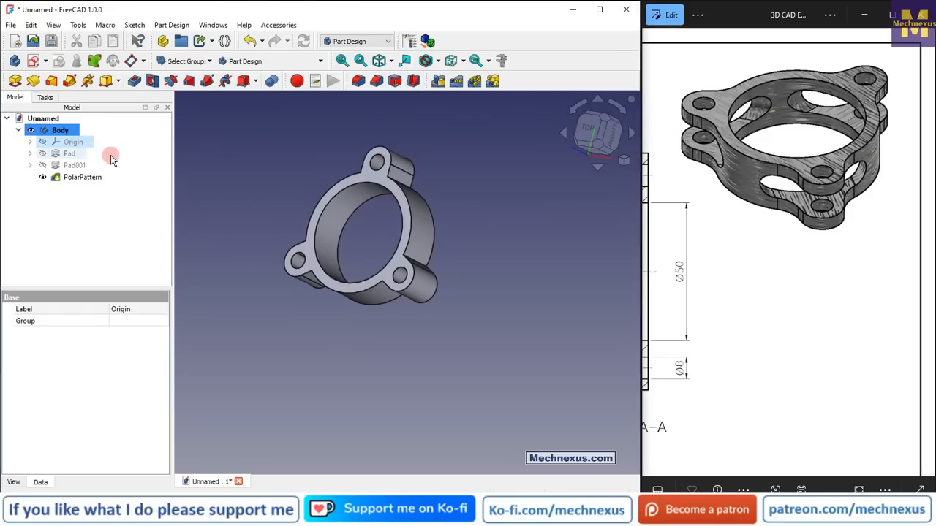
pyautogui.press('space')
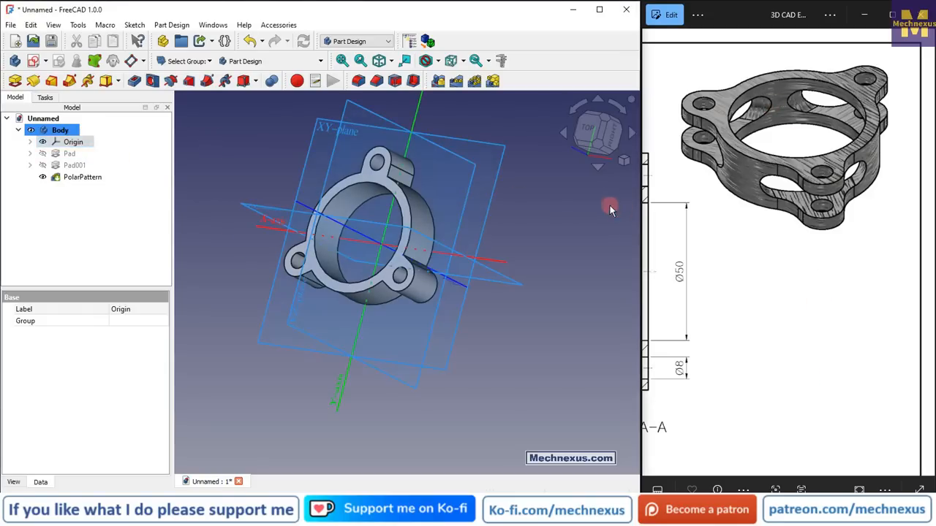
pyautogui.click(606, 210)
pyautogui.press('0')
pyautogui.scroll(-3, 427, 229)
pyautogui.scroll(3, 396, 161)
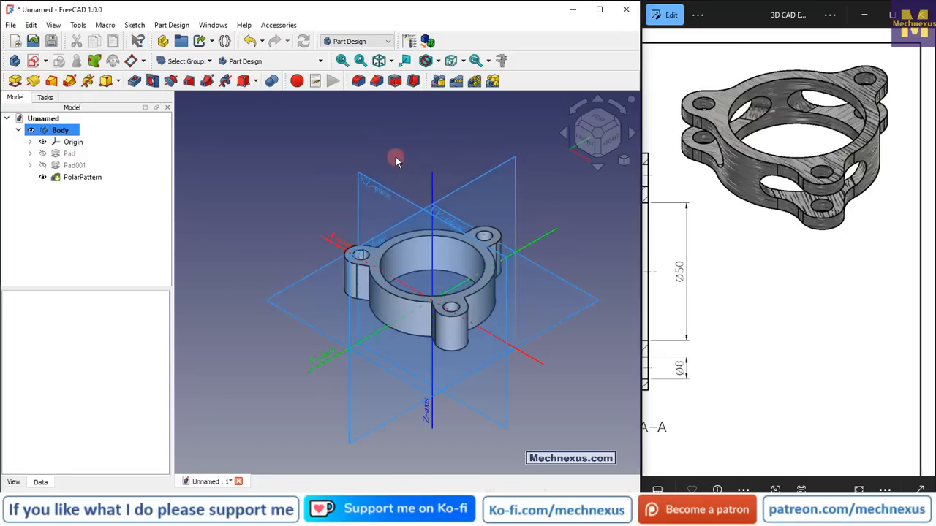
pyautogui.click(383, 191)
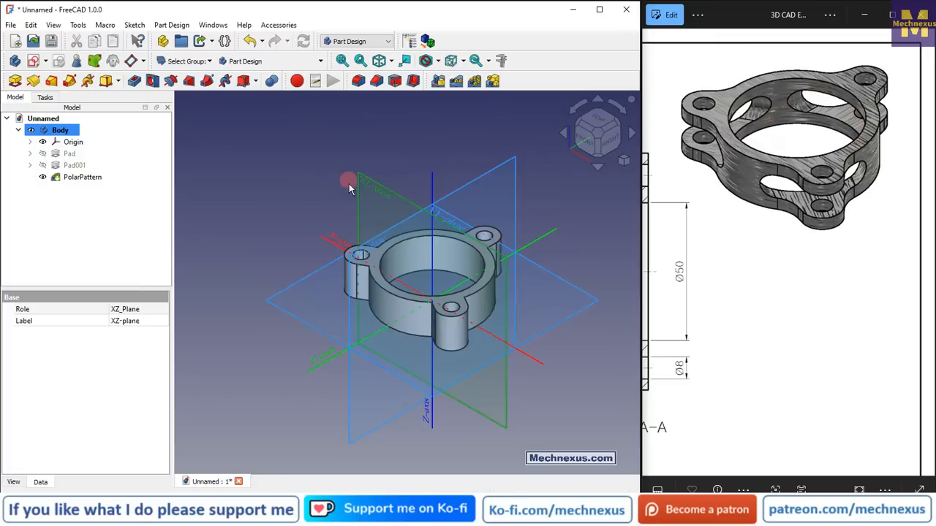
pyautogui.click(32, 63)
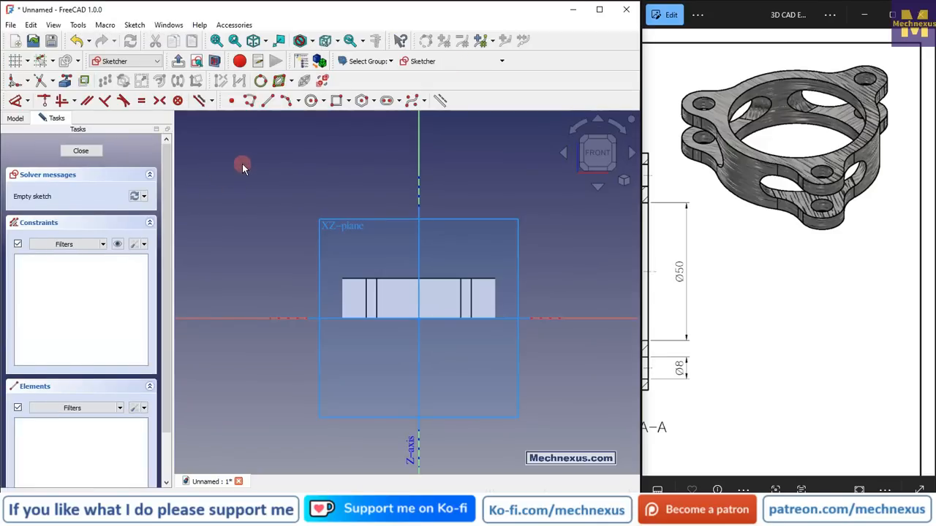
# Hide the origin again and switch the draw style to wireframe
pyautogui.click(22, 119)
pyautogui.click(58, 163)
pyautogui.press('space')
pyautogui.click(214, 159)
pyautogui.click(312, 40)
pyautogui.click(318, 128)
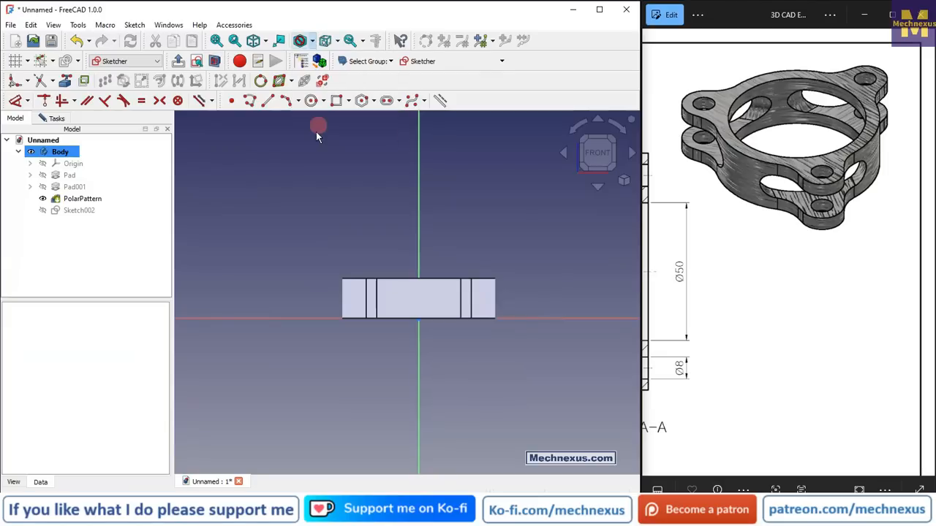
# Draw a horizontal slot centred on the vertical axis across the ring's side section
pyautogui.scroll(3, 388, 302)
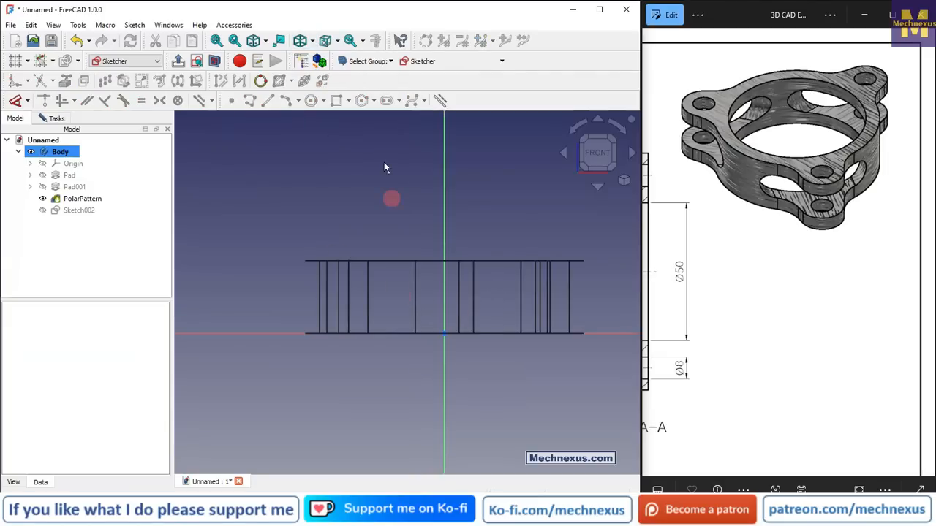
pyautogui.rightClick(307, 218)
pyautogui.click(243, 202)
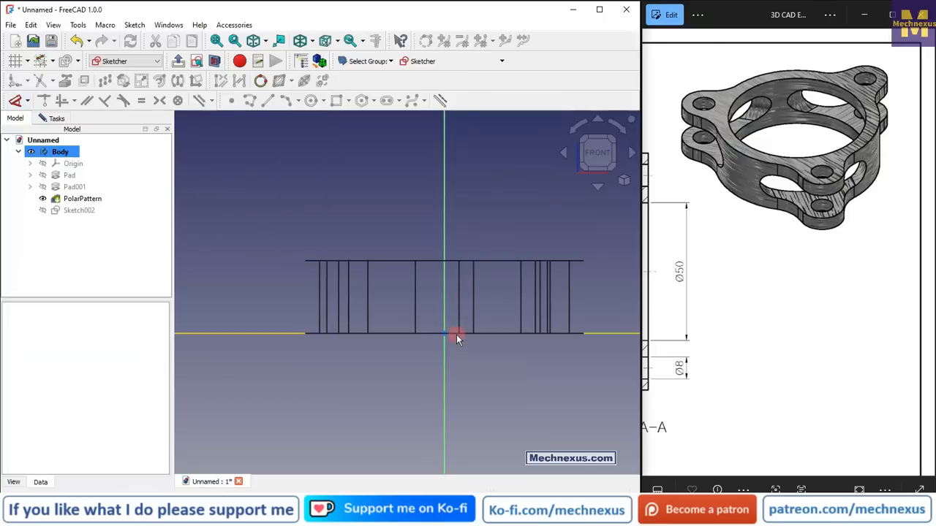
pyautogui.click(458, 334)
pyautogui.click(231, 235)
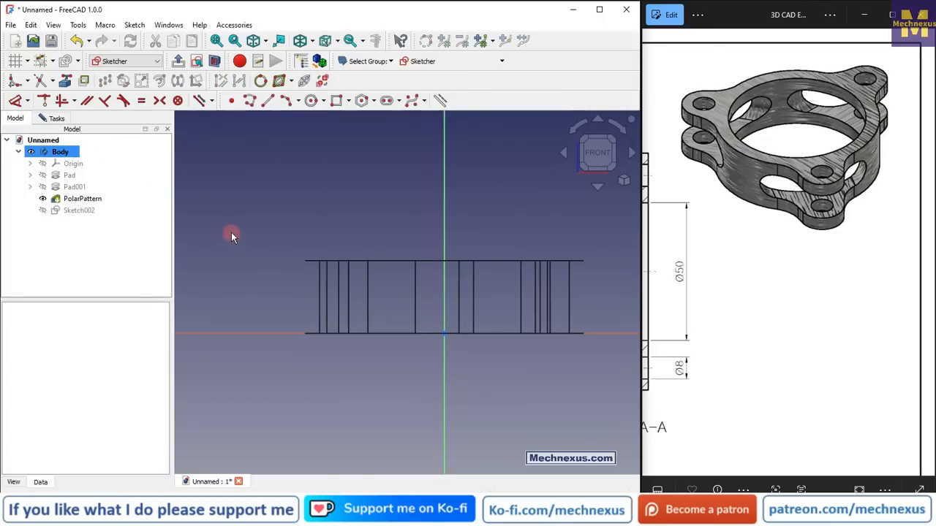
pyautogui.click(399, 102)
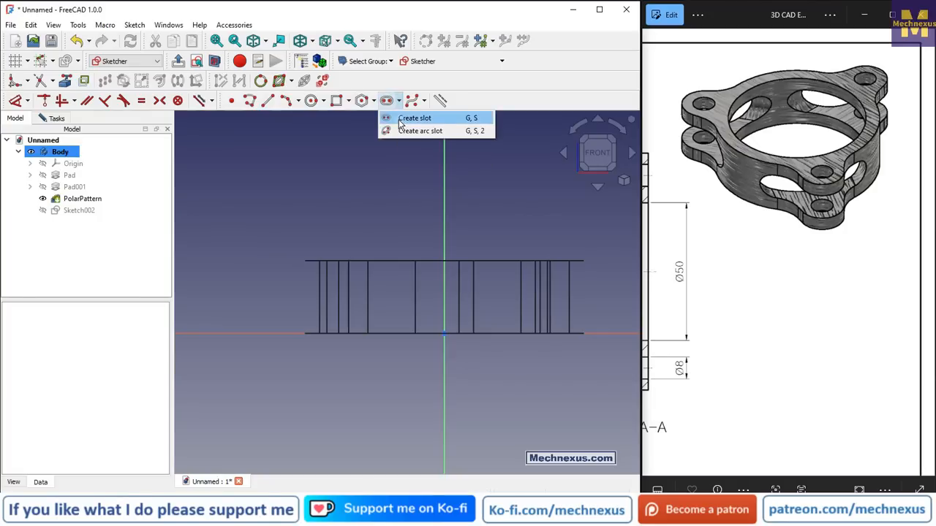
pyautogui.click(401, 119)
pyautogui.click(380, 295)
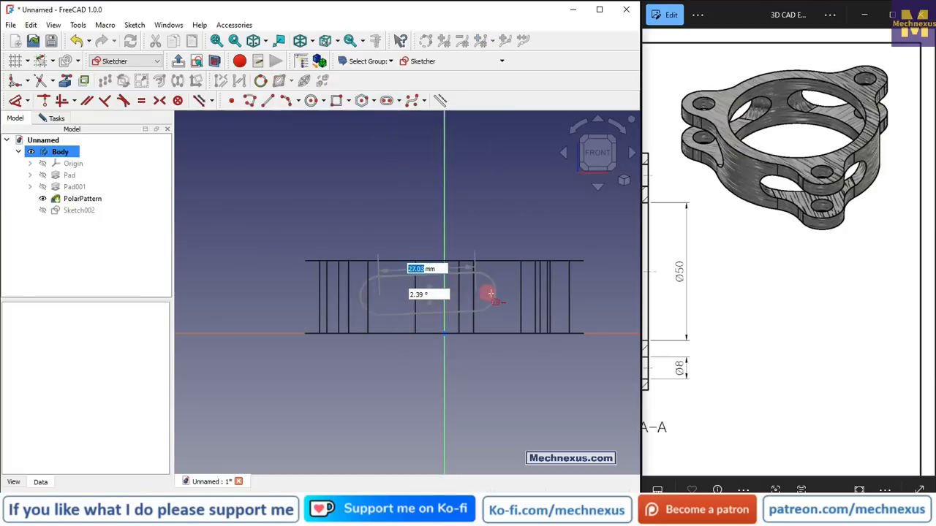
pyautogui.click(502, 302)
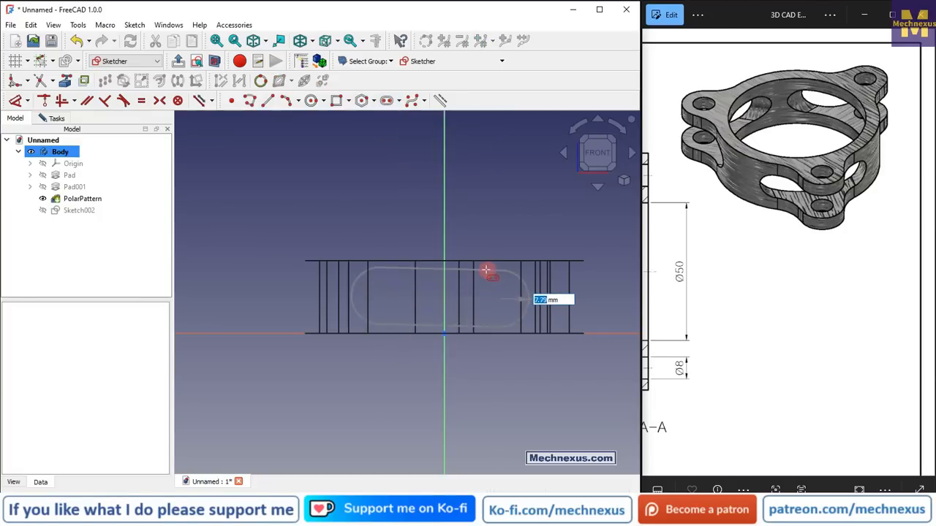
pyautogui.click(485, 275)
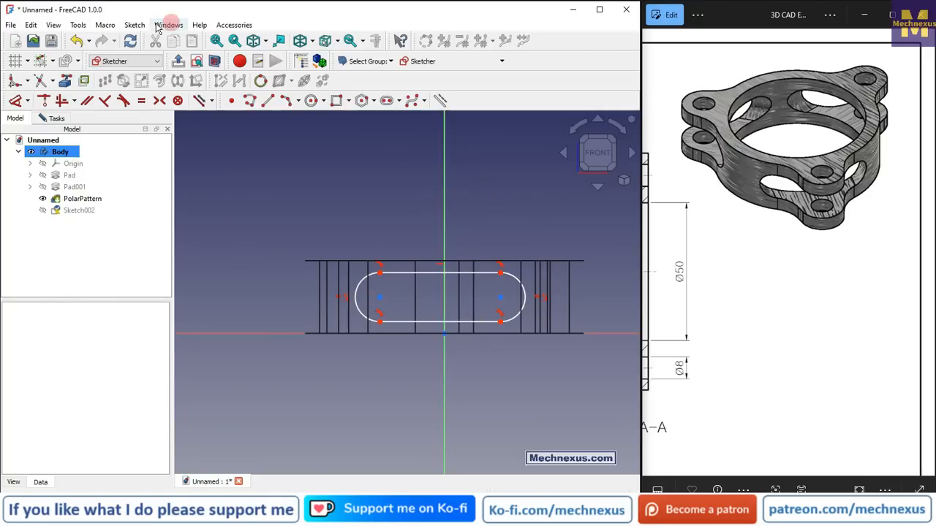
# Dimension the horizontal distance between the slot's two arc centres as 30 mm
pyautogui.click(15, 104)
pyautogui.click(379, 298)
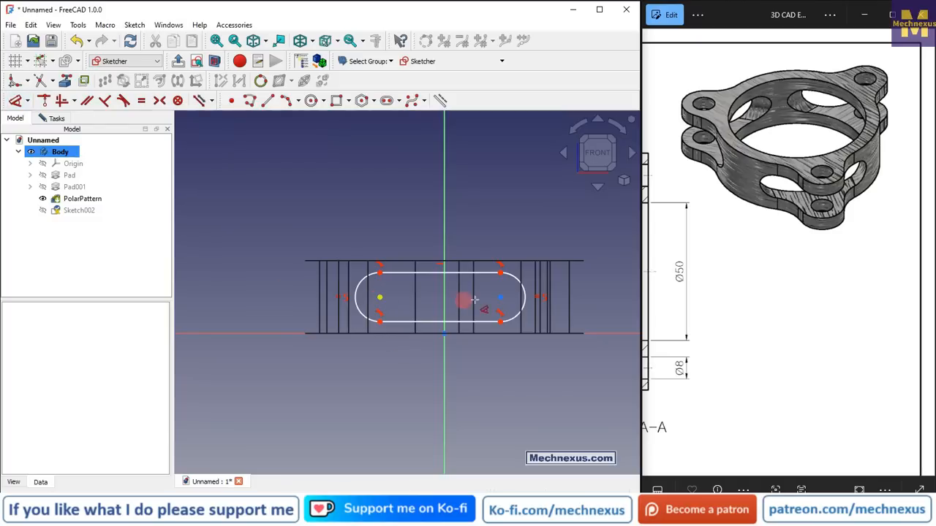
pyautogui.click(500, 298)
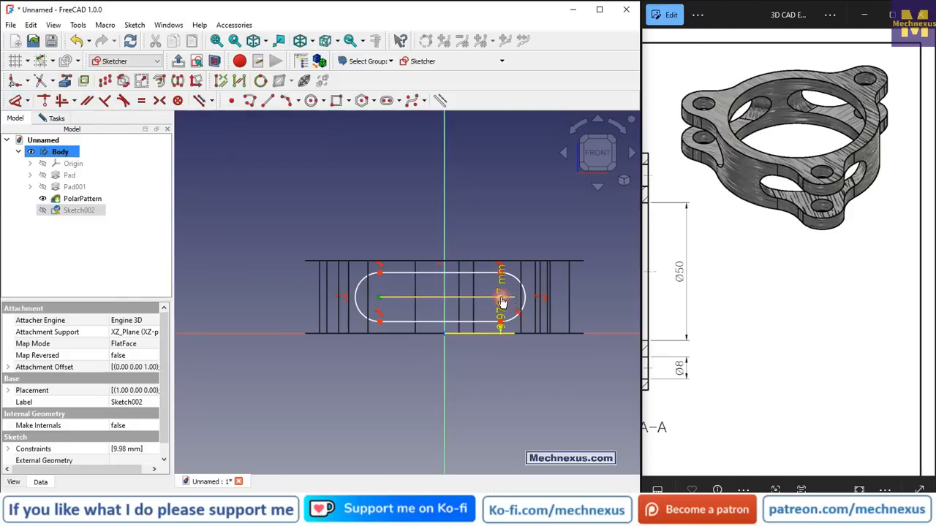
pyautogui.click(476, 372)
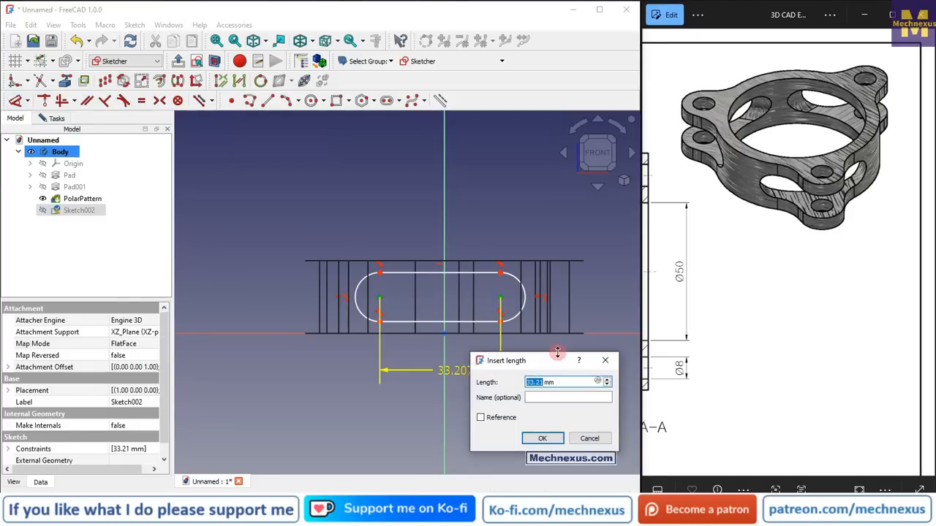
pyautogui.press('Return')
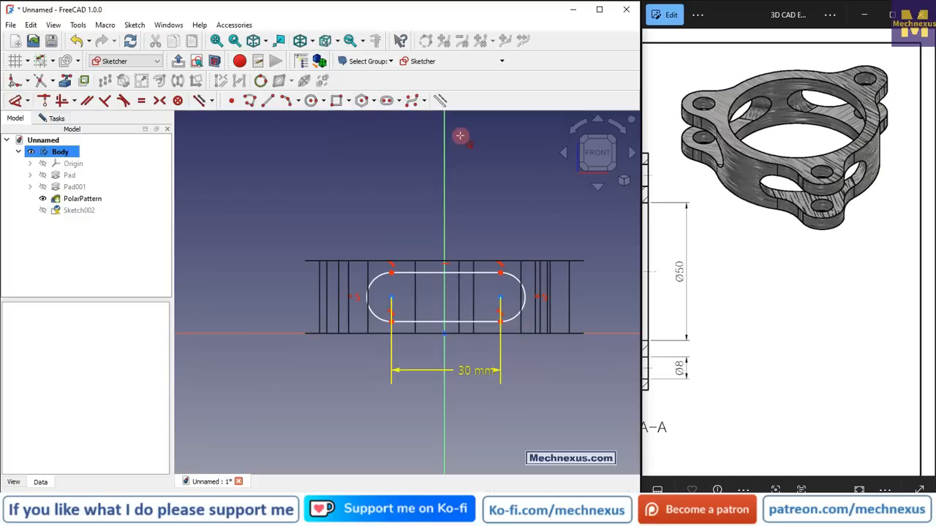
# Constrain the slot's end arc radius to 5 mm
pyautogui.click(525, 289)
pyautogui.write('kr')
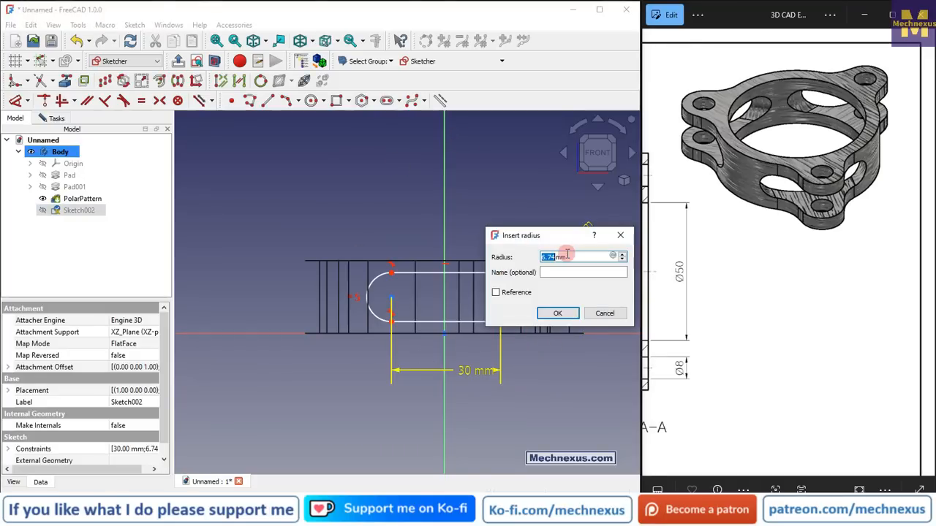
pyautogui.write('5')
pyautogui.press('Return')
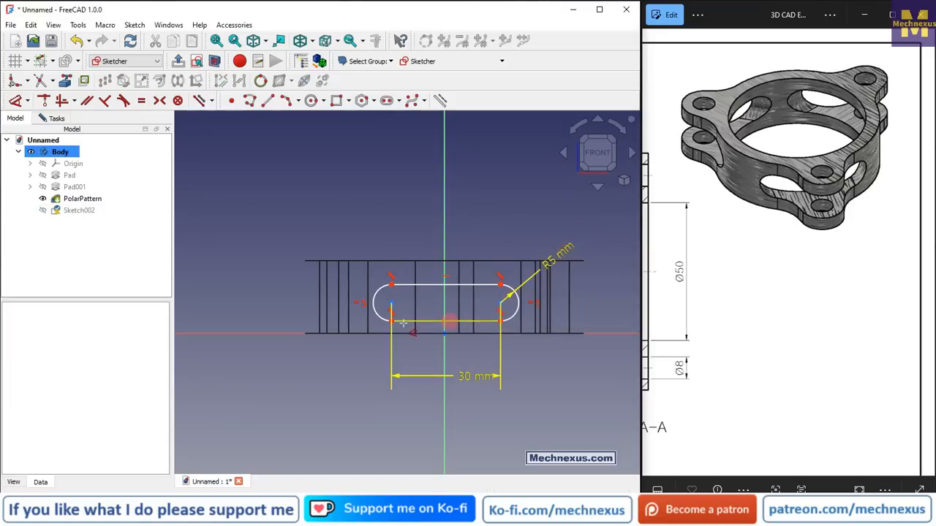
# Dimension the vertical distance from the sketch origin to the slot's arc centre as 10 mm
pyautogui.scroll(2, 383, 326)
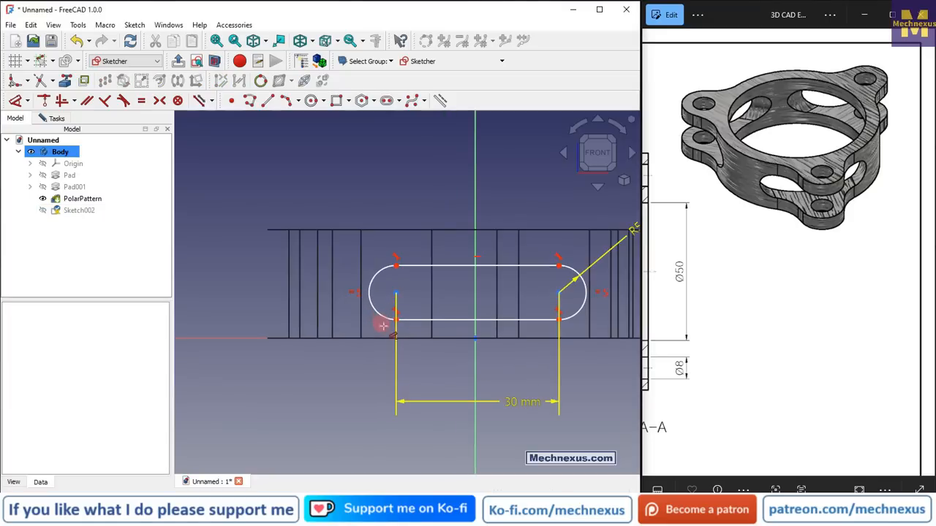
pyautogui.click(475, 339)
pyautogui.click(396, 293)
pyautogui.press('d')
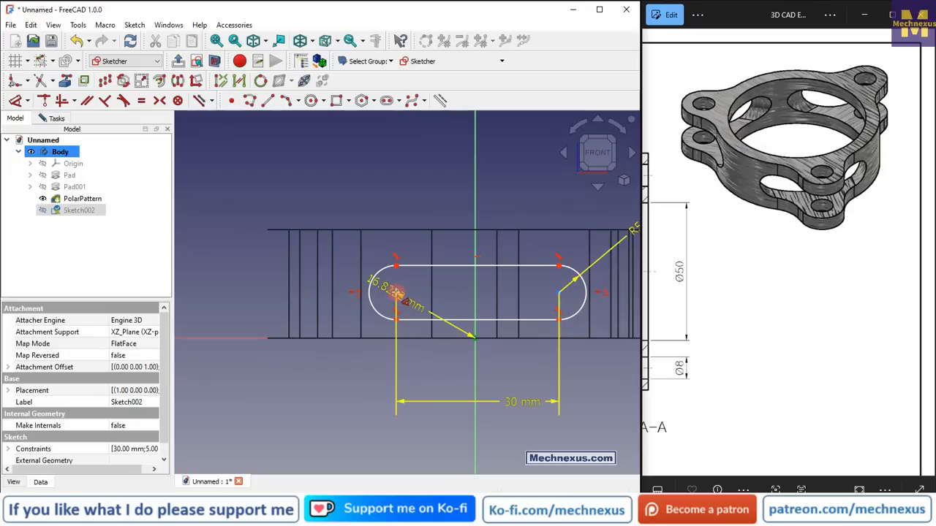
pyautogui.click(241, 305)
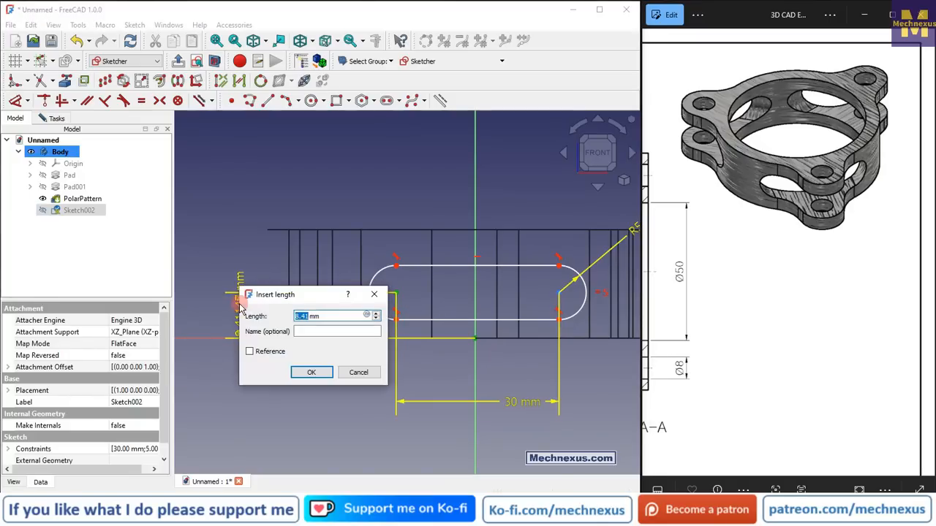
pyautogui.press('Return')
# Examine Section B-B in the reference drawing for the slot's dimensions
pyautogui.scroll(-3, 815, 285)
pyautogui.scroll(-3, 815, 284)
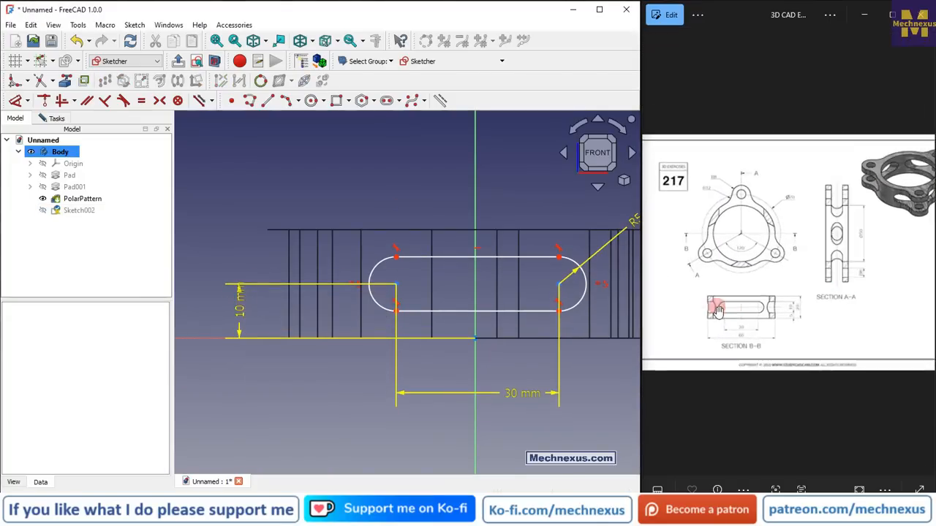
pyautogui.scroll(3, 718, 309)
pyautogui.click(728, 329)
pyautogui.scroll(2, 709, 354)
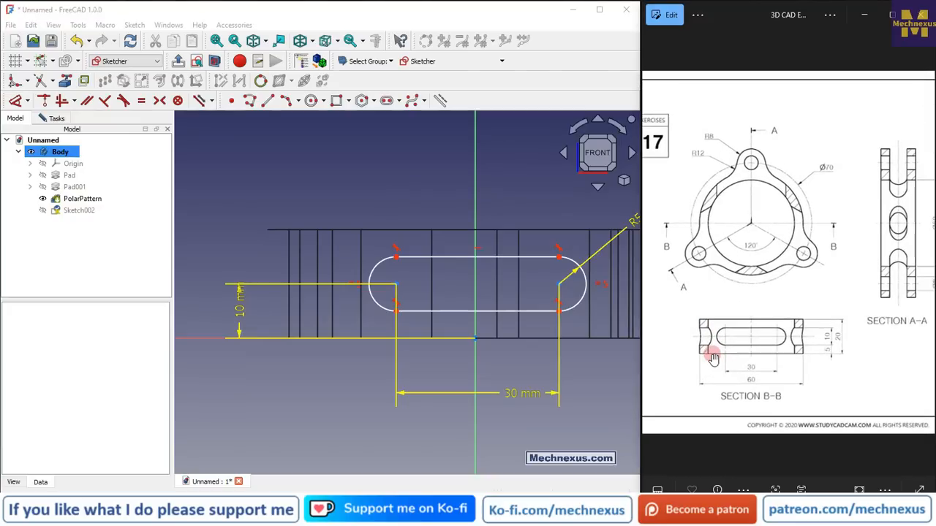
pyautogui.scroll(-3, 427, 267)
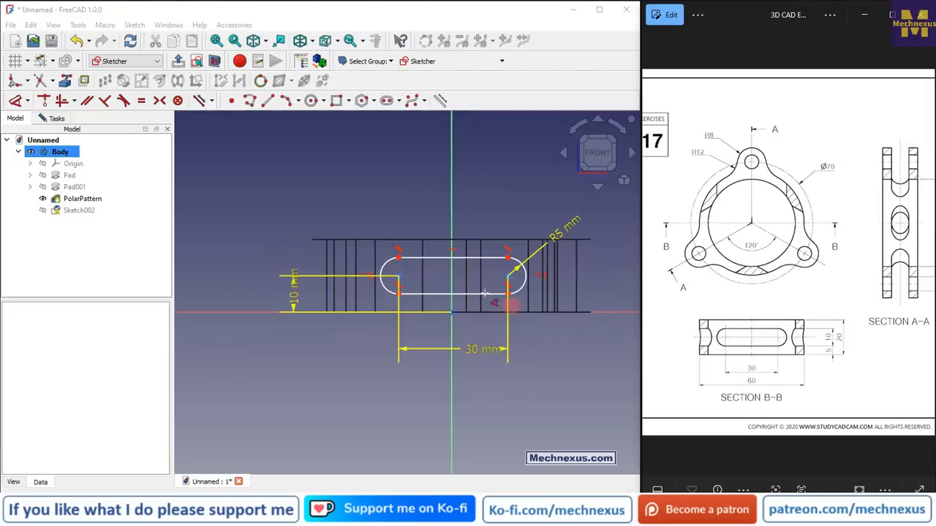
pyautogui.scroll(3, 490, 274)
pyautogui.rightClick(503, 180)
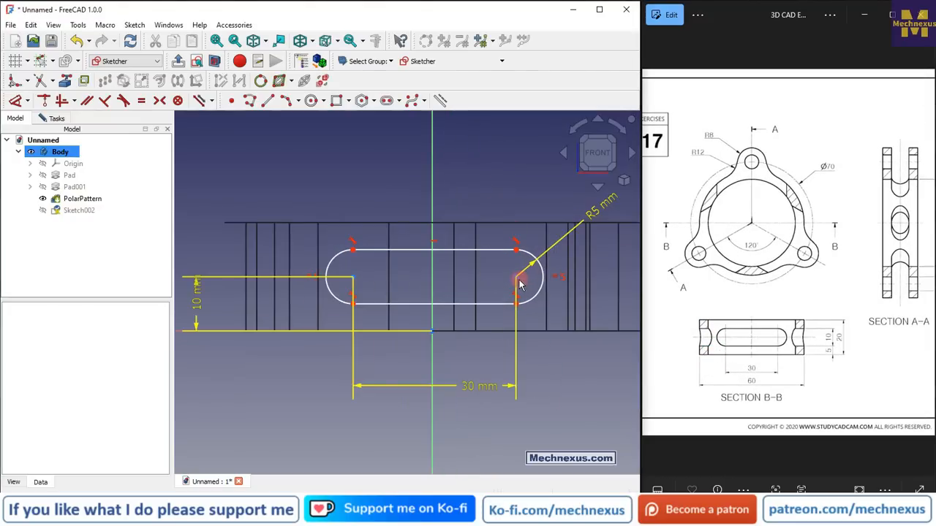
# Make the slot's two arc centres symmetric about the vertical axis to fully constrain the sketch
pyautogui.moveTo(516, 283)
pyautogui.mouseDown()
pyautogui.moveTo(548, 273)
pyautogui.moveTo(510, 272)
pyautogui.moveTo(526, 278)
pyautogui.moveTo(516, 269)
pyautogui.moveTo(517, 277)
pyautogui.mouseUp()
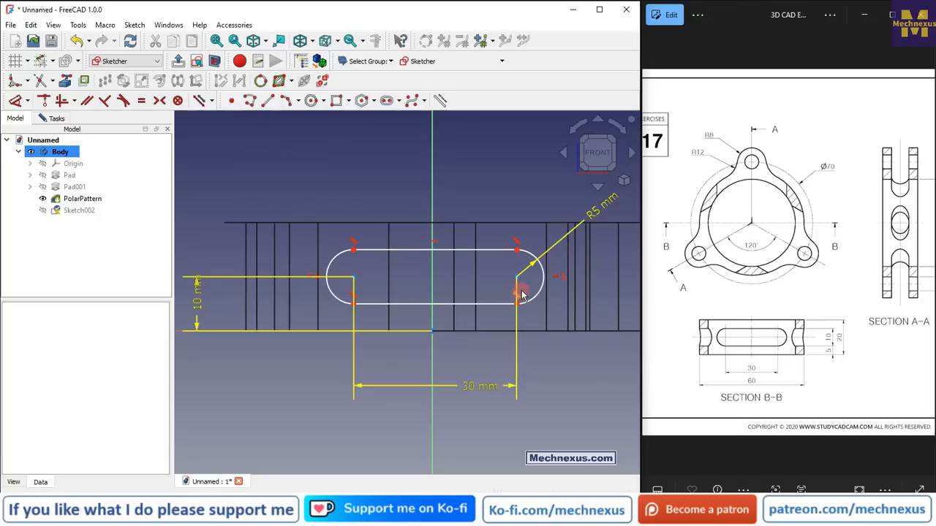
pyautogui.moveTo(519, 277)
pyautogui.mouseDown()
pyautogui.moveTo(531, 281)
pyautogui.moveTo(511, 277)
pyautogui.mouseUp()
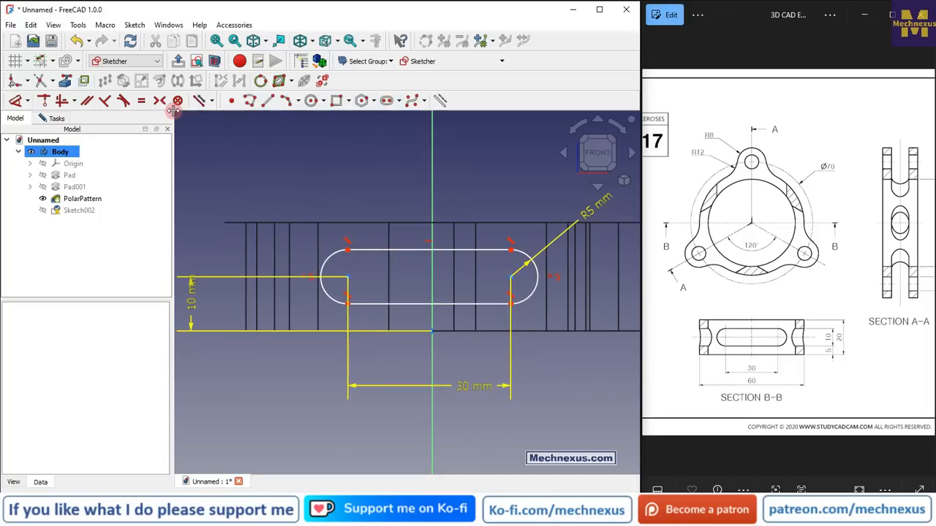
pyautogui.click(348, 278)
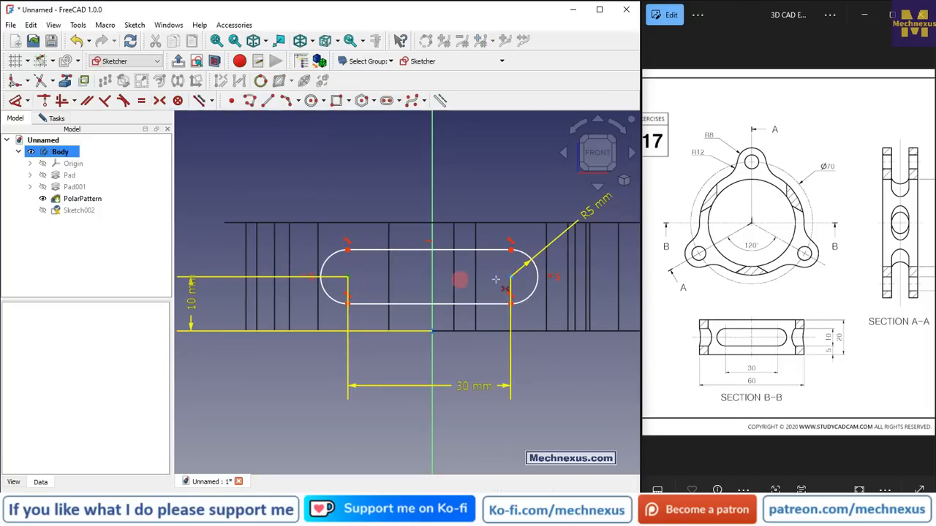
pyautogui.click(509, 277)
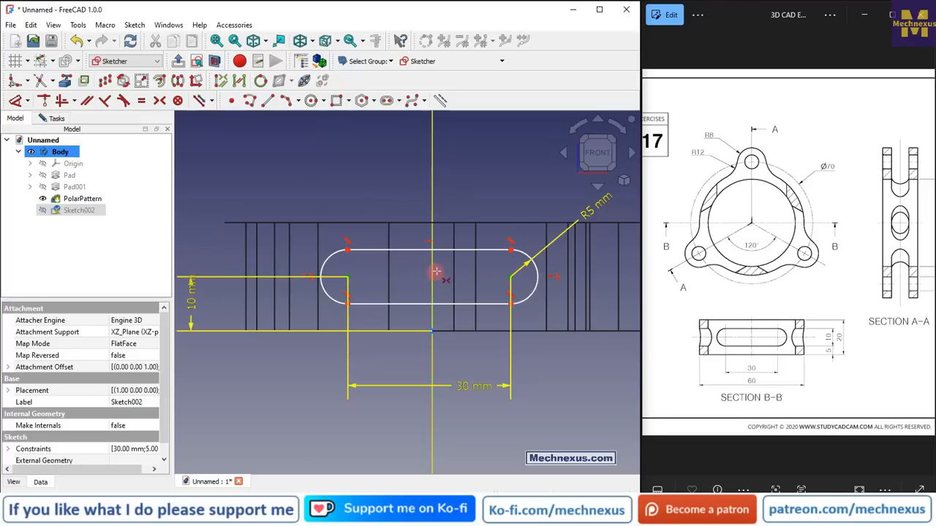
pyautogui.click(432, 273)
pyautogui.scroll(-2, 432, 272)
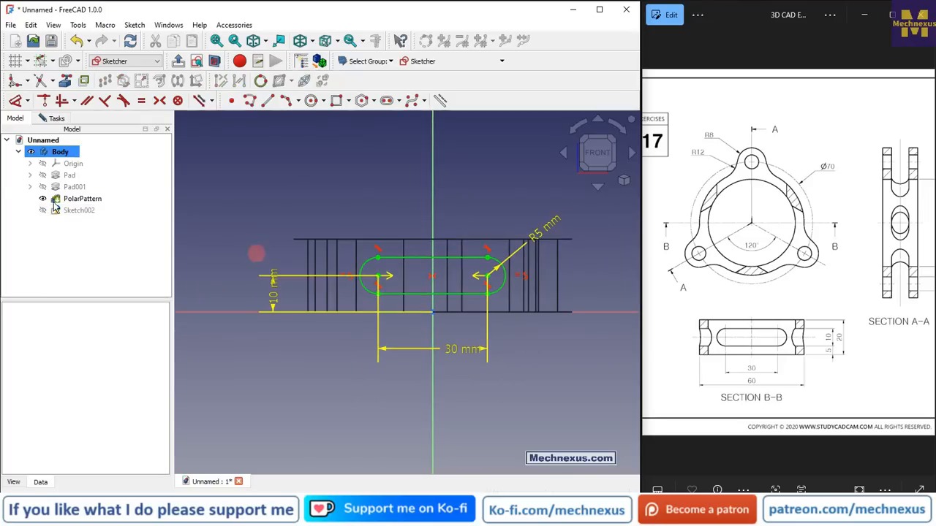
# Close the sketch and pocket the slot profile with type Through all
pyautogui.click(51, 119)
pyautogui.click(80, 150)
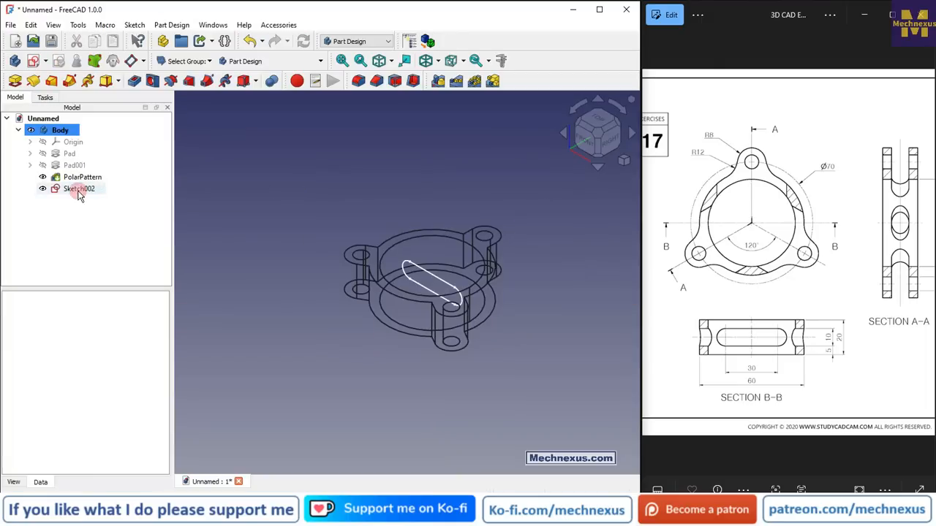
pyautogui.click(79, 190)
pyautogui.click(135, 81)
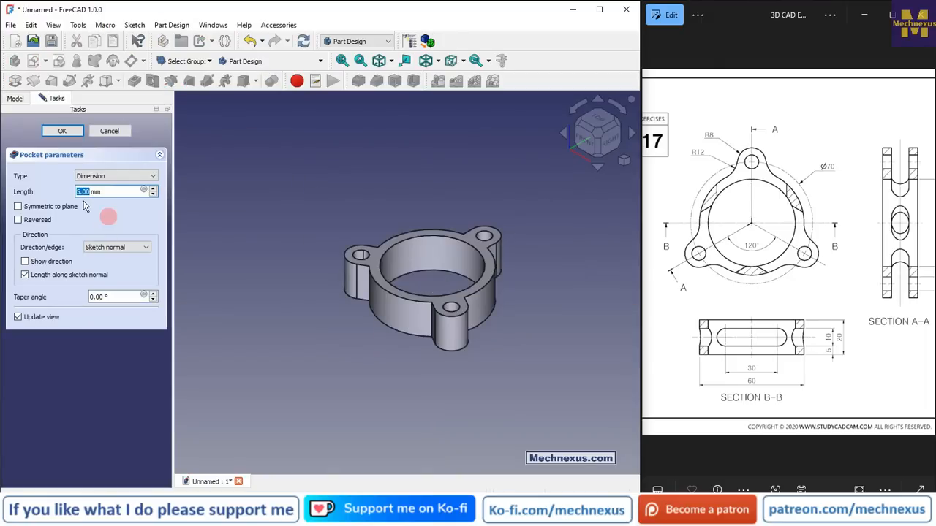
pyautogui.click(103, 177)
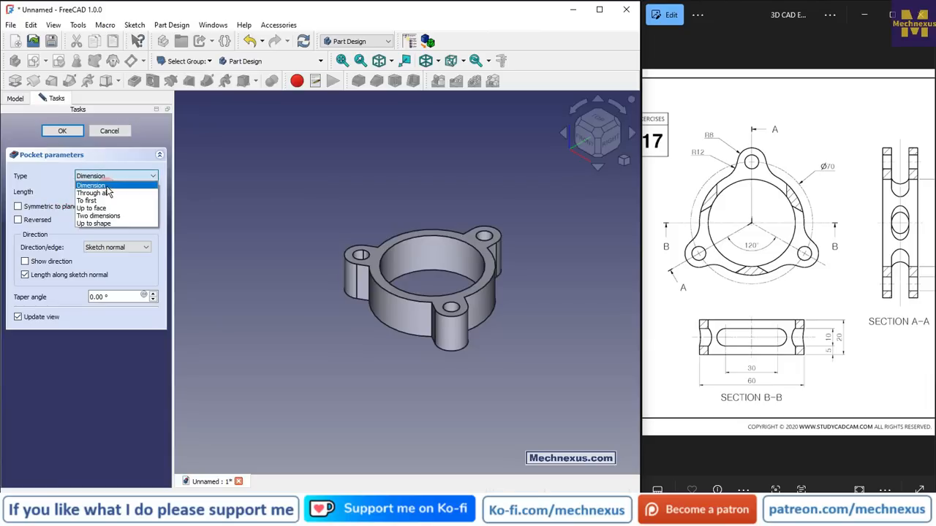
pyautogui.click(107, 193)
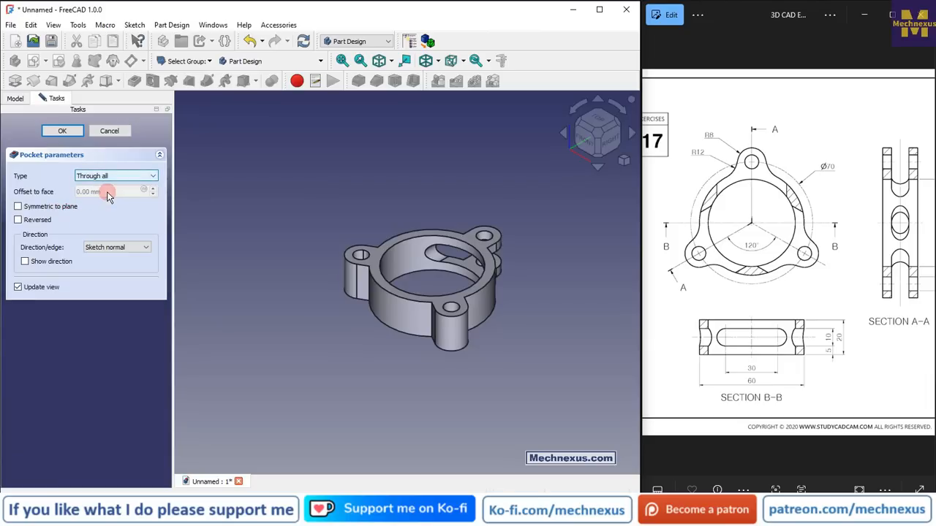
pyautogui.click(69, 135)
# Polar-pattern the pocket around the base Z axis with 3 occurrences over 360°
pyautogui.doubleClick(771, 240)
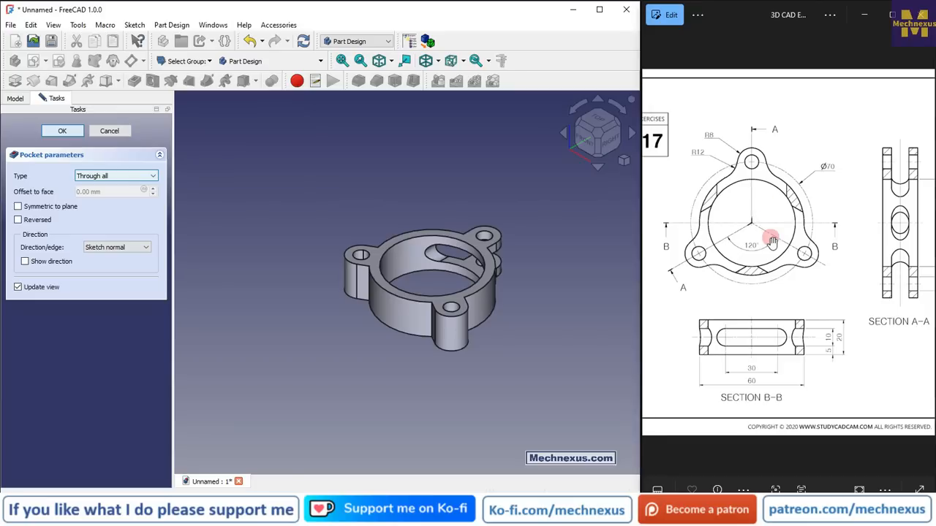
pyautogui.scroll(3, 771, 240)
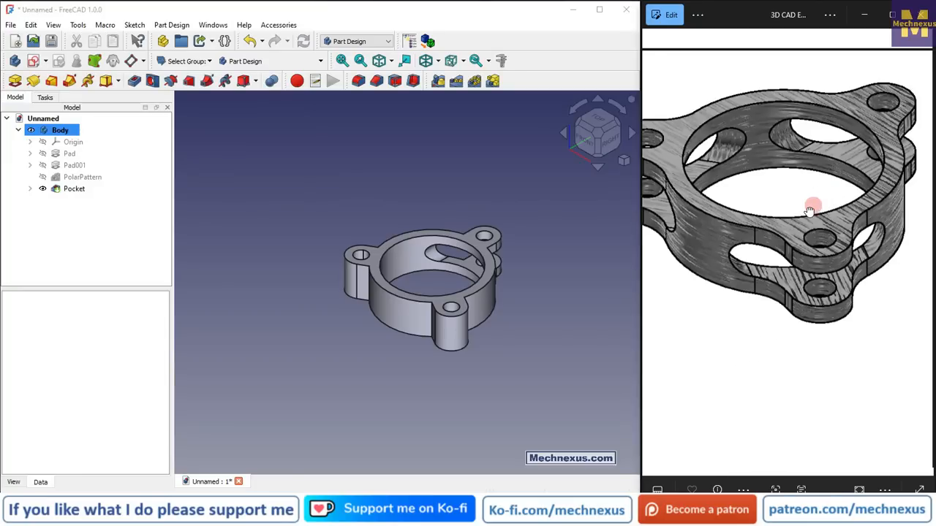
pyautogui.scroll(2, 754, 130)
pyautogui.click(321, 206)
pyautogui.scroll(-4, 888, 241)
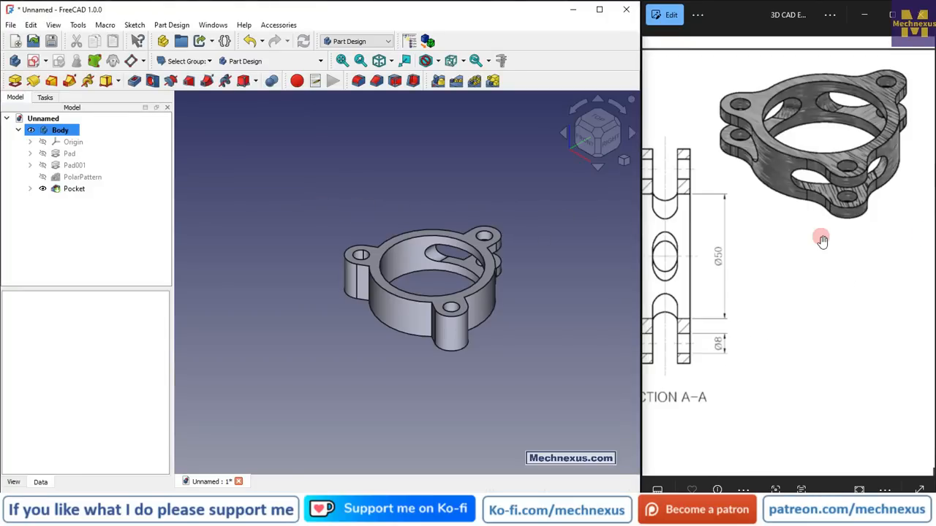
pyautogui.click(71, 189)
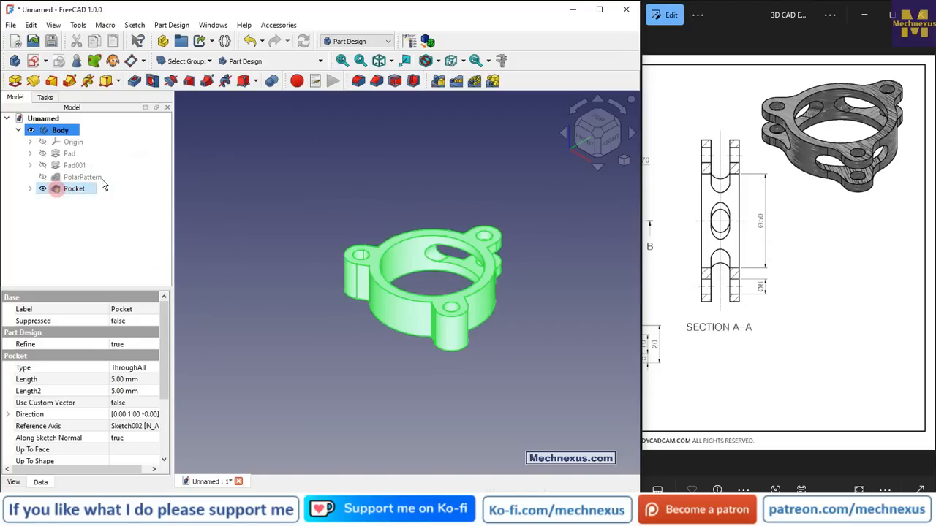
pyautogui.click(474, 80)
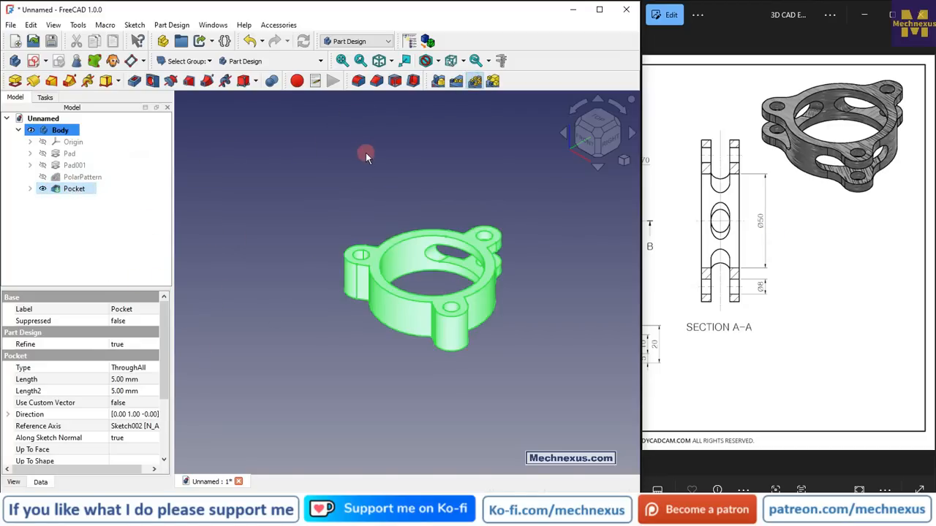
pyautogui.doubleClick(102, 418)
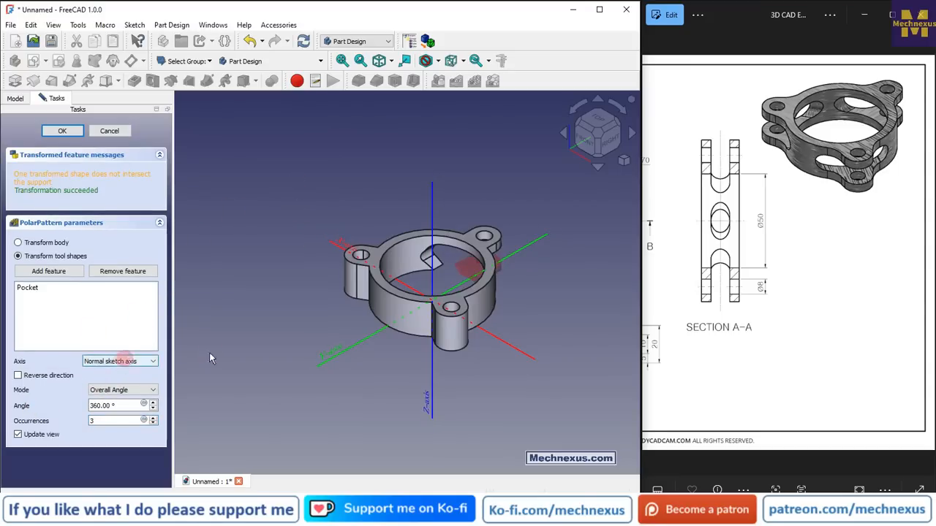
pyautogui.scroll(2, 488, 239)
pyautogui.click(119, 361)
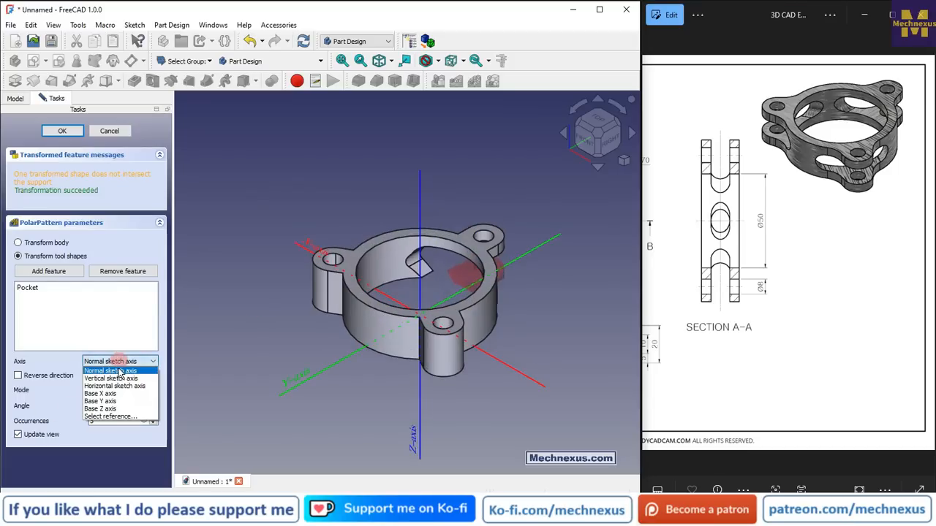
pyautogui.click(103, 409)
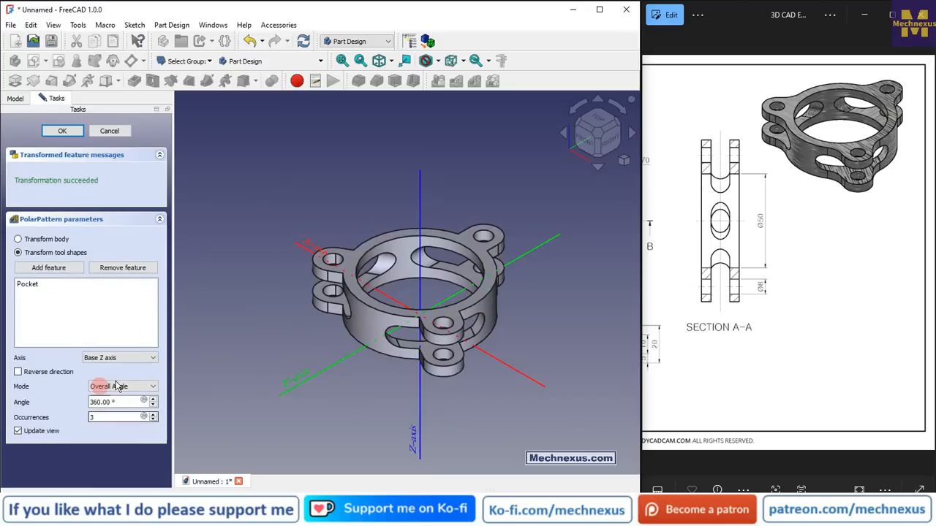
pyautogui.click(329, 158)
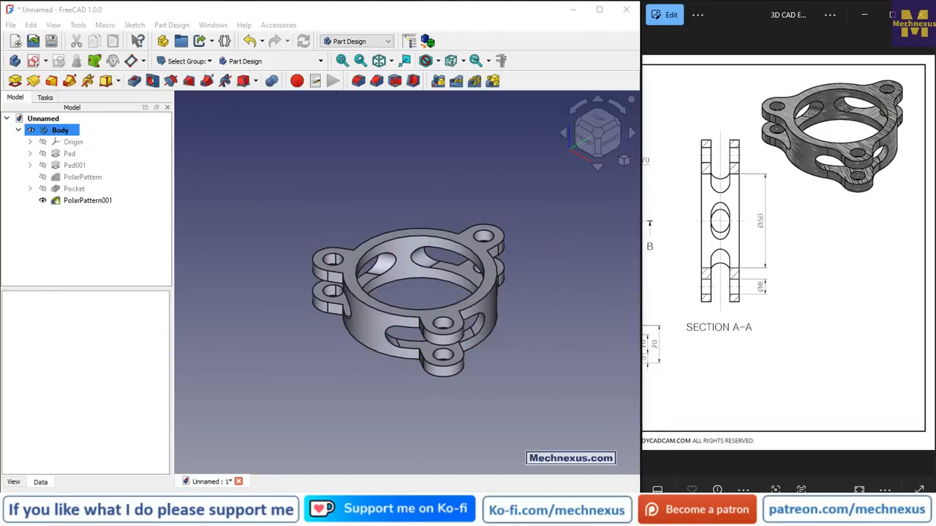
# Start a Fillet and select the edges where the first lobes meet the ring, checking the R12 blend in the drawing
pyautogui.moveTo(746, 234); pyautogui.dragTo(811, 233)
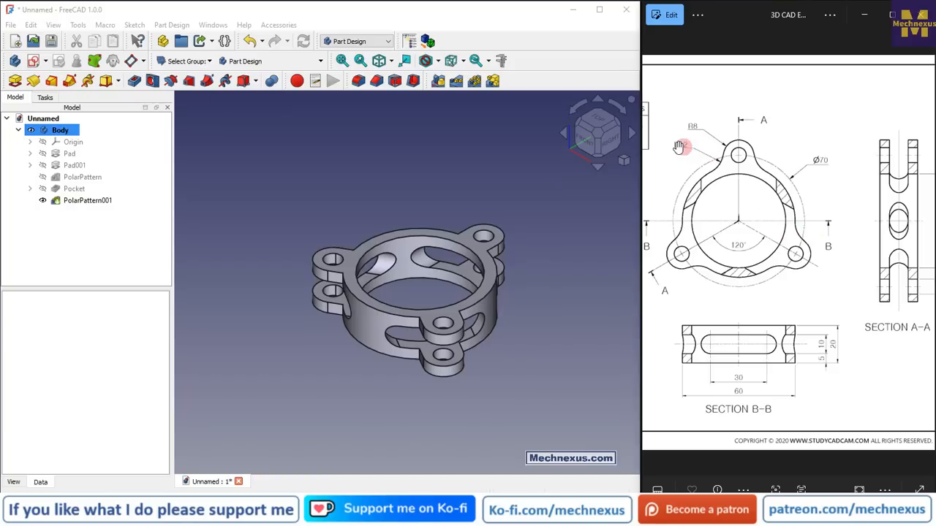
pyautogui.scroll(3, 391, 293)
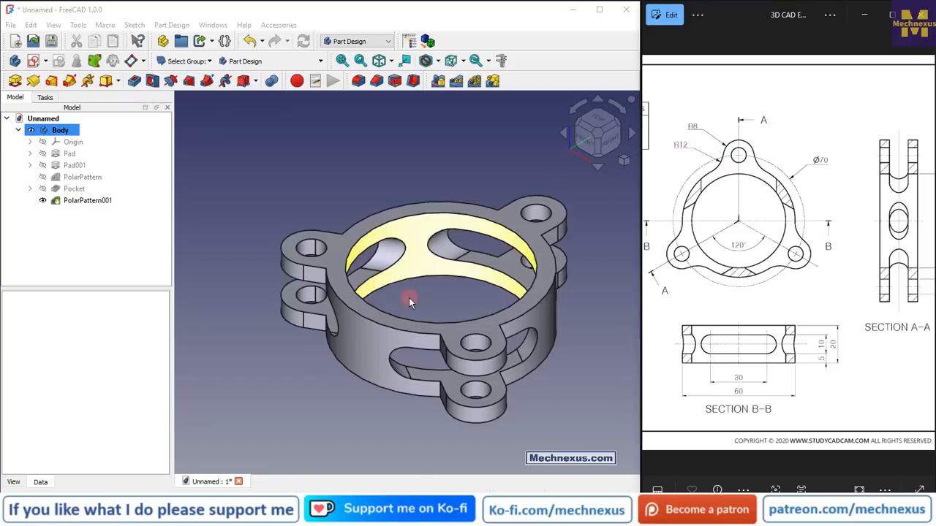
pyautogui.scroll(-3, 369, 271)
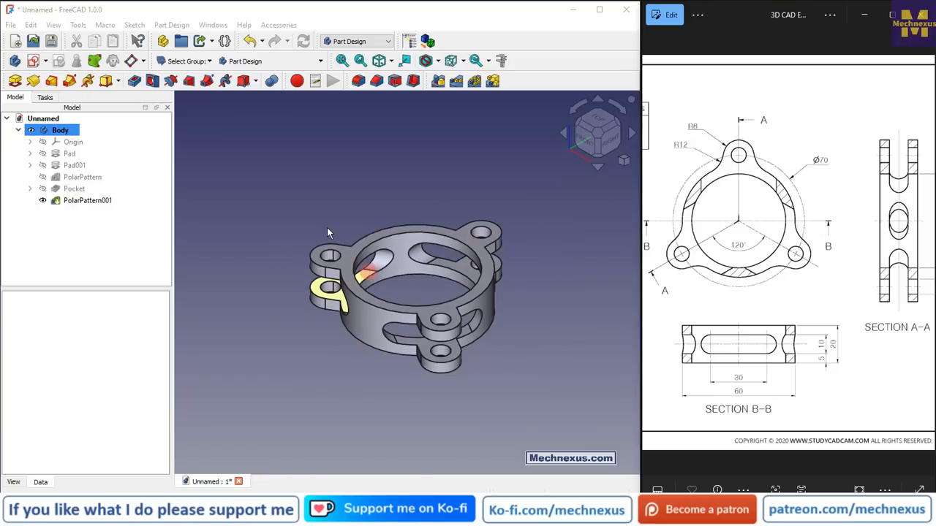
pyautogui.click(358, 83)
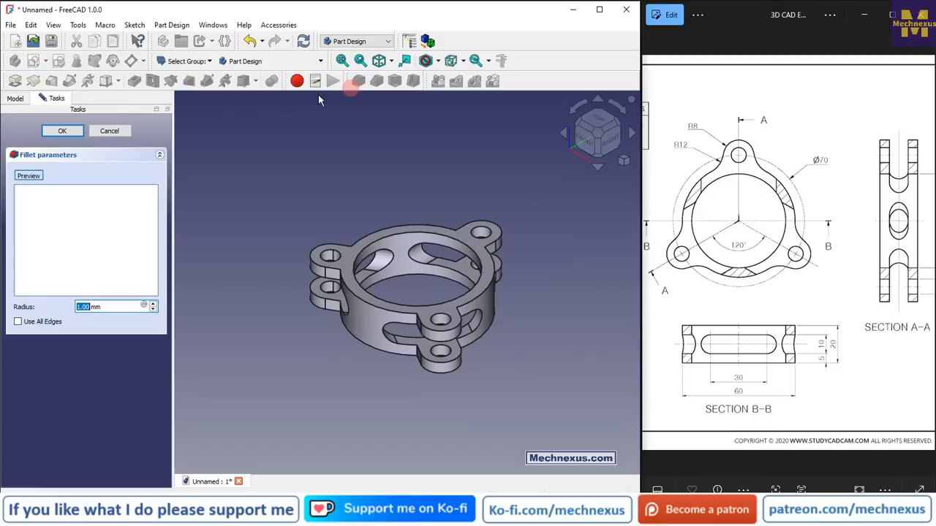
pyautogui.scroll(5, 388, 270)
pyautogui.moveTo(388, 271); pyautogui.dragTo(469, 291, button='middle')
pyautogui.click(468, 296)
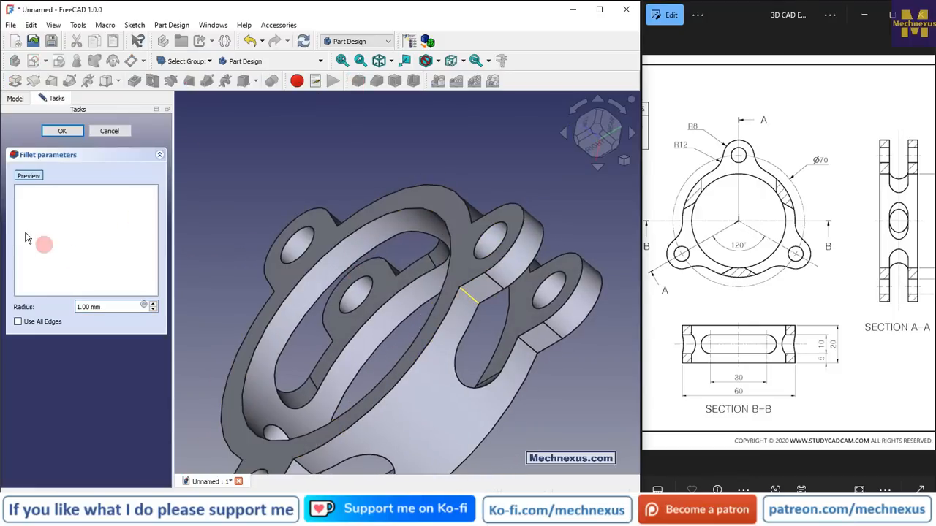
pyautogui.scroll(2, 431, 241)
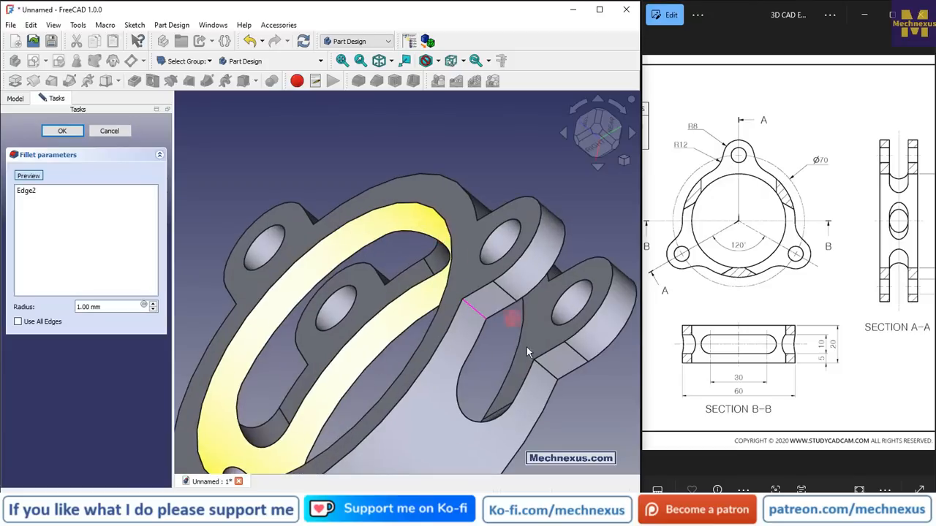
pyautogui.click(542, 371)
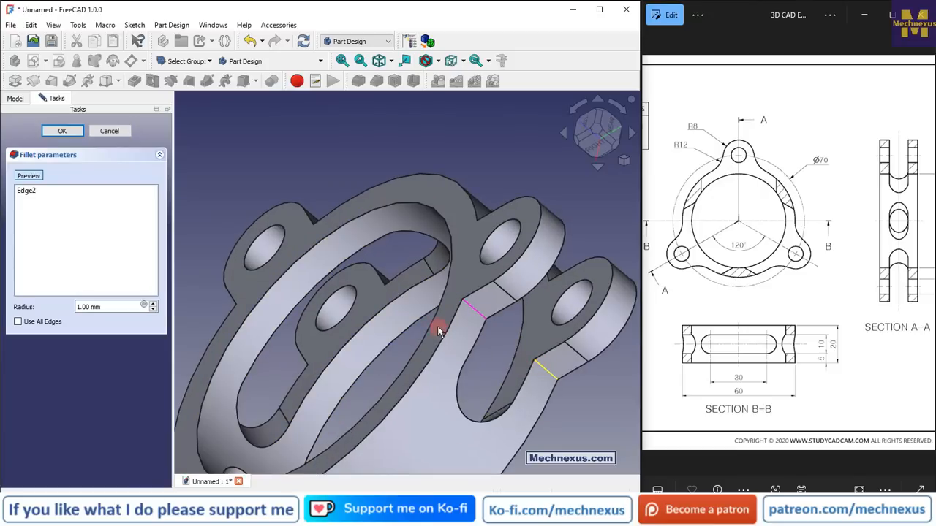
pyautogui.scroll(-3, 437, 326)
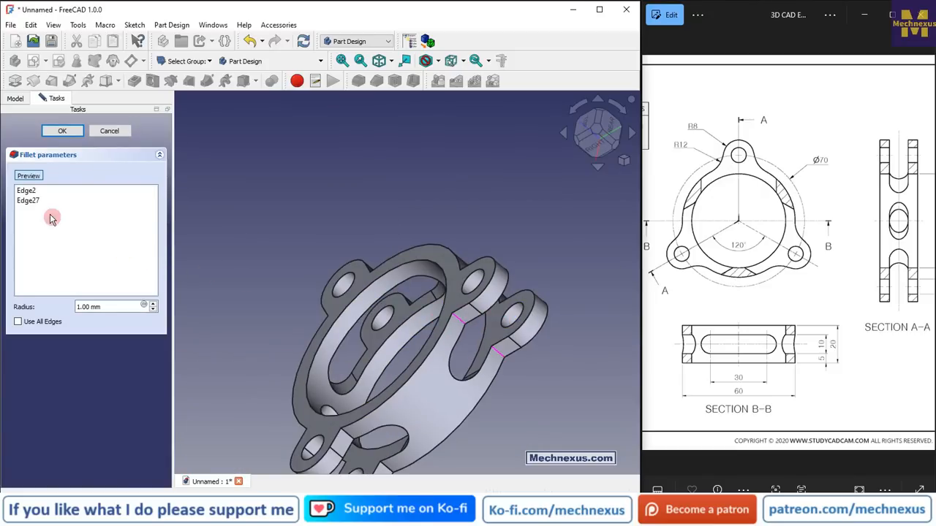
pyautogui.moveTo(468, 369); pyautogui.dragTo(446, 394, button='middle')
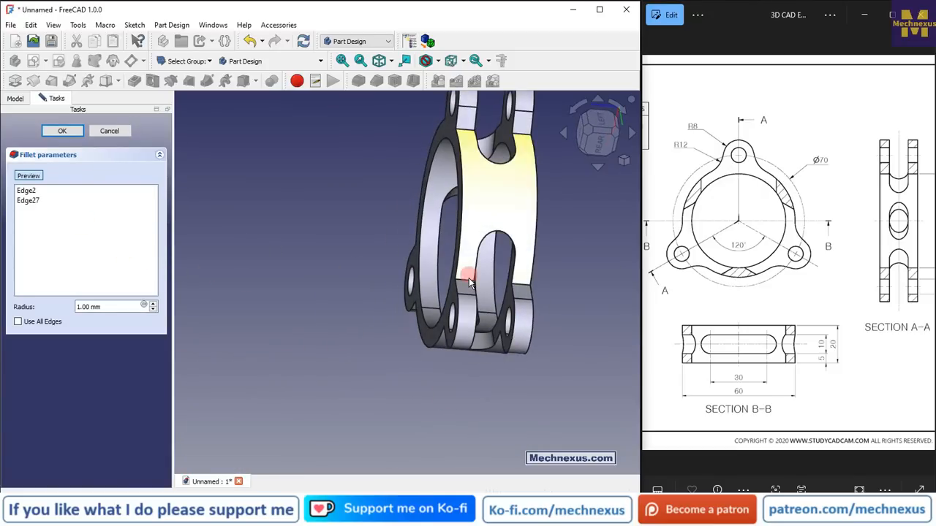
pyautogui.click(524, 283)
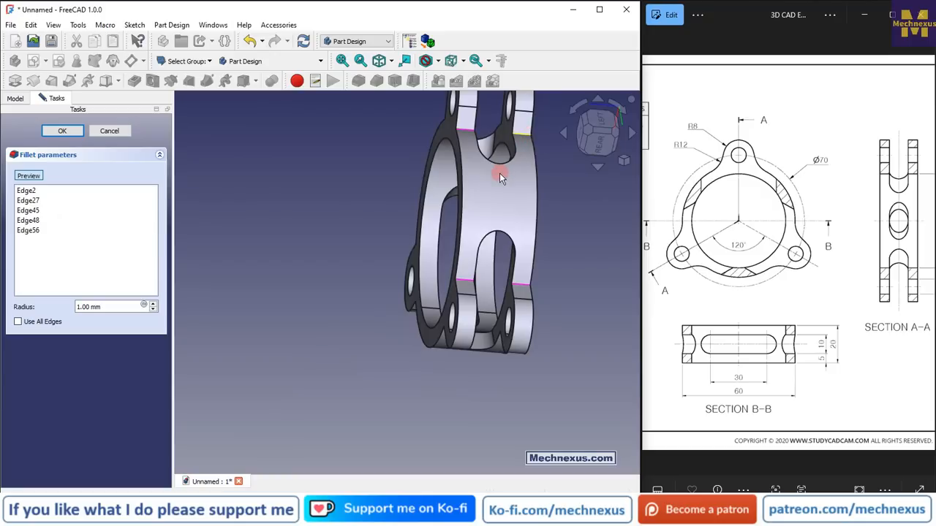
# Add the remaining lobe-to-ring junction edges on the other lobes and the underside to the fillet selection
pyautogui.scroll(-7, 499, 173)
pyautogui.scroll(3, 488, 174)
pyautogui.moveTo(488, 174); pyautogui.dragTo(501, 155, button='middle')
pyautogui.scroll(2, 498, 146)
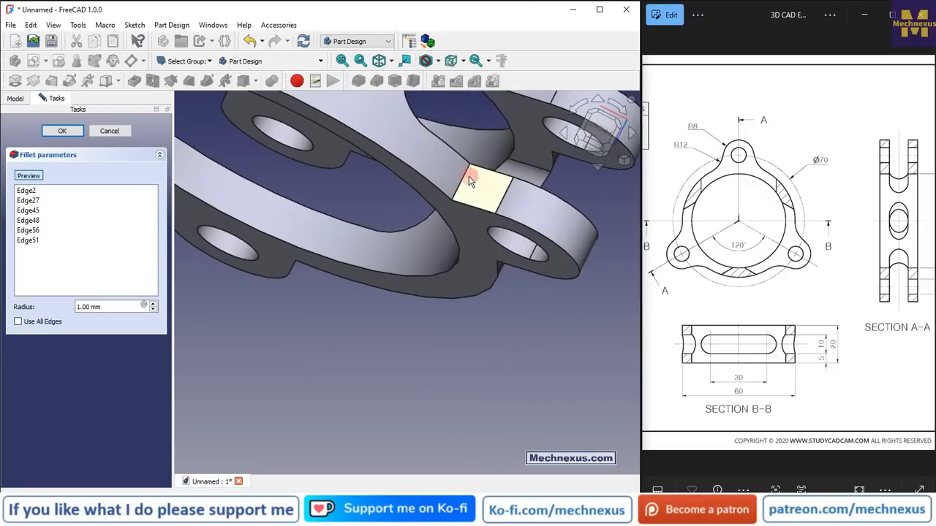
pyautogui.click(458, 218)
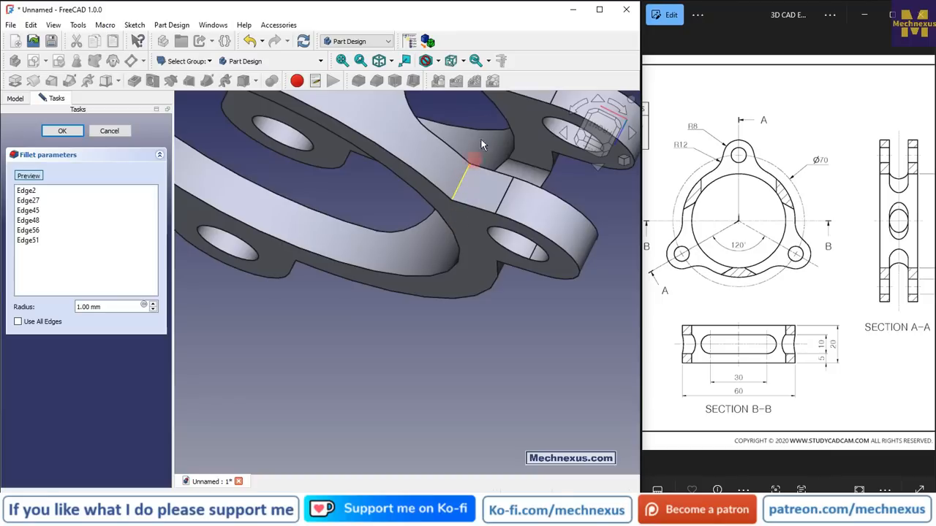
pyautogui.scroll(-3, 476, 203)
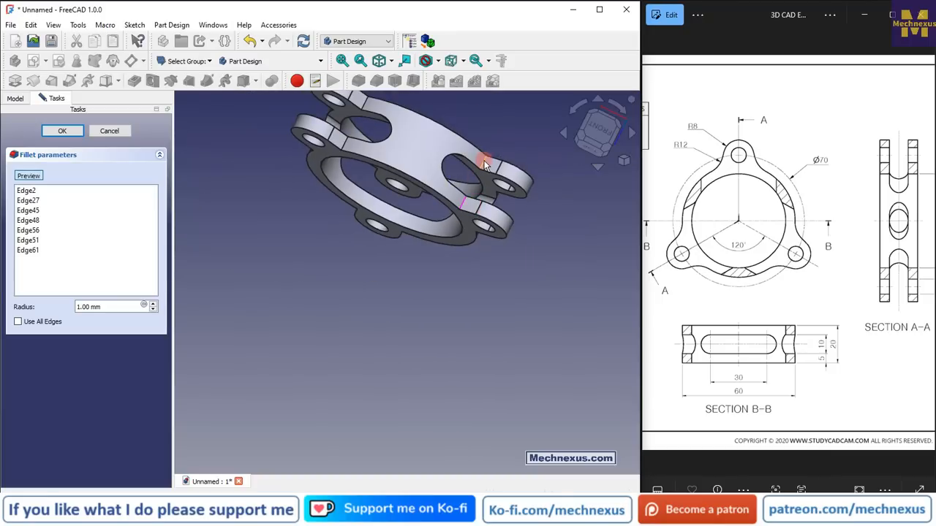
pyautogui.click(374, 127)
pyautogui.scroll(2, 372, 150)
pyautogui.scroll(2, 373, 146)
pyautogui.moveTo(372, 179)
pyautogui.mouseDown(button='middle')
pyautogui.moveTo(378, 163)
pyautogui.moveTo(359, 182)
pyautogui.mouseUp(button='middle')
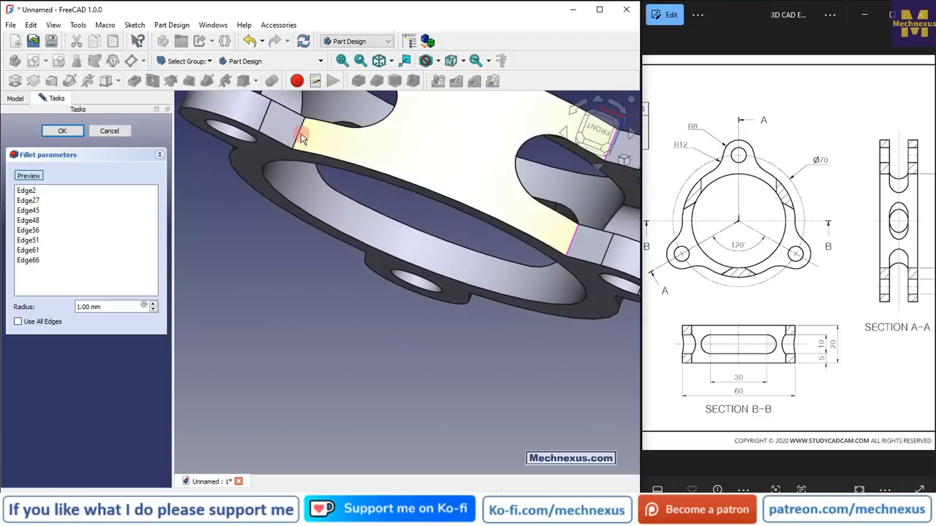
pyautogui.click(310, 200)
pyautogui.scroll(-5, 310, 200)
pyautogui.scroll(8, 314, 171)
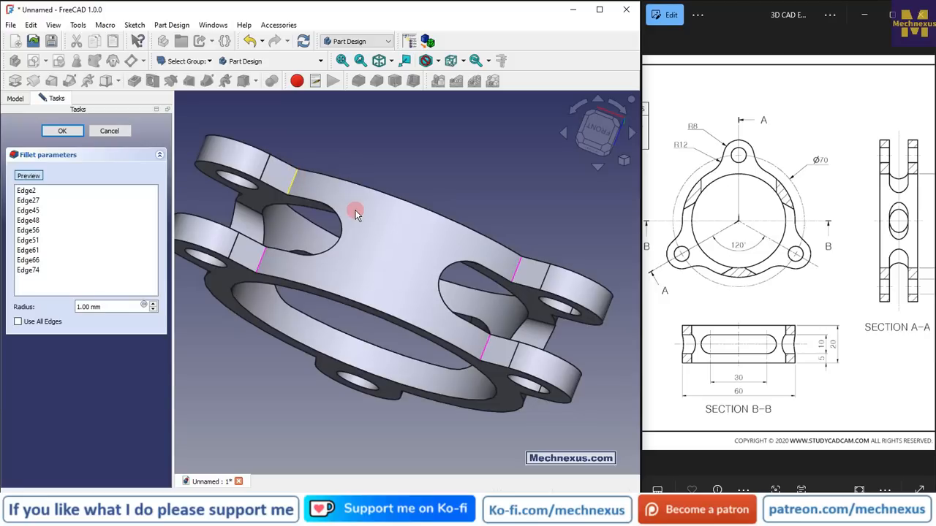
pyautogui.click(337, 223)
pyautogui.scroll(-5, 337, 223)
pyautogui.moveTo(427, 214); pyautogui.dragTo(483, 200, button='middle')
pyautogui.scroll(8, 304, 208)
pyautogui.scroll(2, 344, 225)
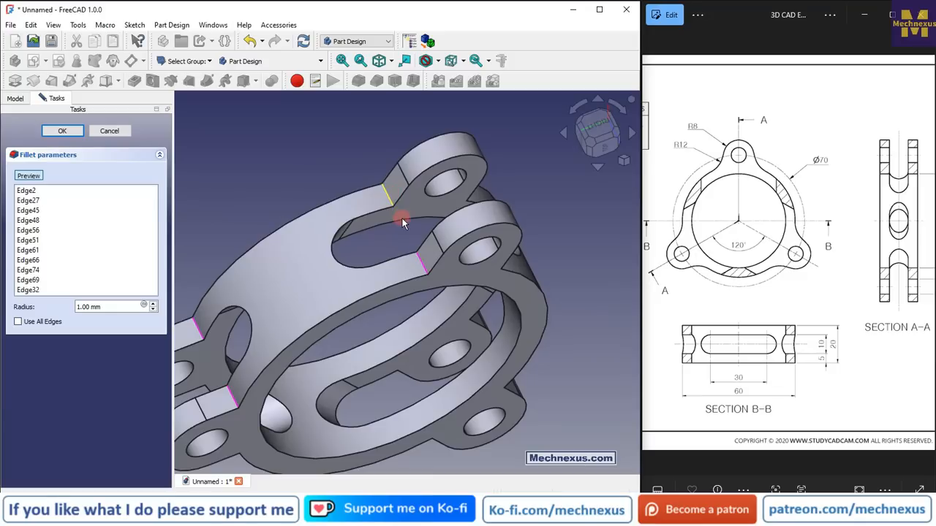
pyautogui.scroll(5, 351, 224)
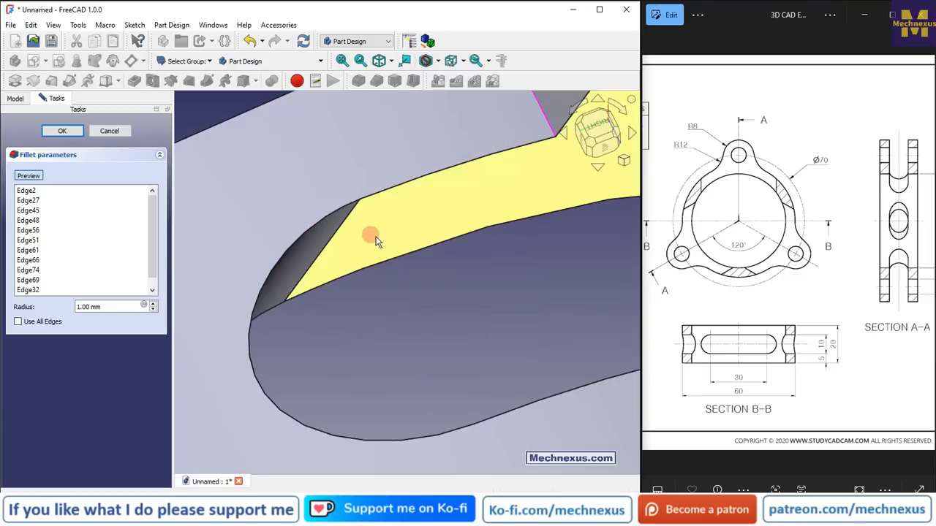
pyautogui.scroll(-8, 365, 234)
pyautogui.moveTo(452, 276); pyautogui.dragTo(414, 152, button='middle')
# Set the fillet radius to 12 mm and apply the fillet
pyautogui.moveTo(119, 306); pyautogui.dragTo(61, 304)
pyautogui.write('12')
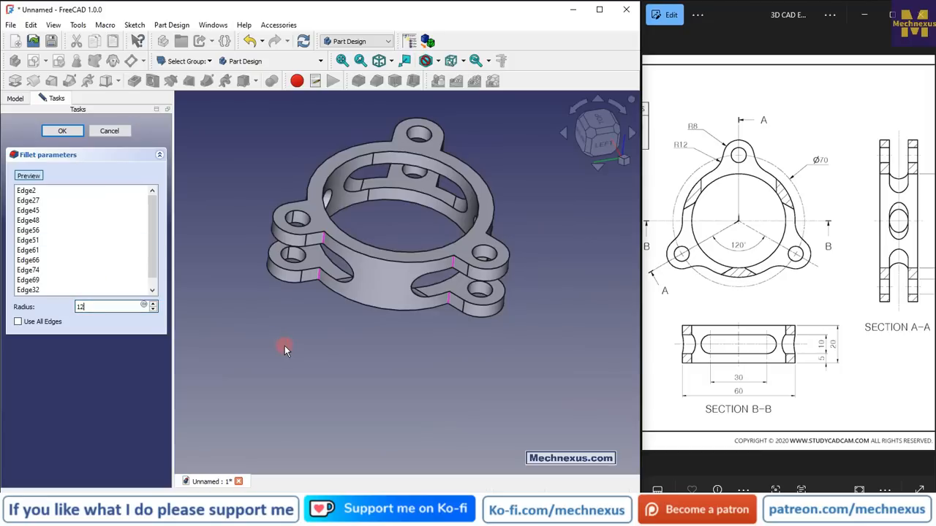
pyautogui.click(62, 132)
pyautogui.click(233, 367)
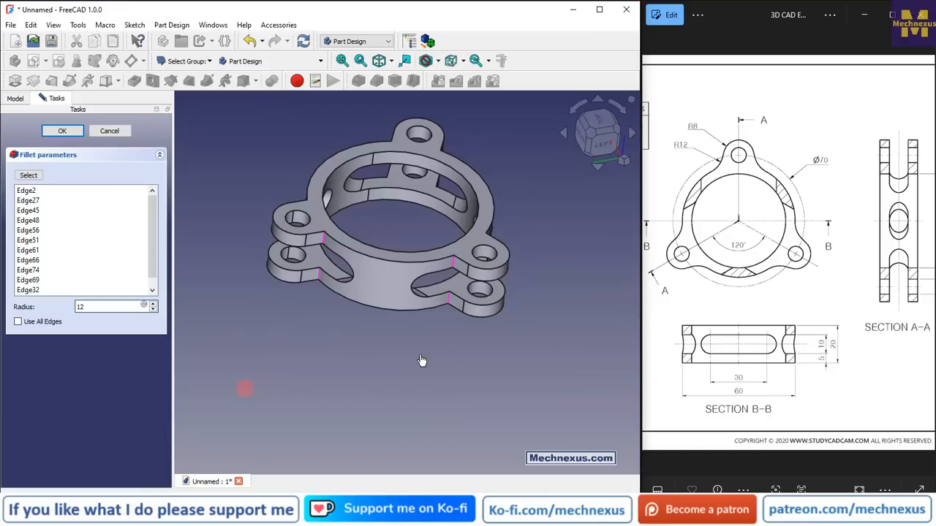
pyautogui.click(68, 133)
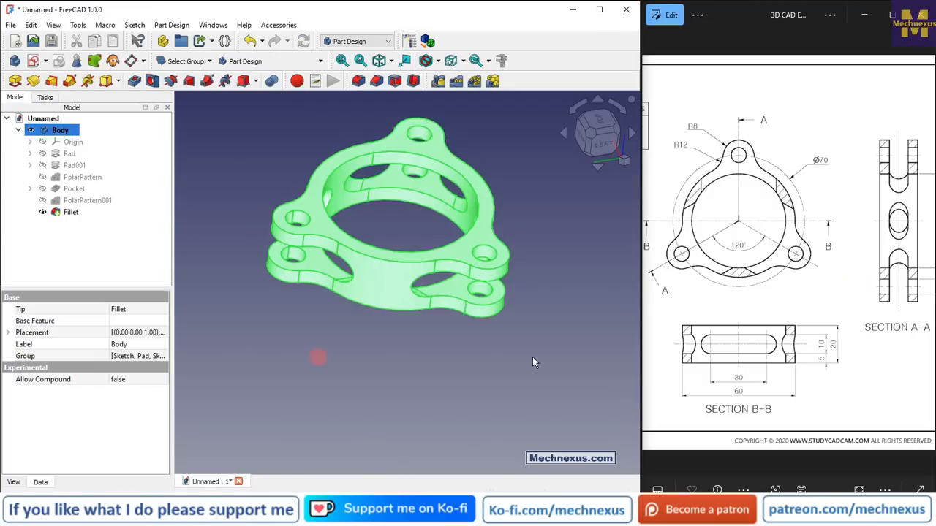
# Switch to the isometric view and save the document as FreeCAD Part Modeling Tutorial 136_R1
pyautogui.click(317, 358)
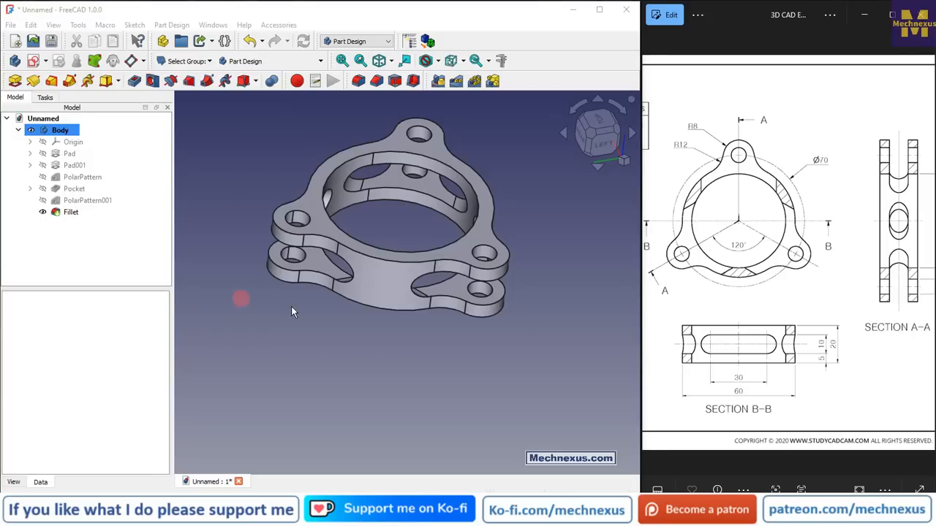
pyautogui.scroll(-4, 831, 299)
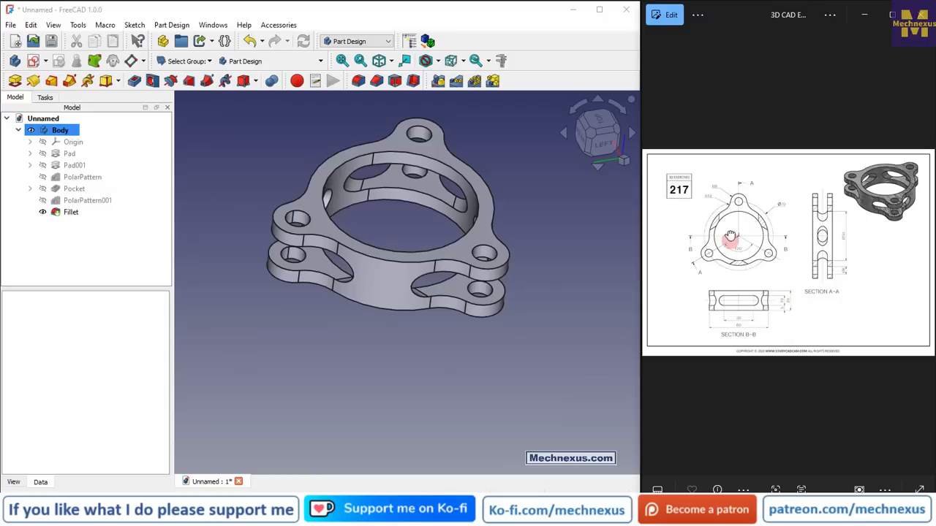
pyautogui.click(381, 219)
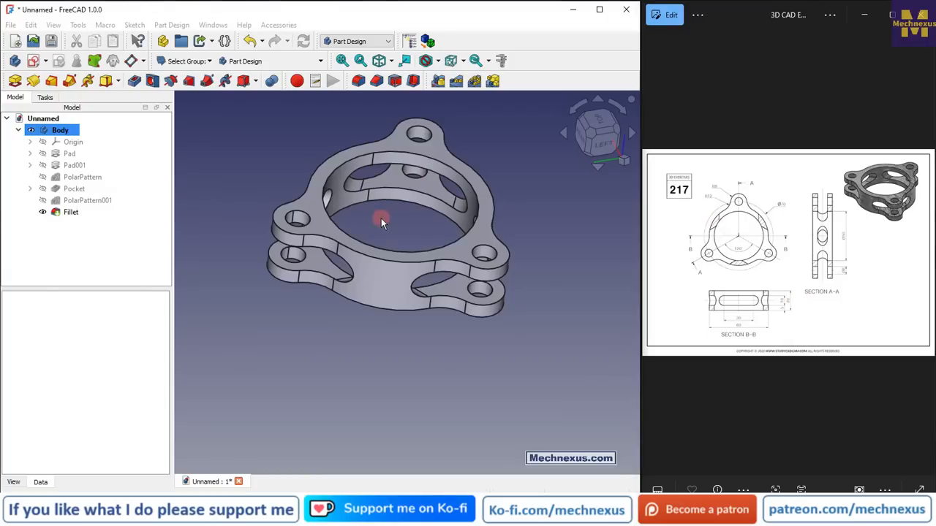
pyautogui.click(623, 160)
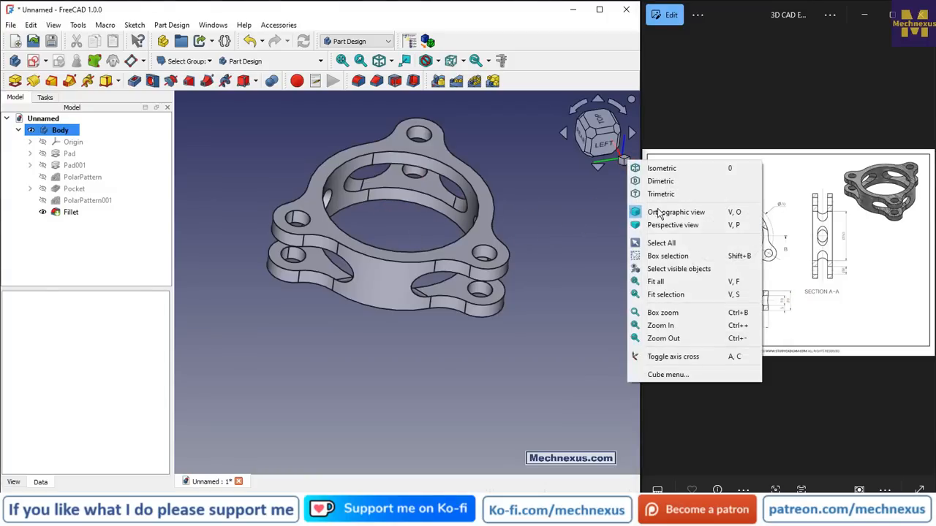
pyautogui.click(663, 169)
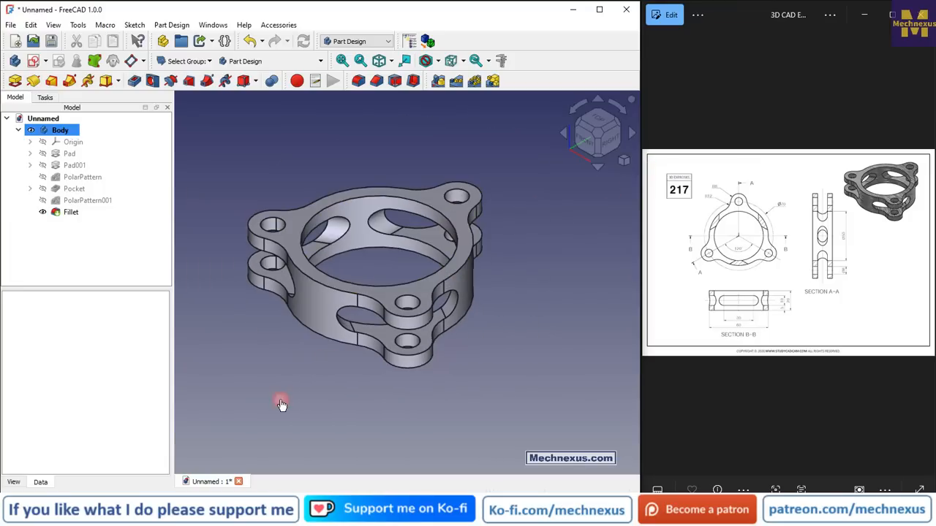
pyautogui.click(51, 42)
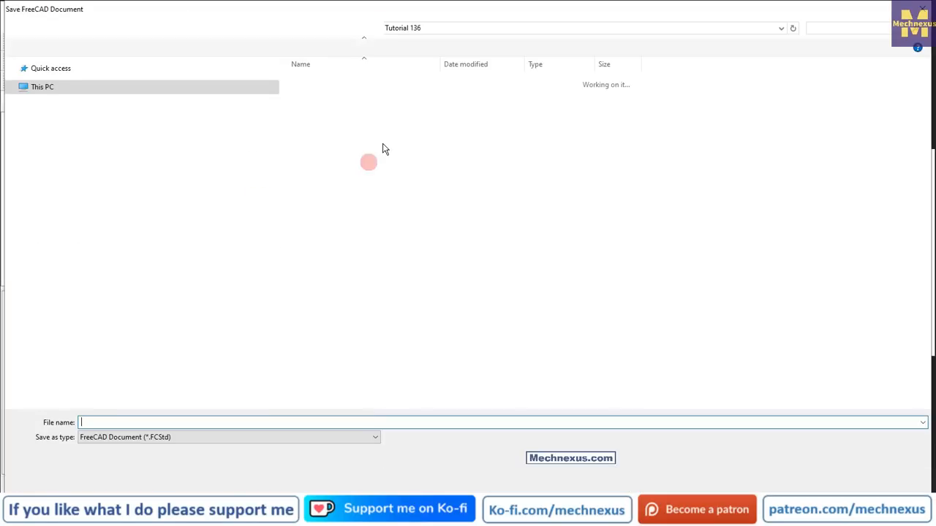
pyautogui.click(385, 93)
pyautogui.click(209, 423)
pyautogui.click(209, 423)
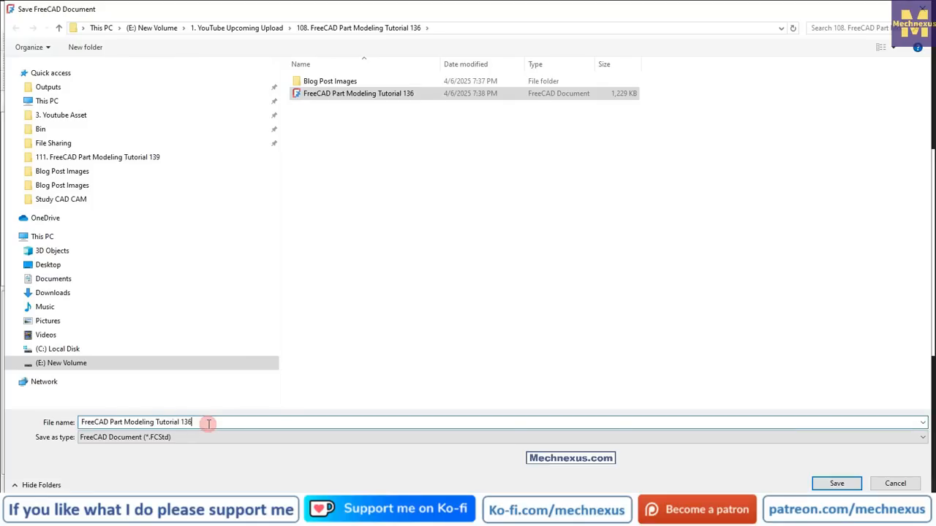
pyautogui.write('_R1')
pyautogui.press('Return')
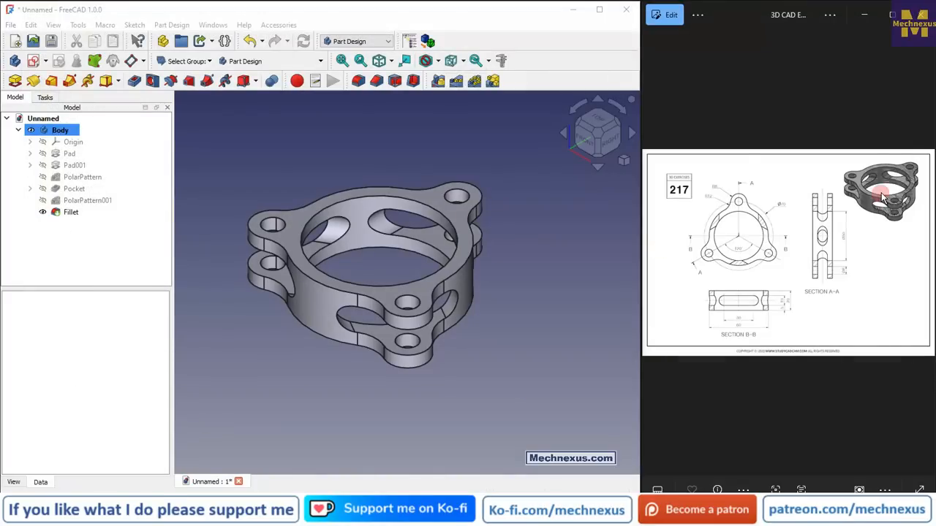
# Open the body's appearance and set its diffuse colour to a dark slate-blue swatch
pyautogui.scroll(2, 885, 176)
pyautogui.click(21, 216)
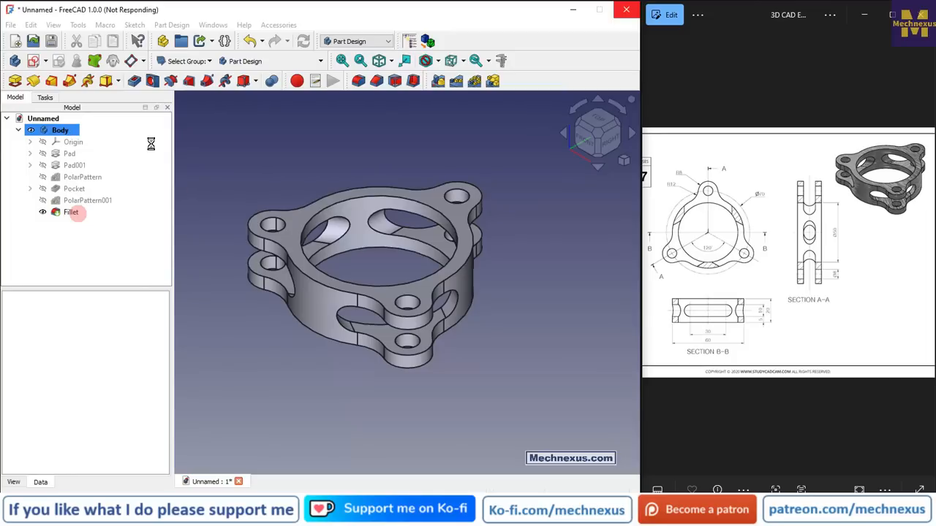
pyautogui.click(61, 134)
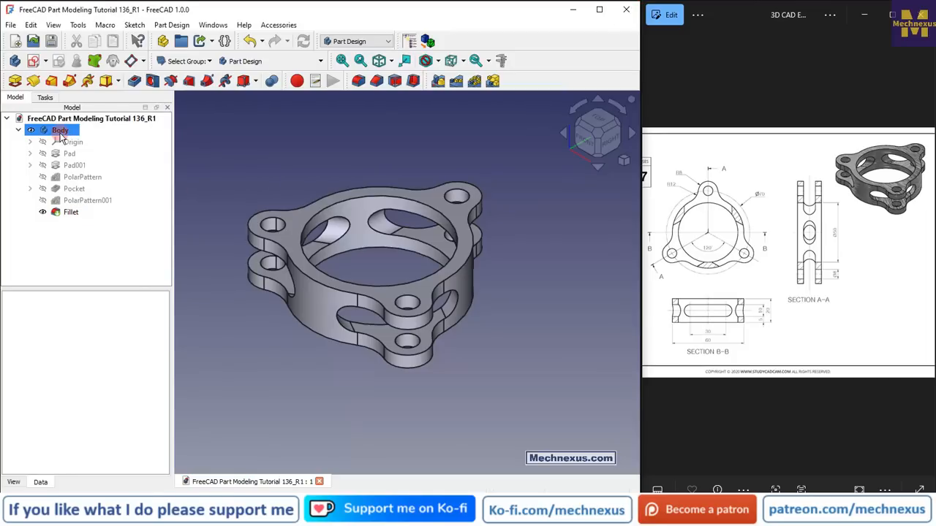
pyautogui.rightClick(61, 134)
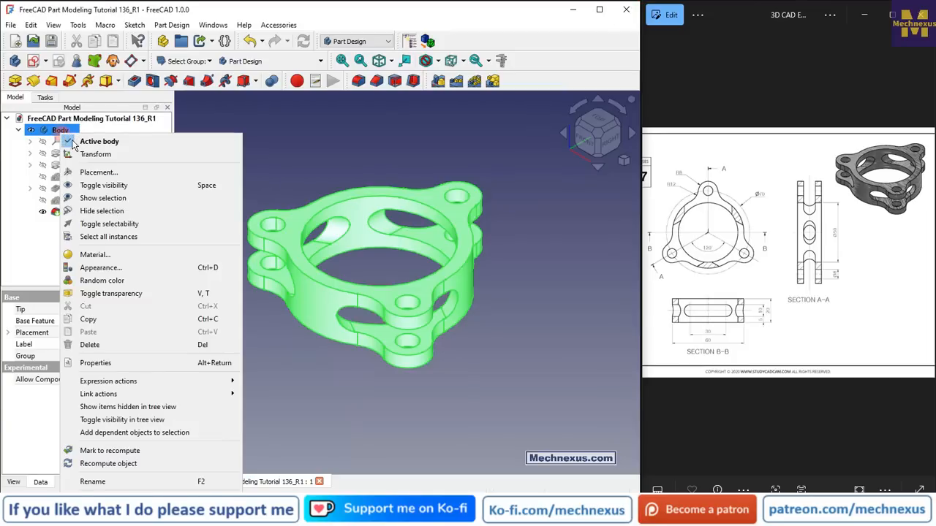
pyautogui.click(107, 270)
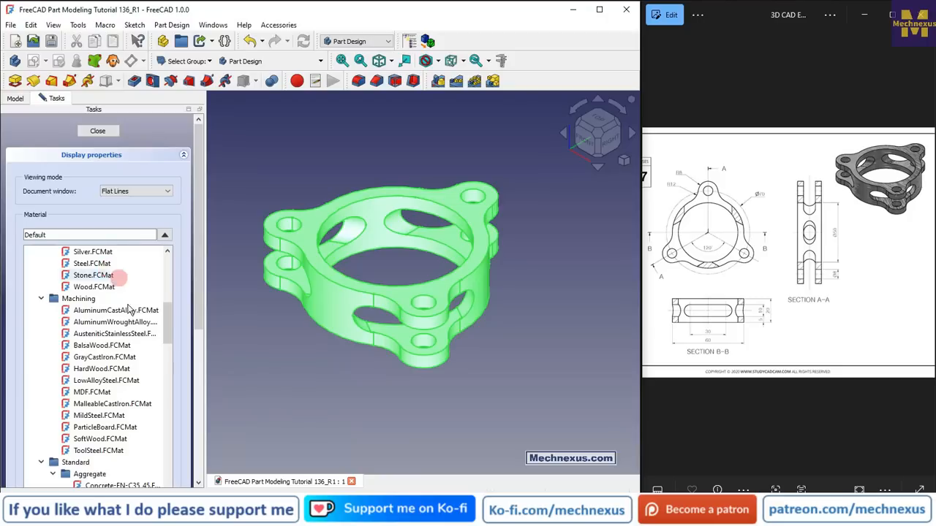
pyautogui.moveTo(197, 309); pyautogui.dragTo(188, 447)
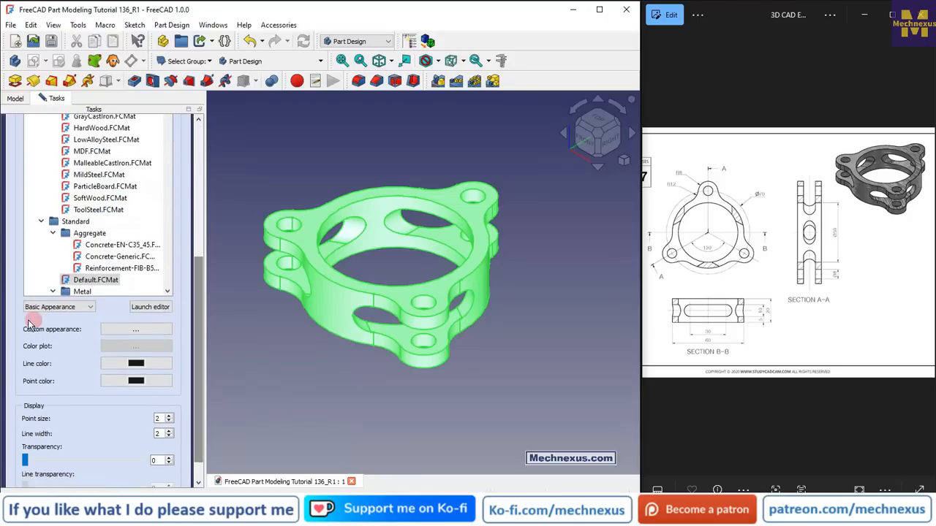
pyautogui.click(122, 330)
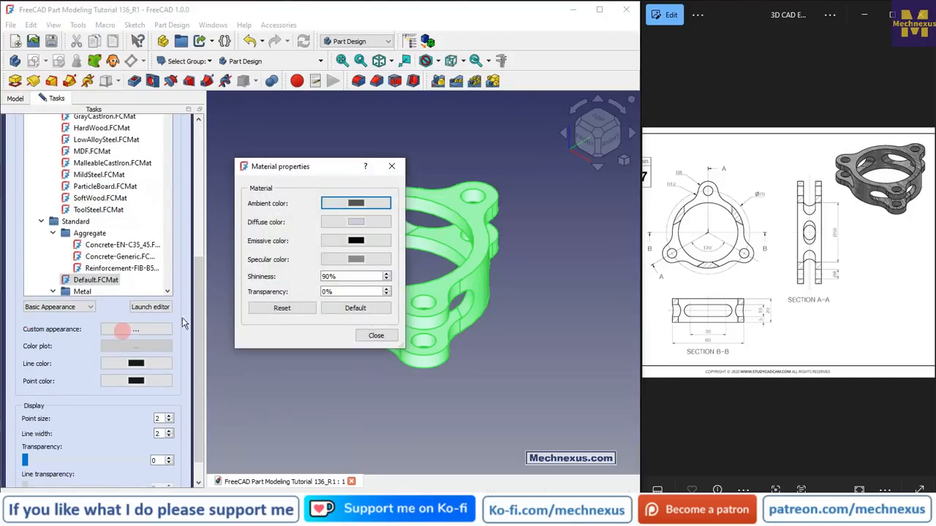
pyautogui.click(332, 222)
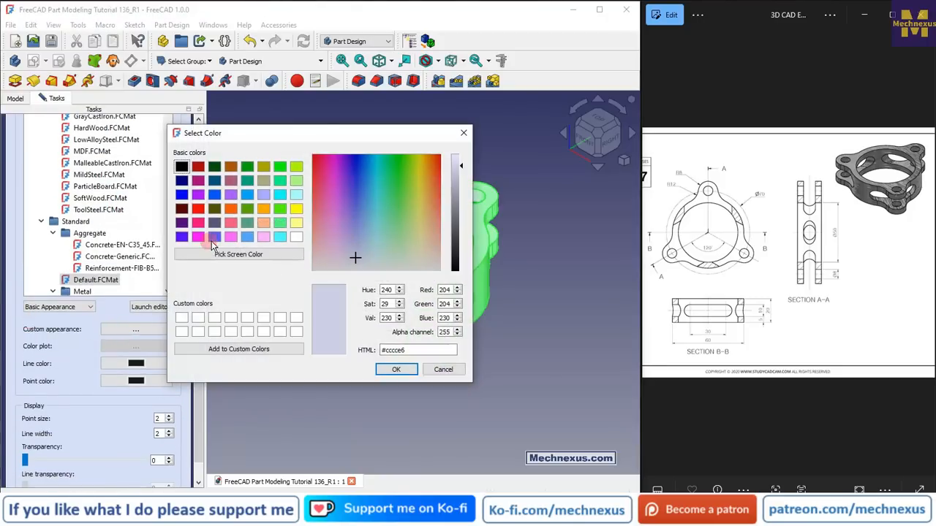
pyautogui.click(214, 222)
pyautogui.click(399, 370)
pyautogui.click(370, 335)
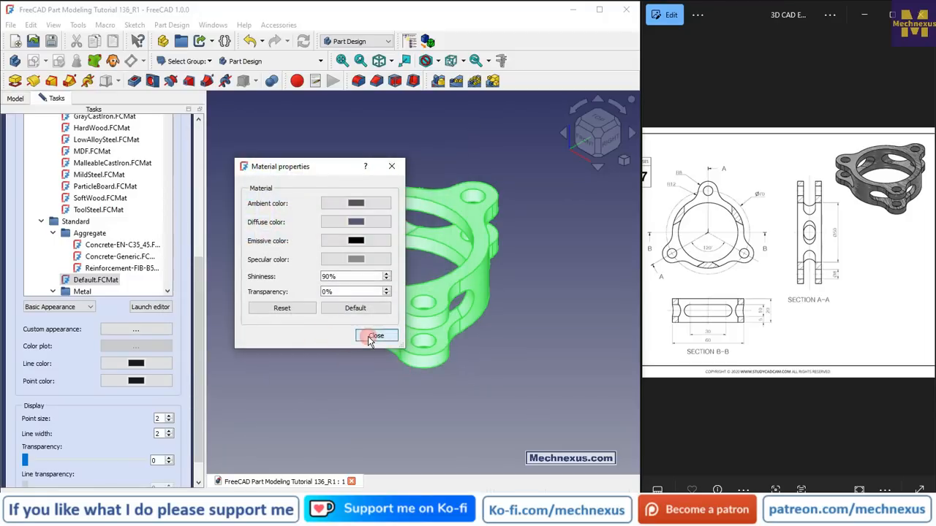
pyautogui.moveTo(199, 312); pyautogui.dragTo(208, 155)
pyautogui.click(89, 133)
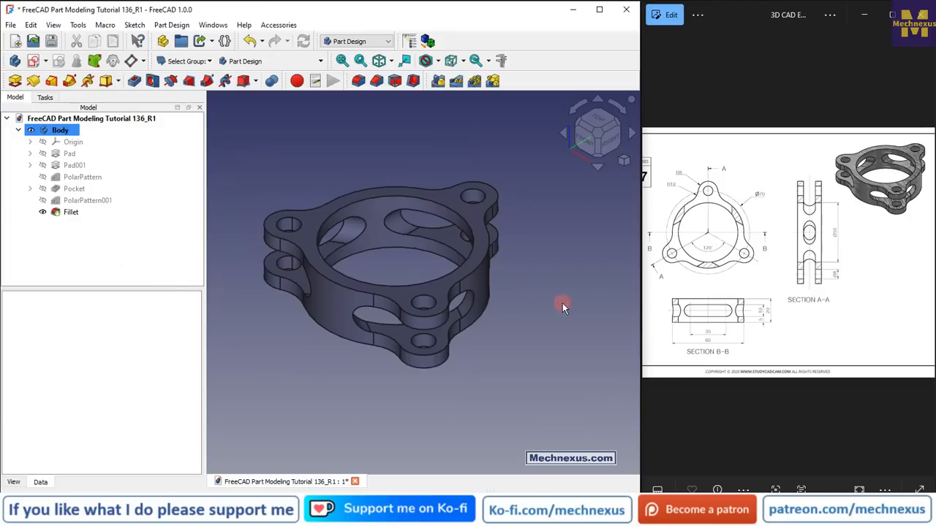
# Enlarge the reference image and orbit the finished model to compare it with the drawing
pyautogui.doubleClick(858, 244)
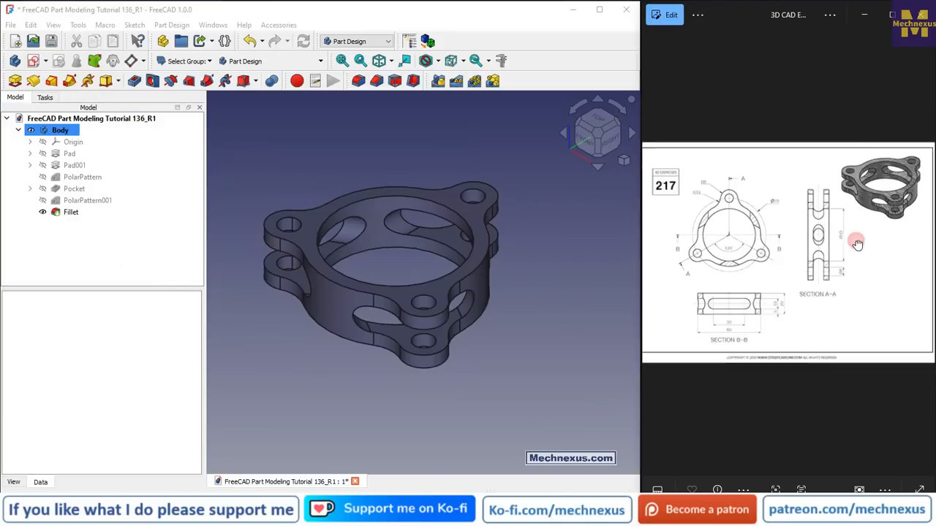
pyautogui.click(554, 379)
pyautogui.scroll(3, 311, 277)
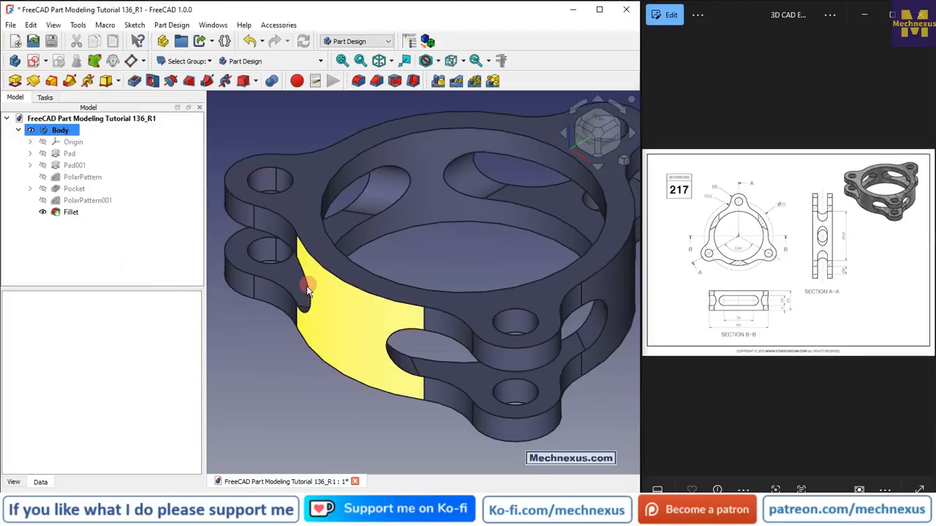
pyautogui.scroll(-2, 306, 286)
pyautogui.moveTo(328, 327); pyautogui.dragTo(364, 345)
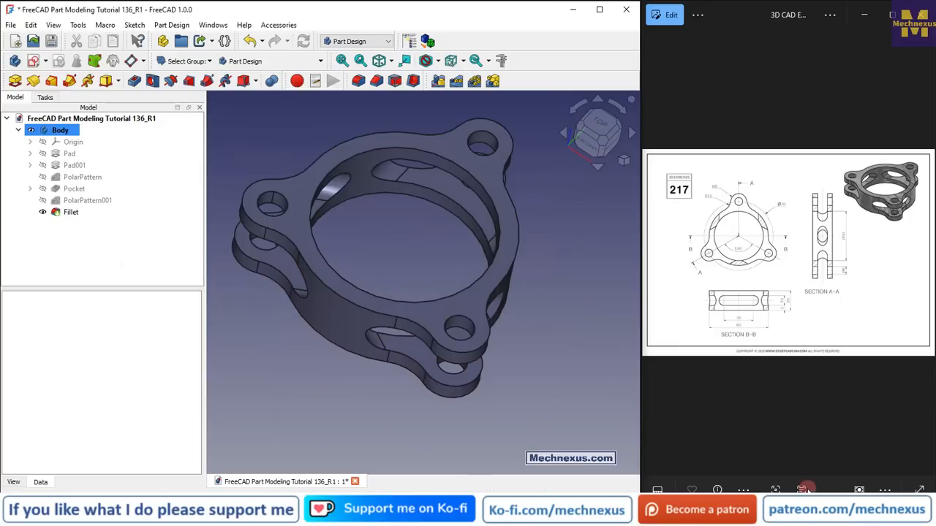